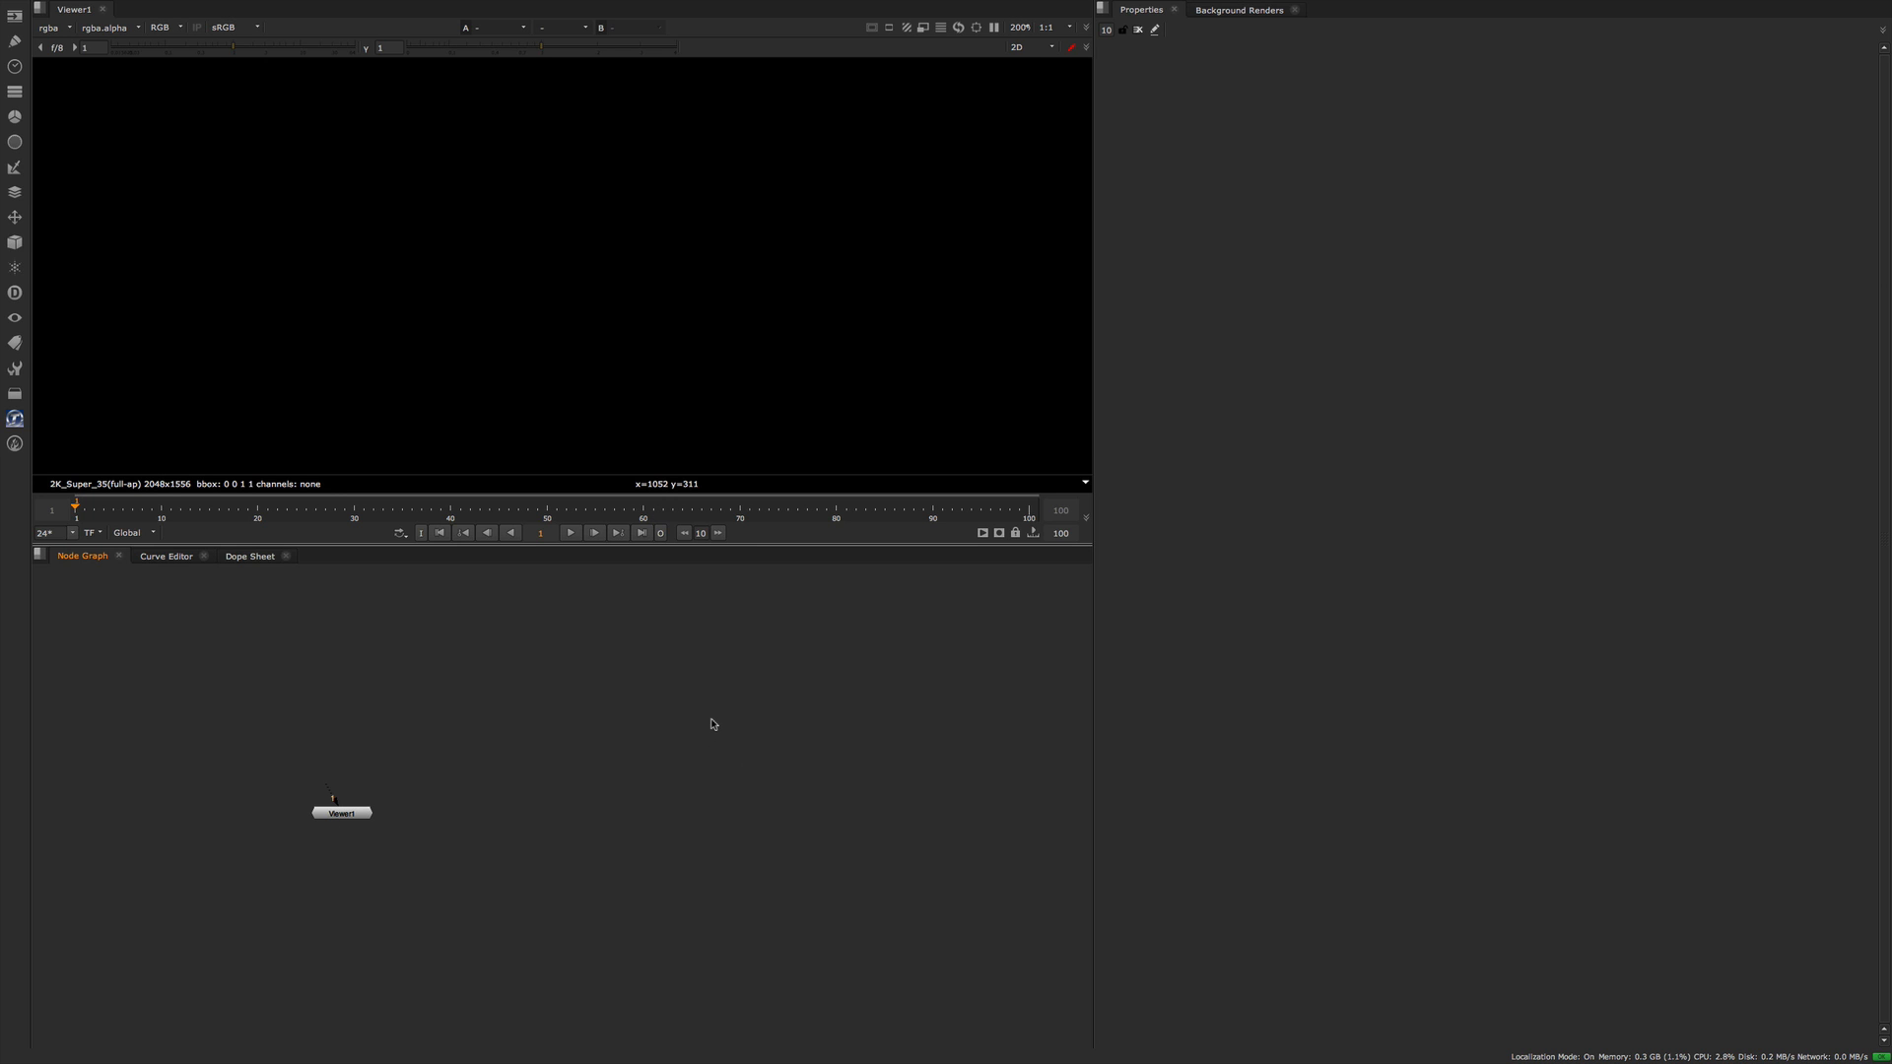
- Create connected Transform, Blur and ColorCorrect nodes and collapse all three into a group
key(t)
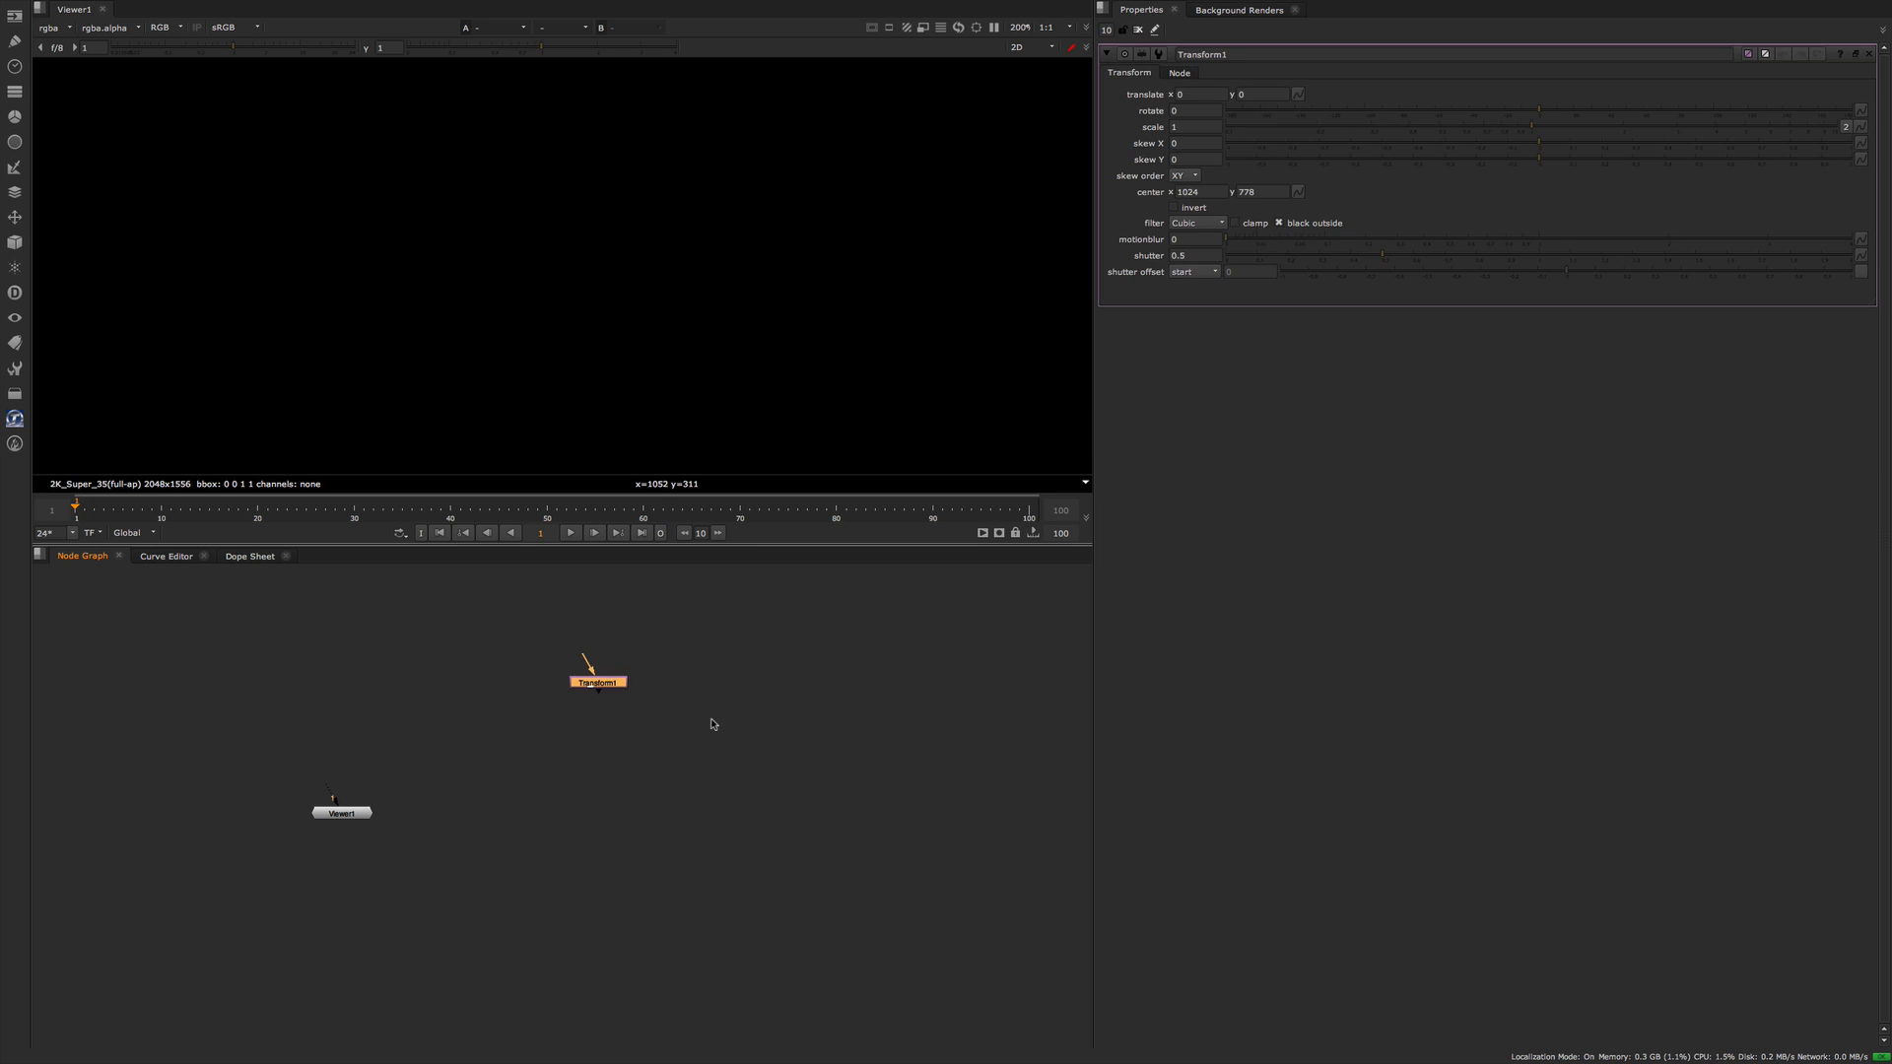
key(b)
key(c)
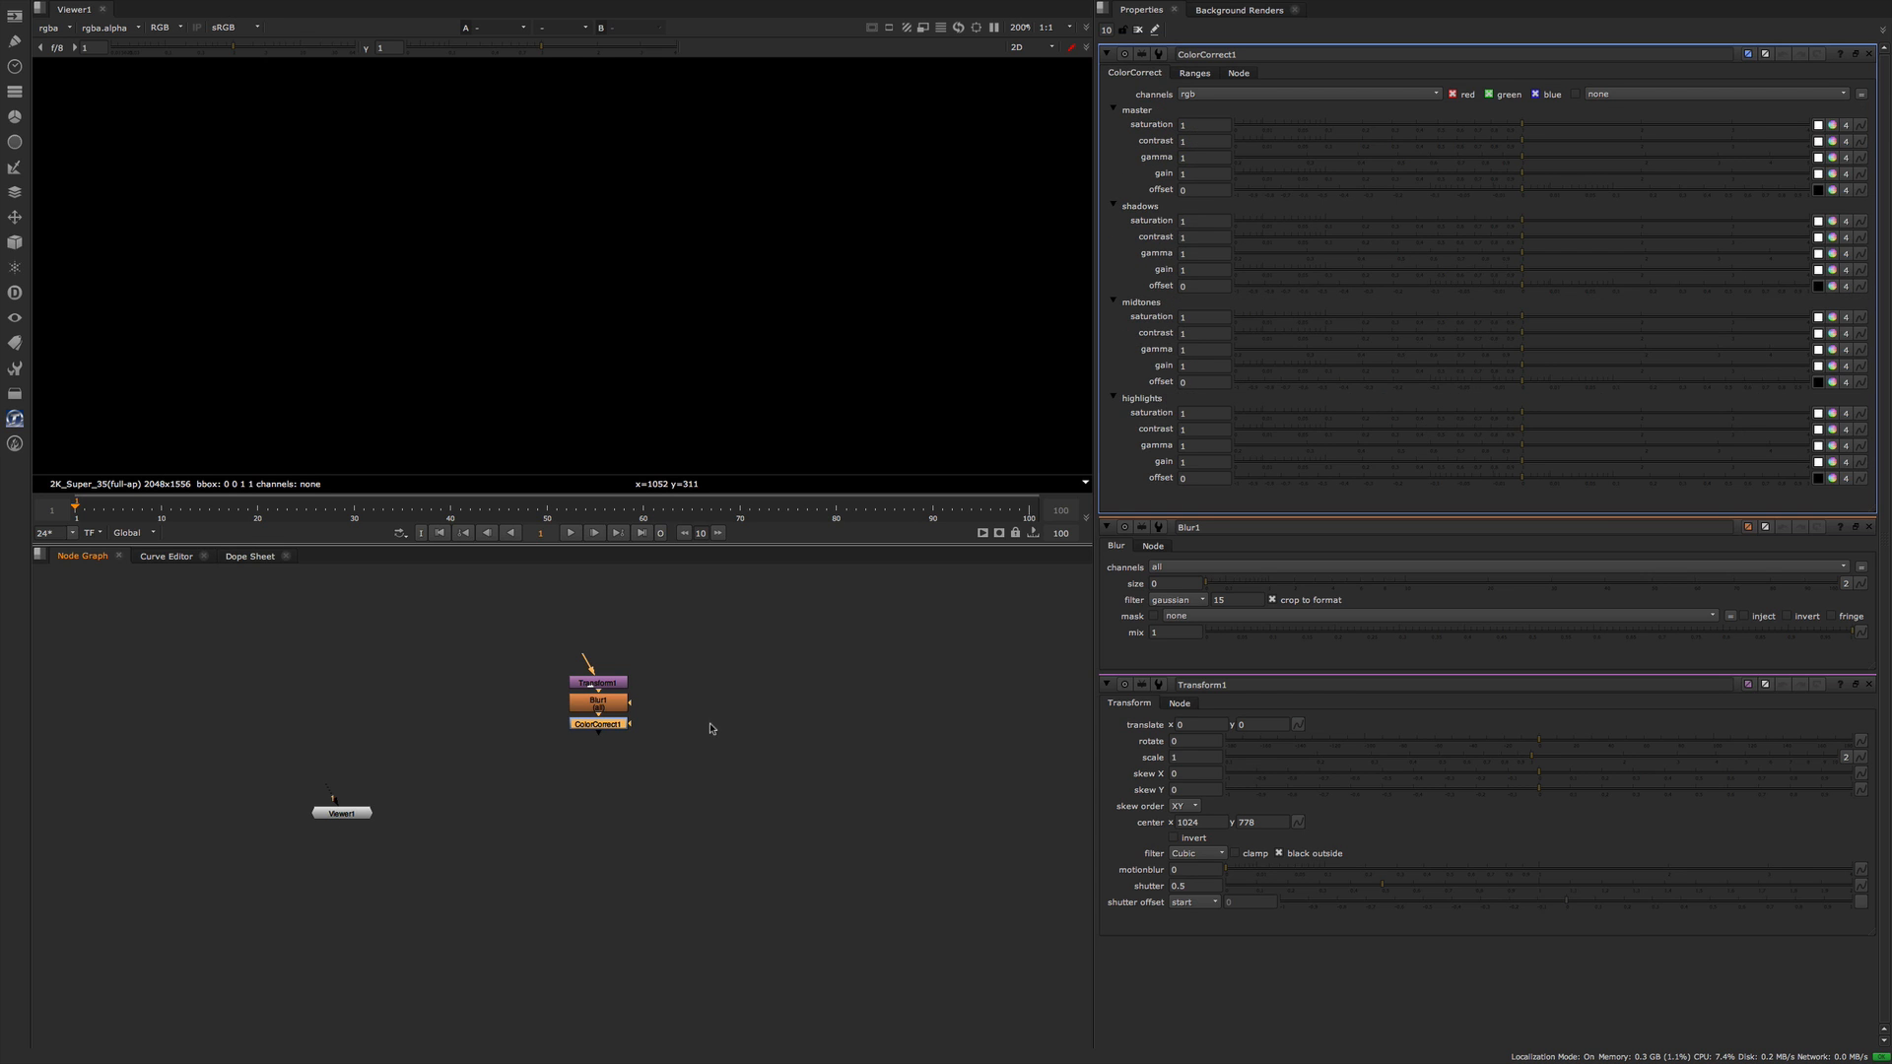
drag(674, 759, 550, 656)
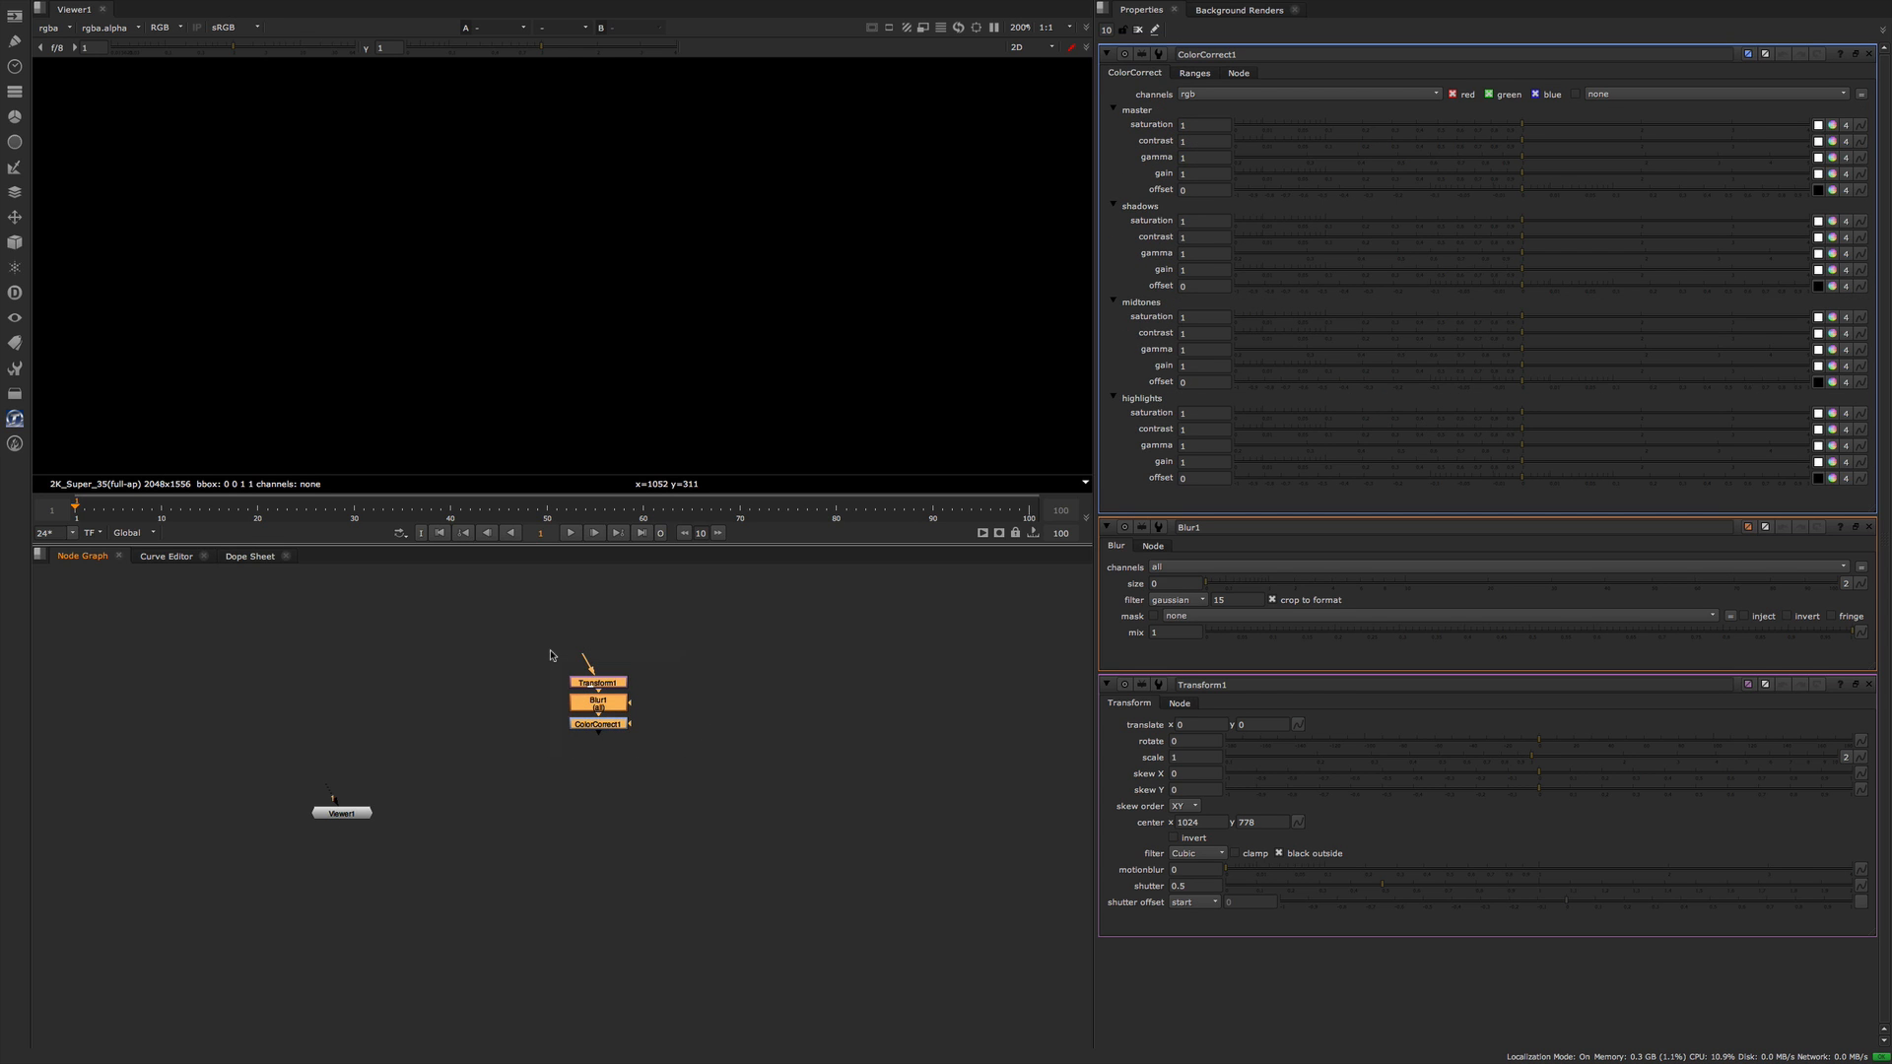
key(ctrl+g)
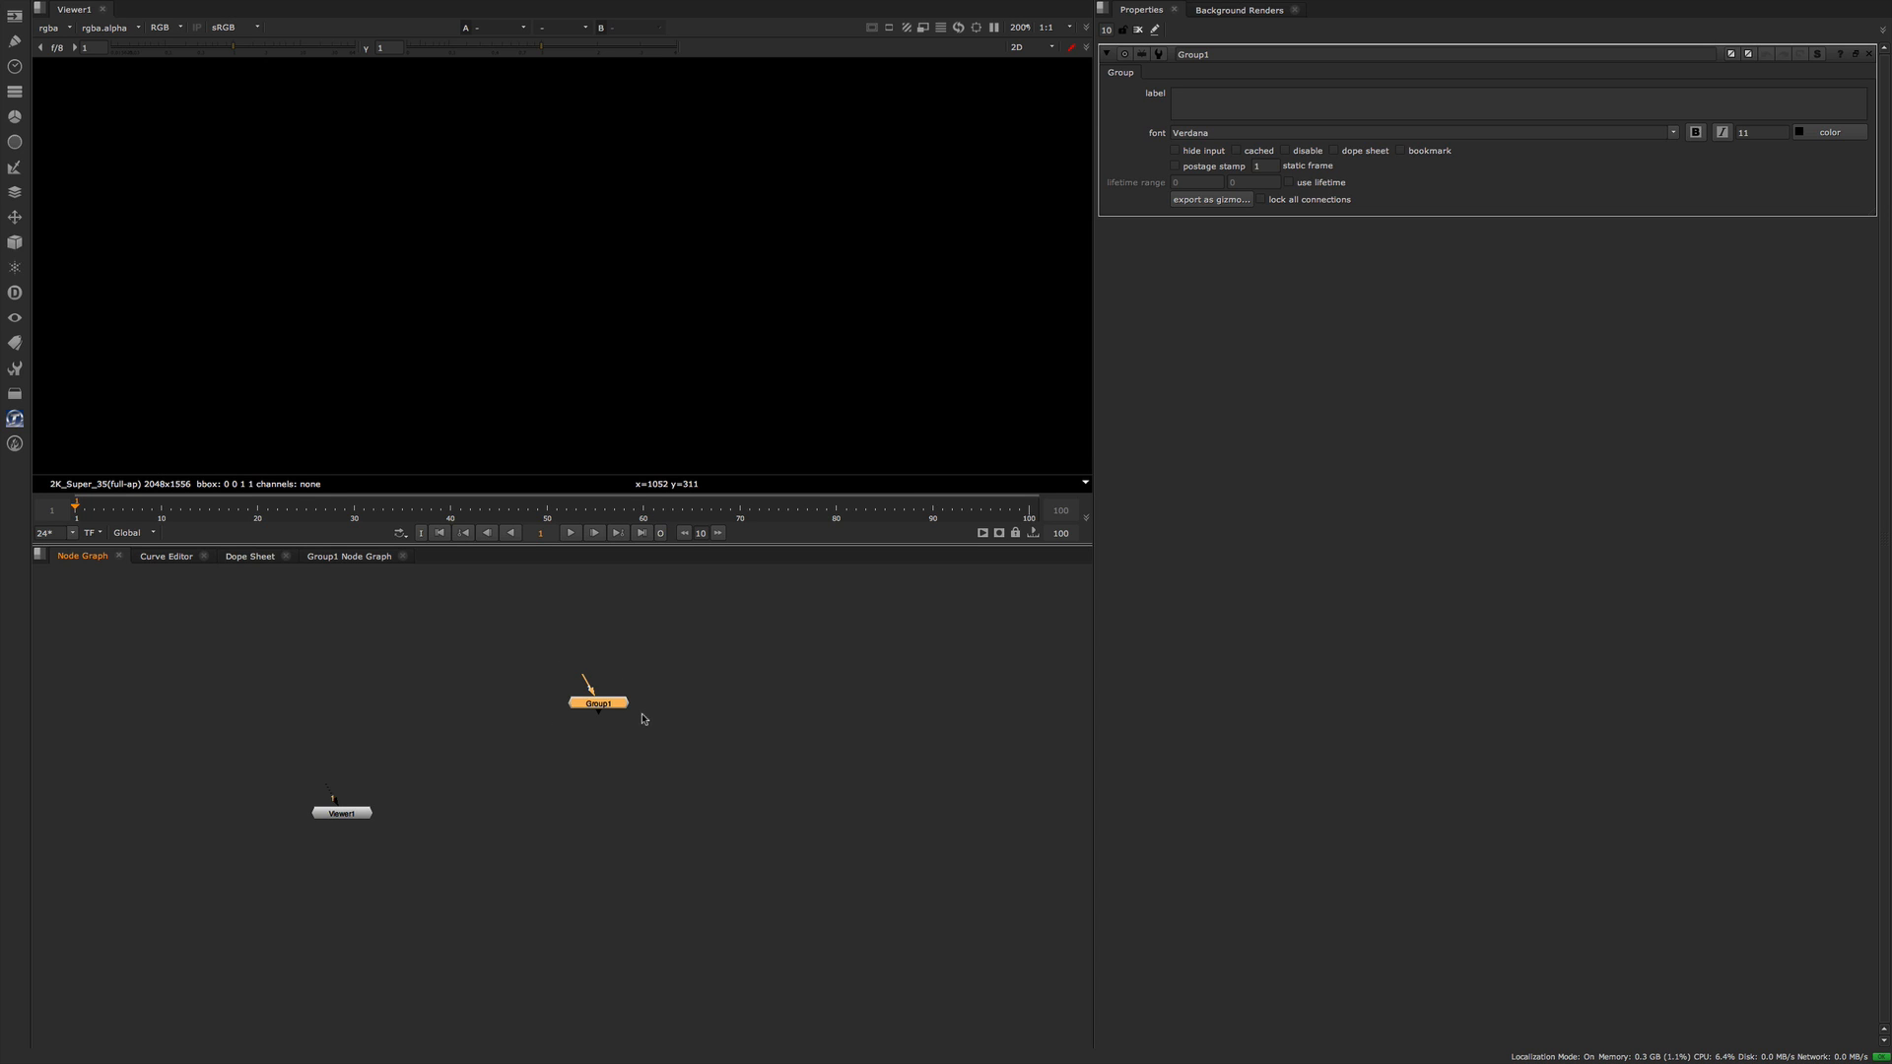
- Through the group's user knob manager, pick Blur1's size knob and add it to Group1
right_click(1124, 148)
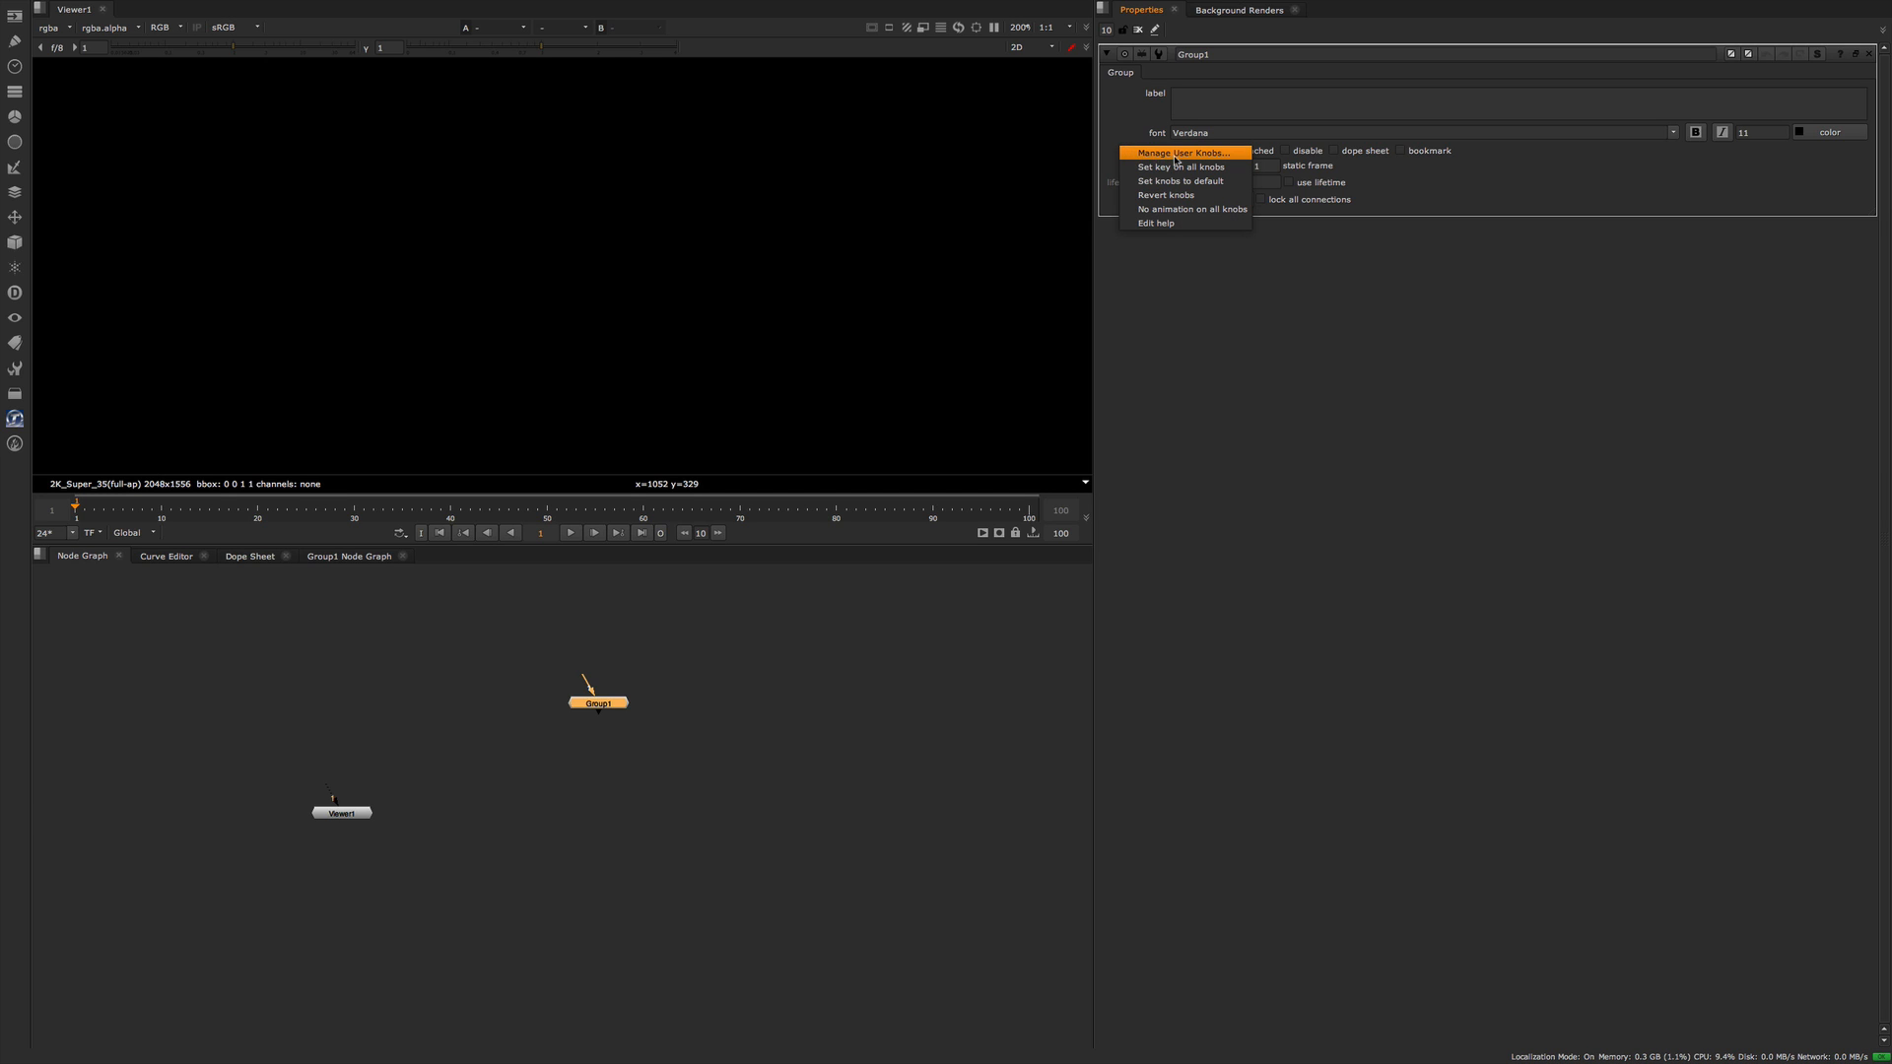
click(1176, 155)
click(1039, 474)
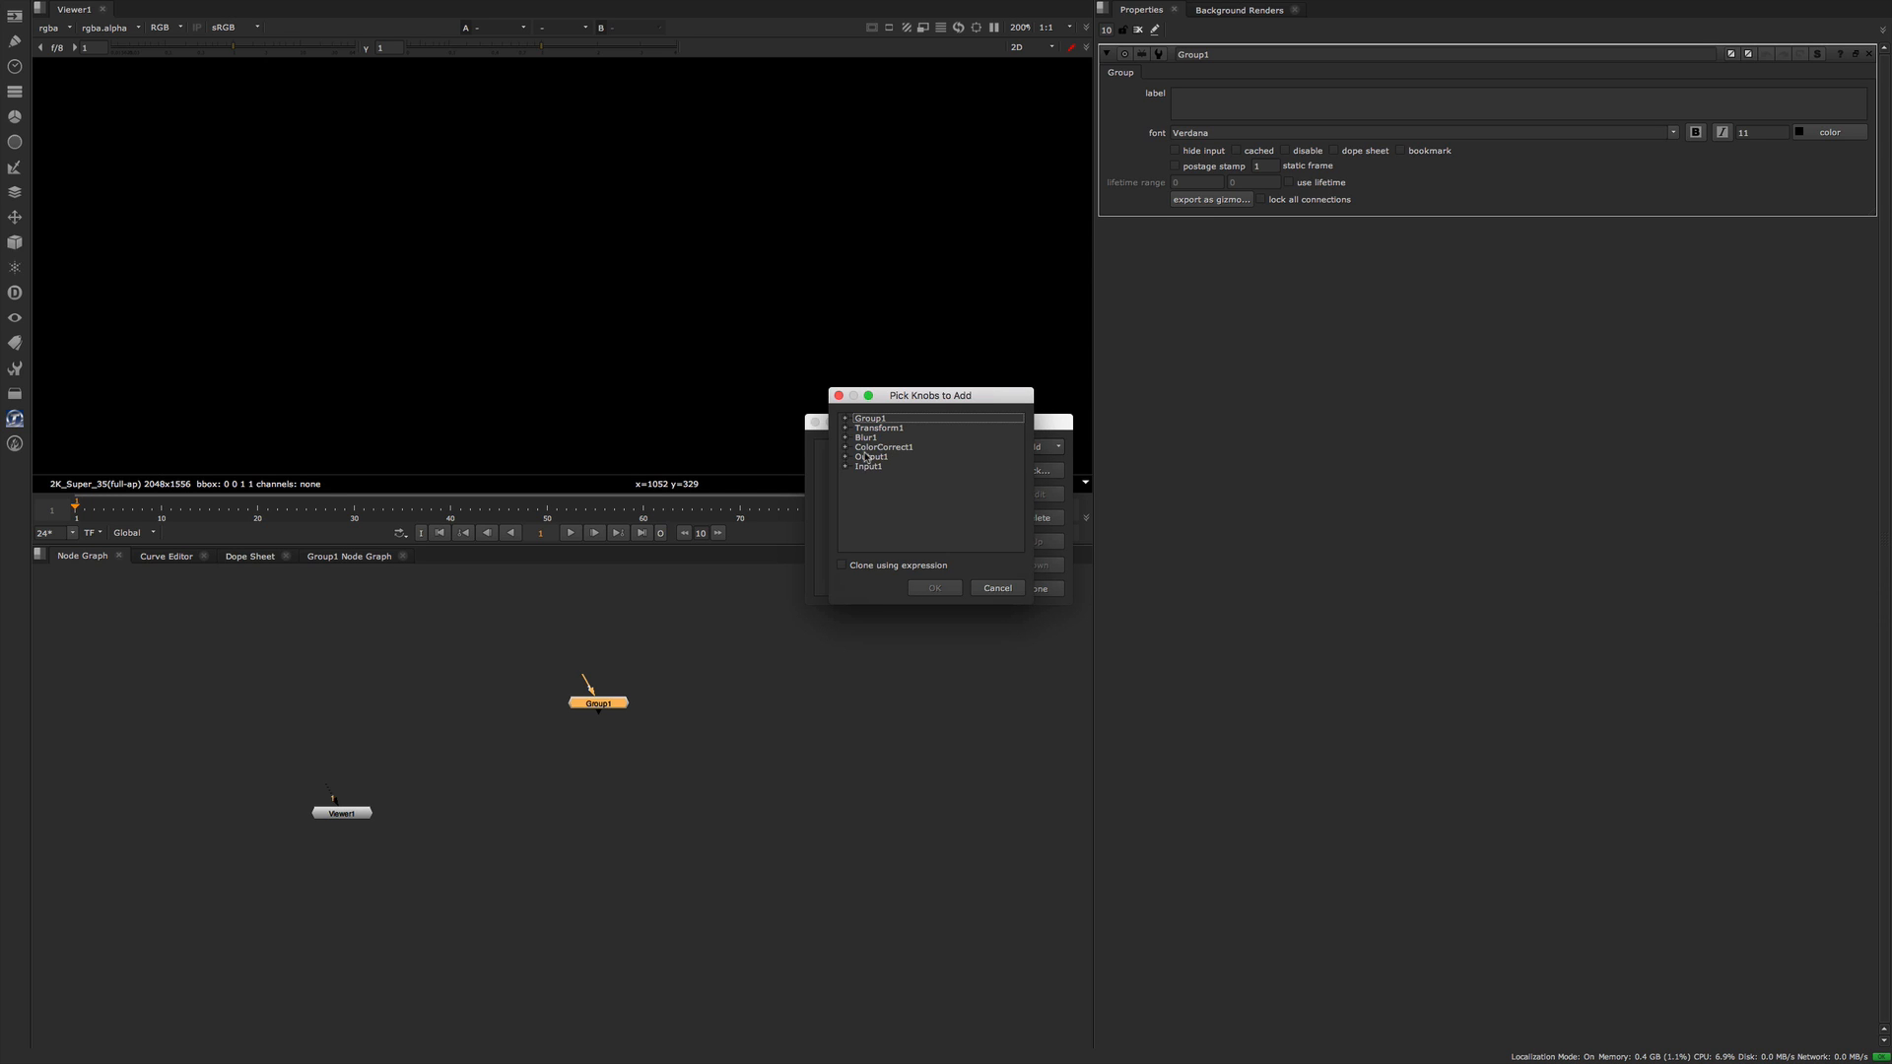
click(846, 437)
click(861, 448)
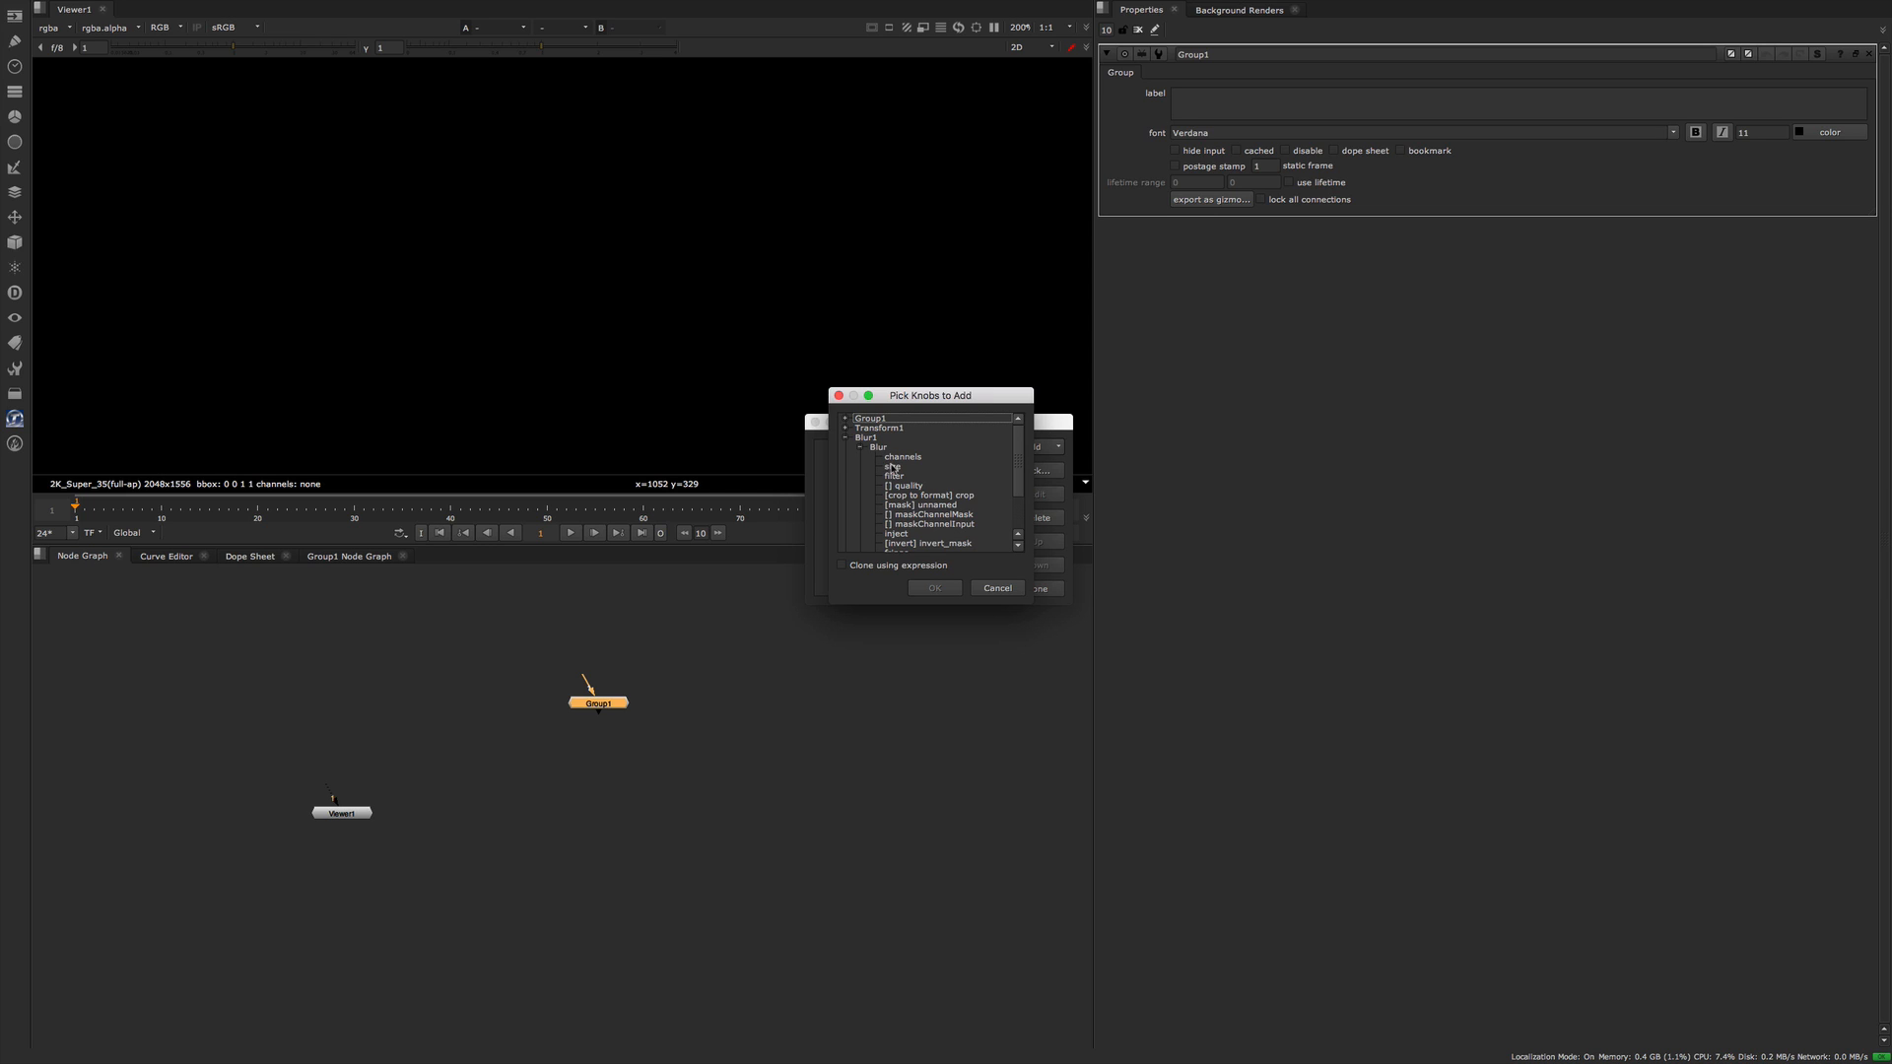
click(893, 468)
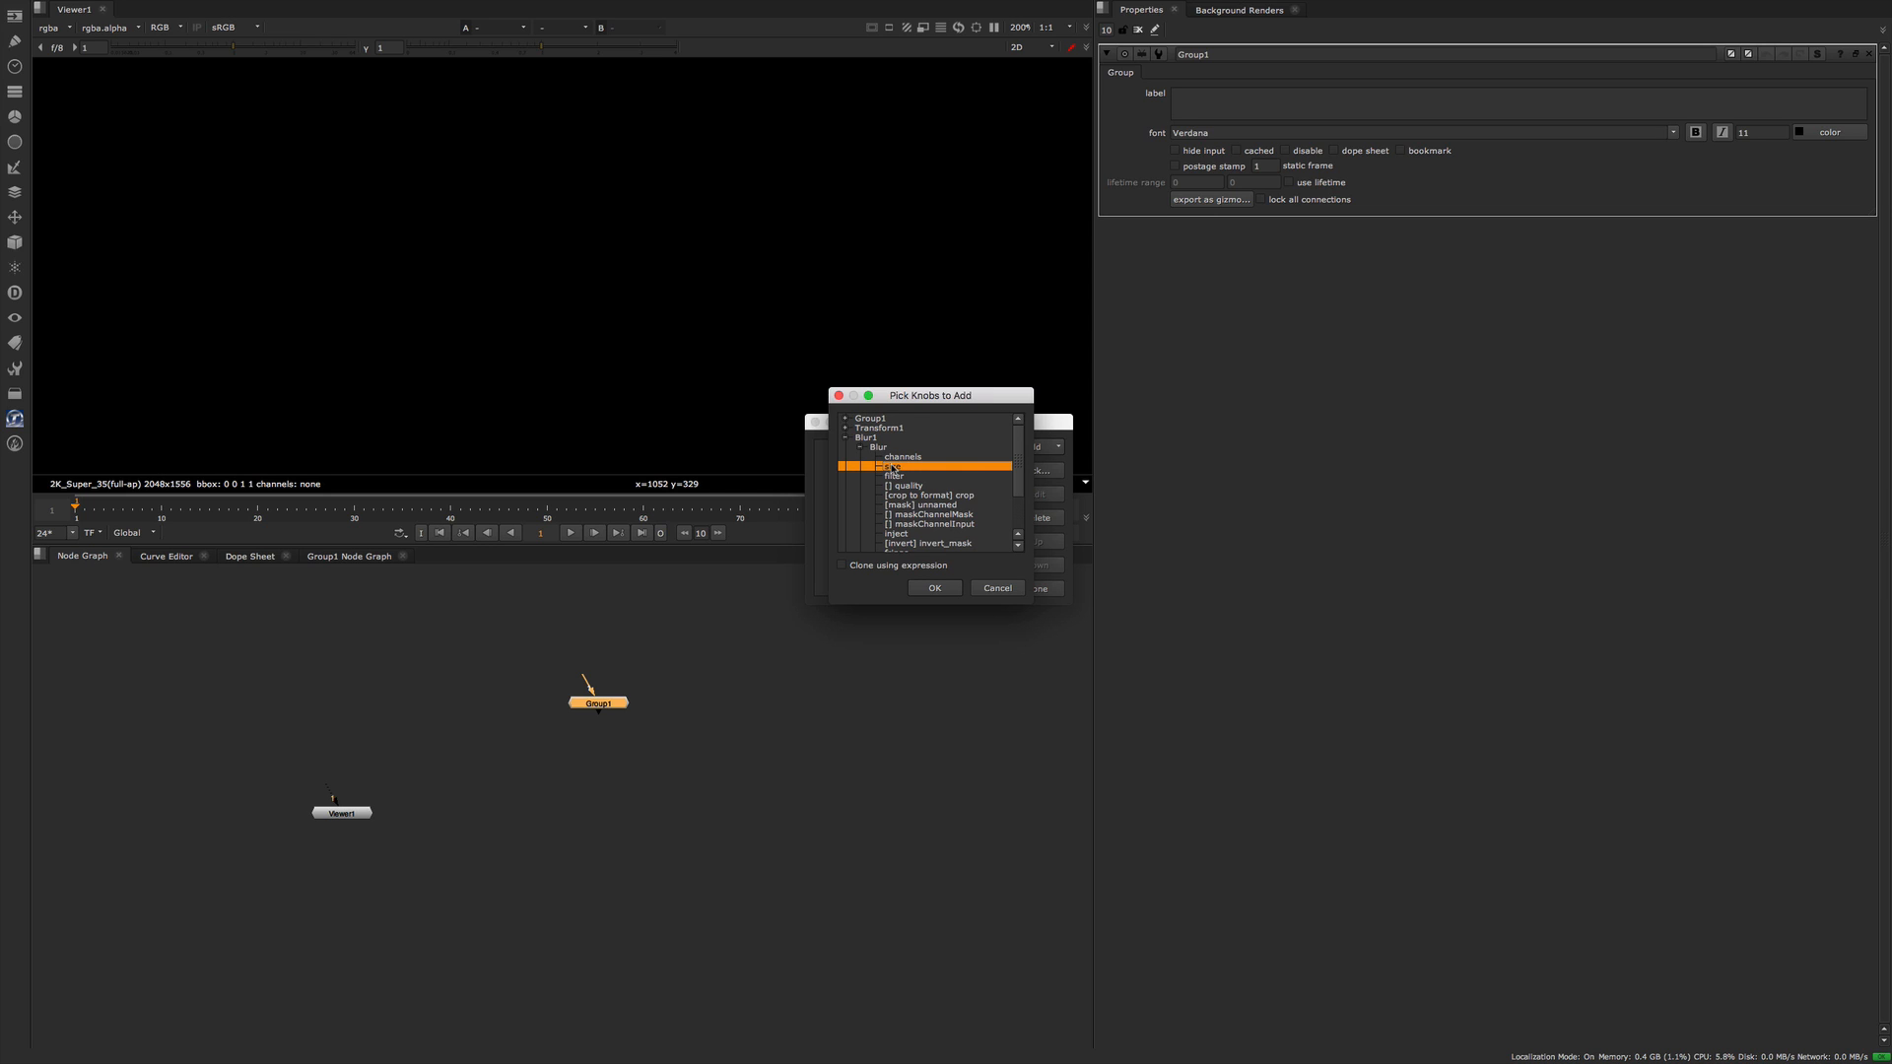
click(924, 589)
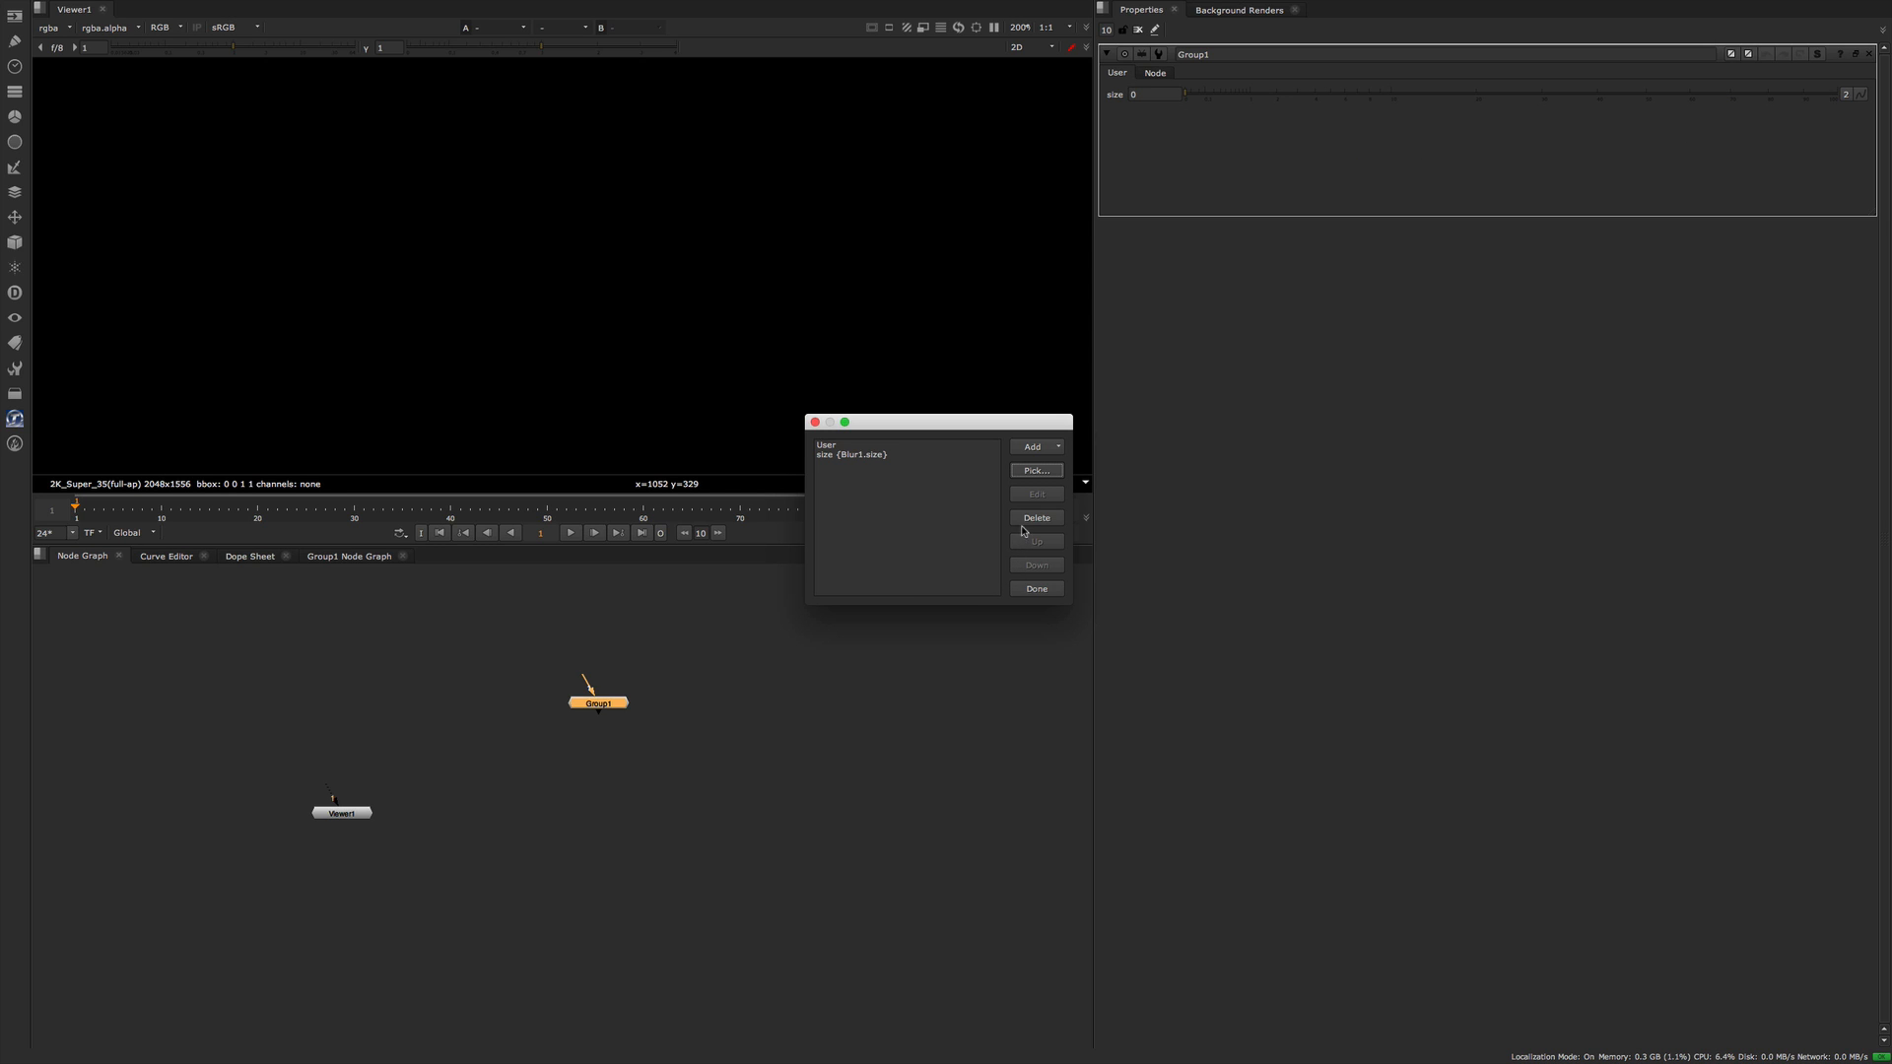
- Pick Transform1's scale and rotate knobs for Group1 and close the user knob manager
click(1036, 471)
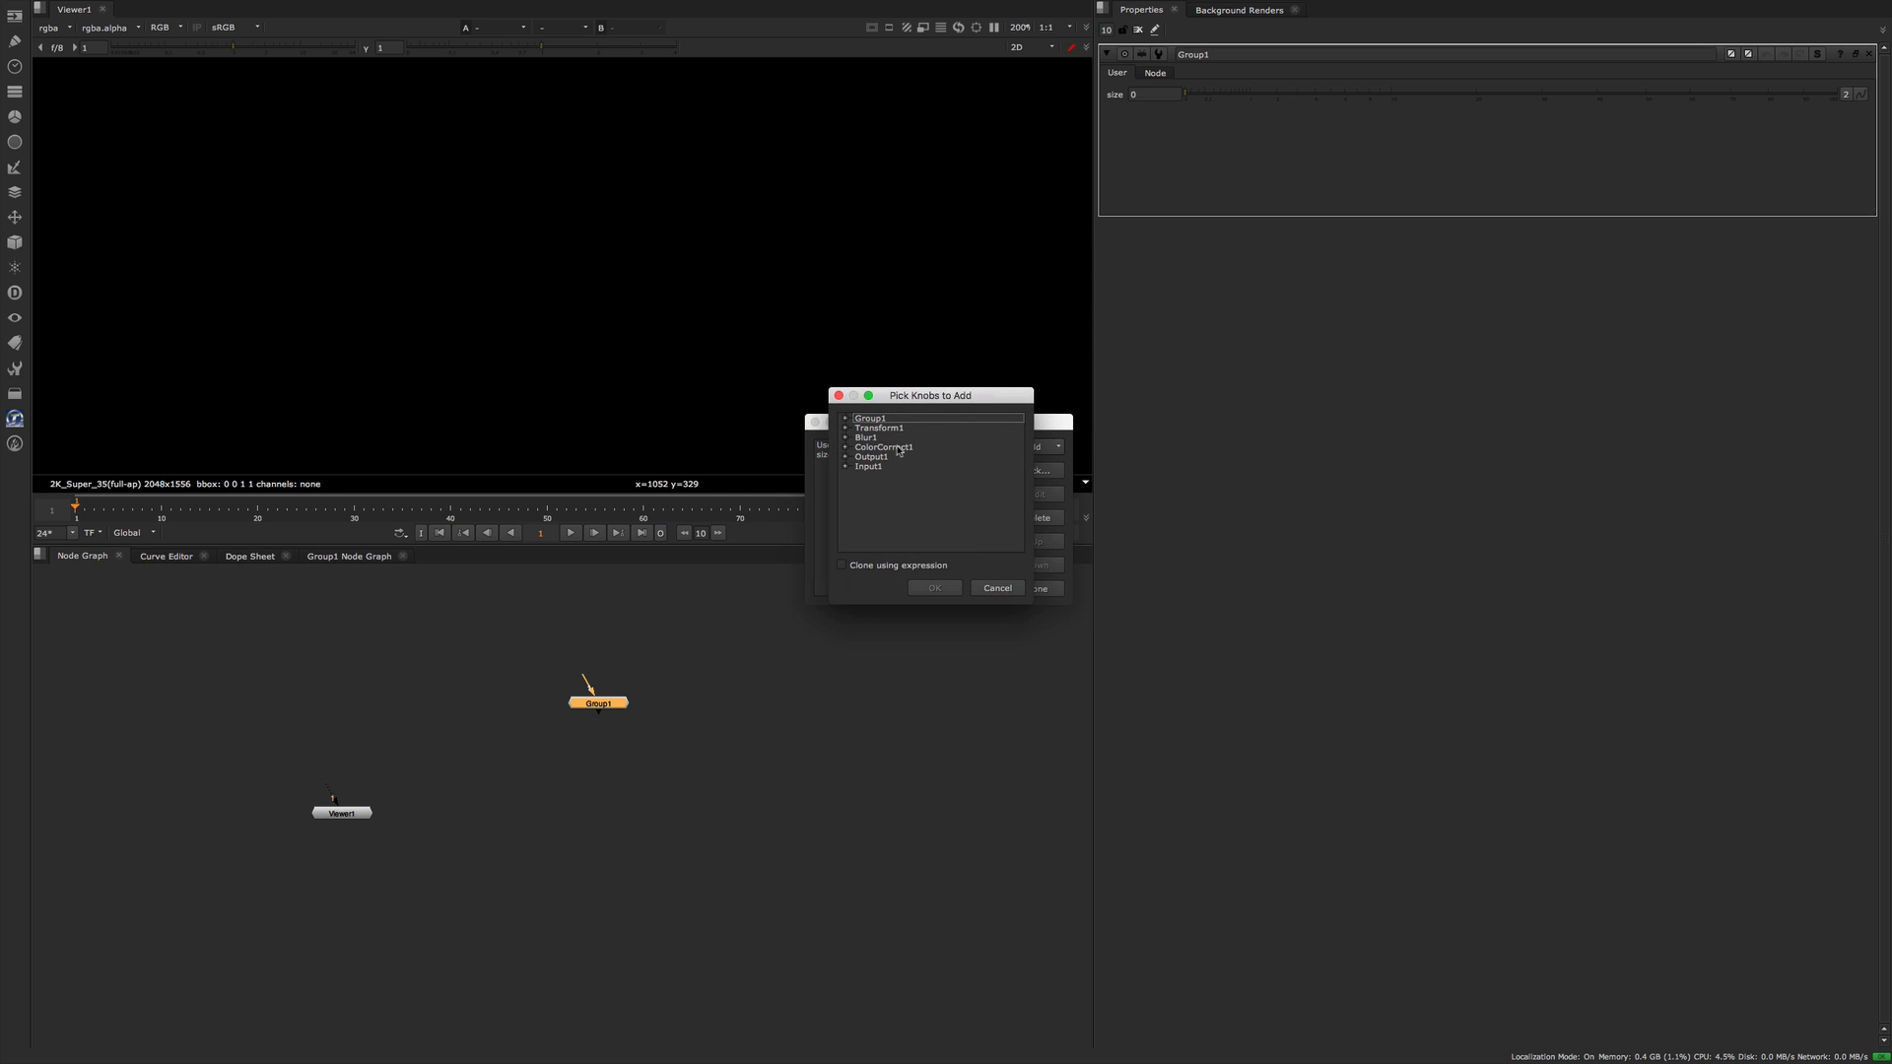
click(845, 427)
click(861, 437)
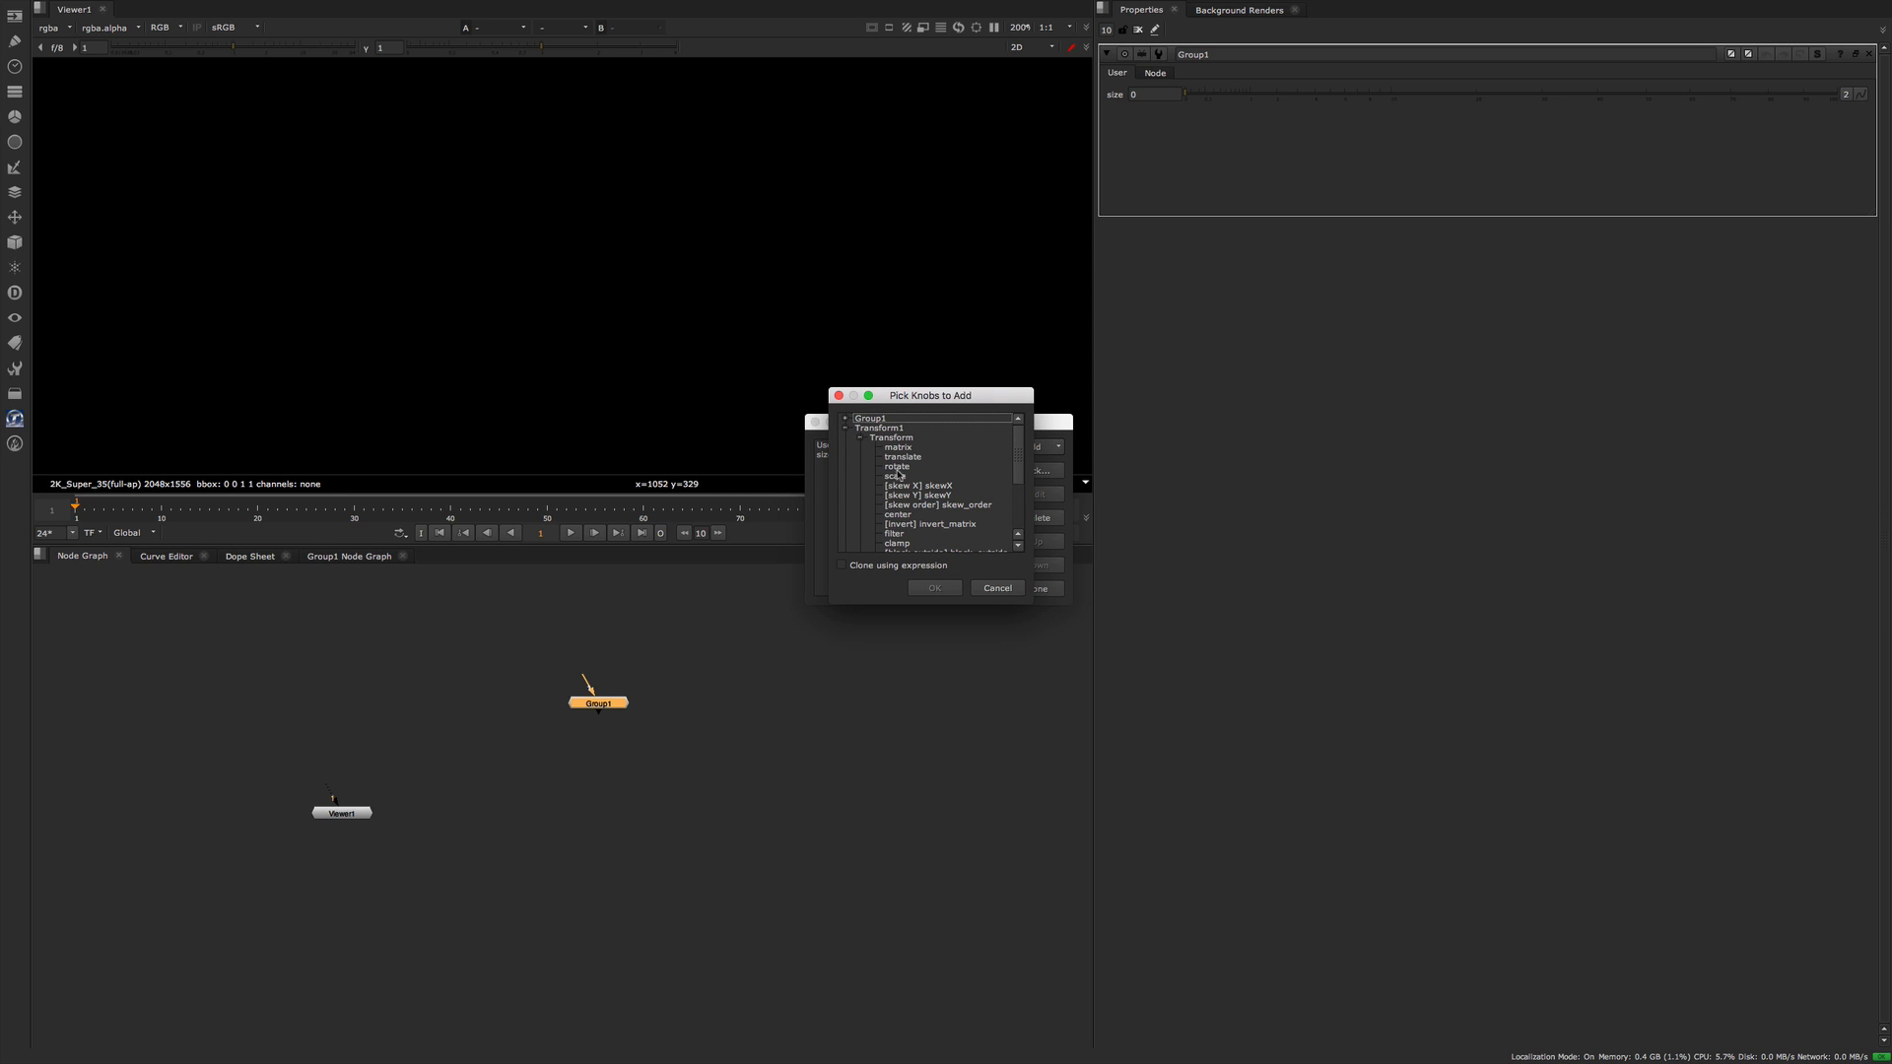
click(897, 476)
ctrl+click(897, 466)
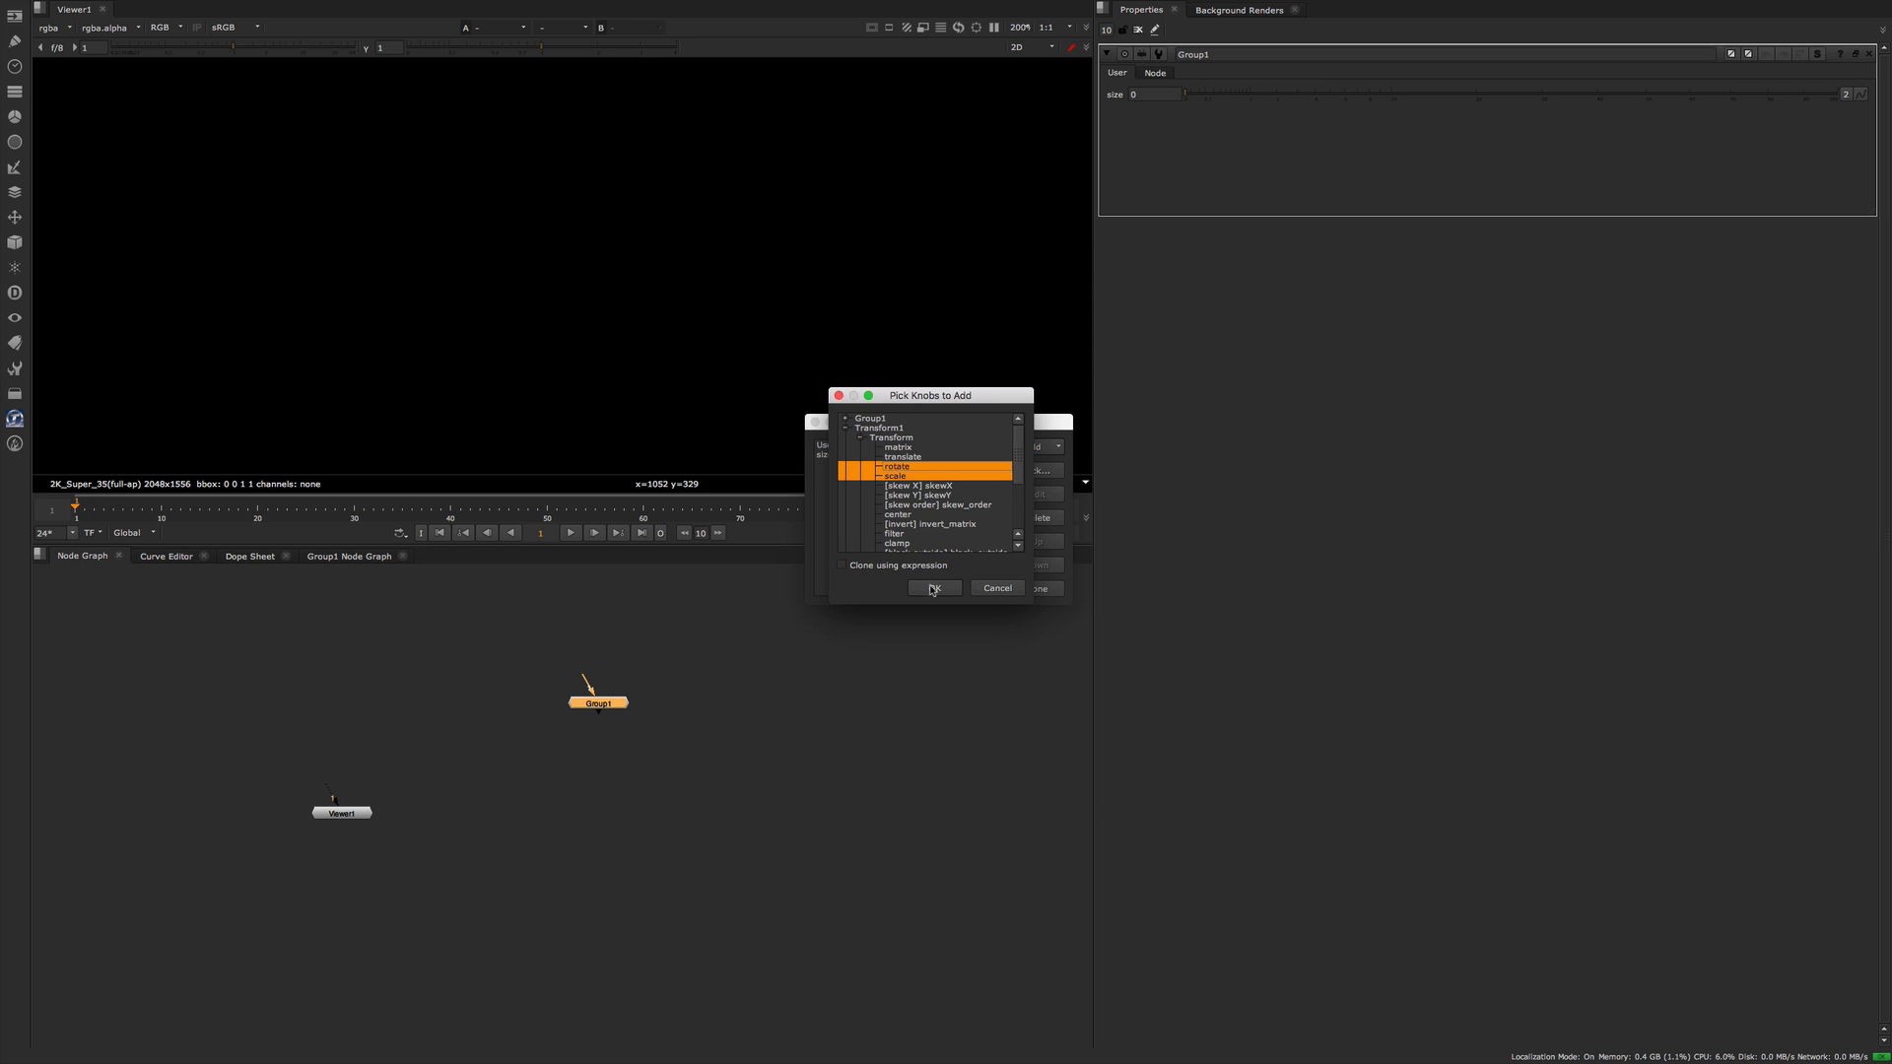
click(932, 588)
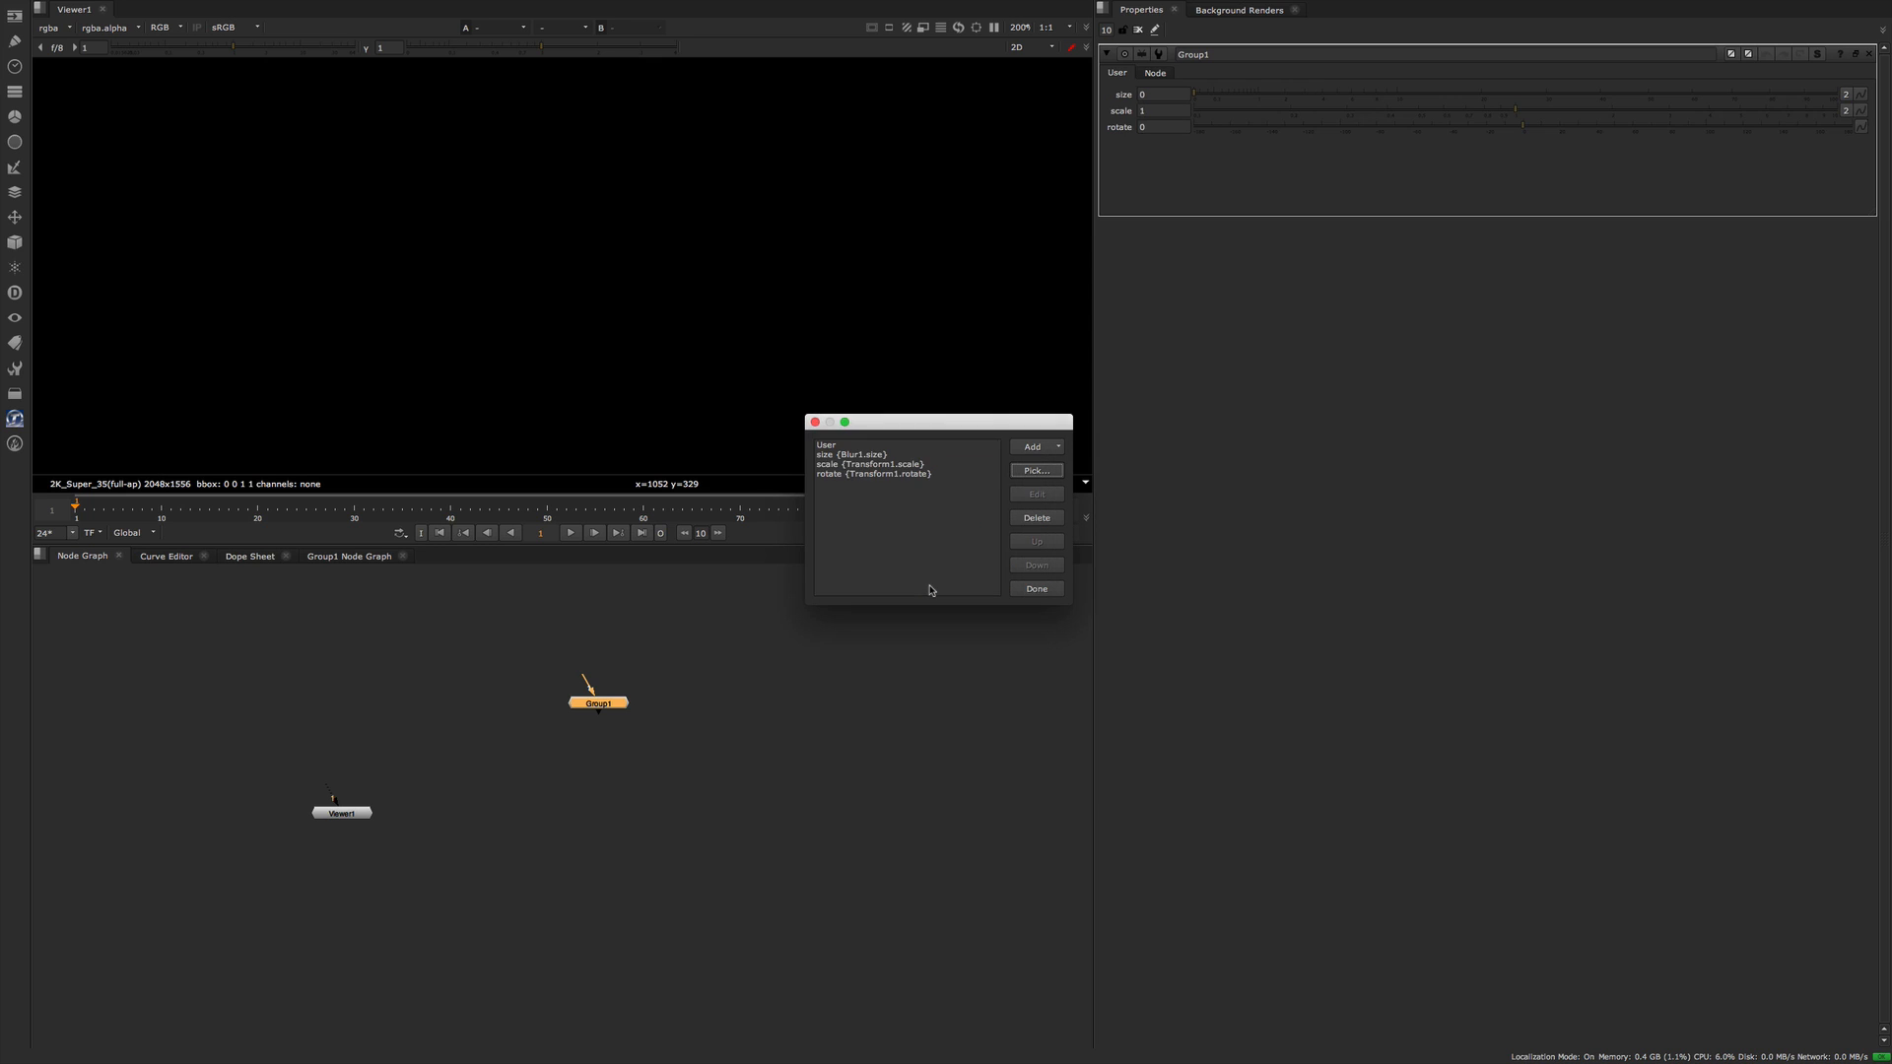
click(1036, 588)
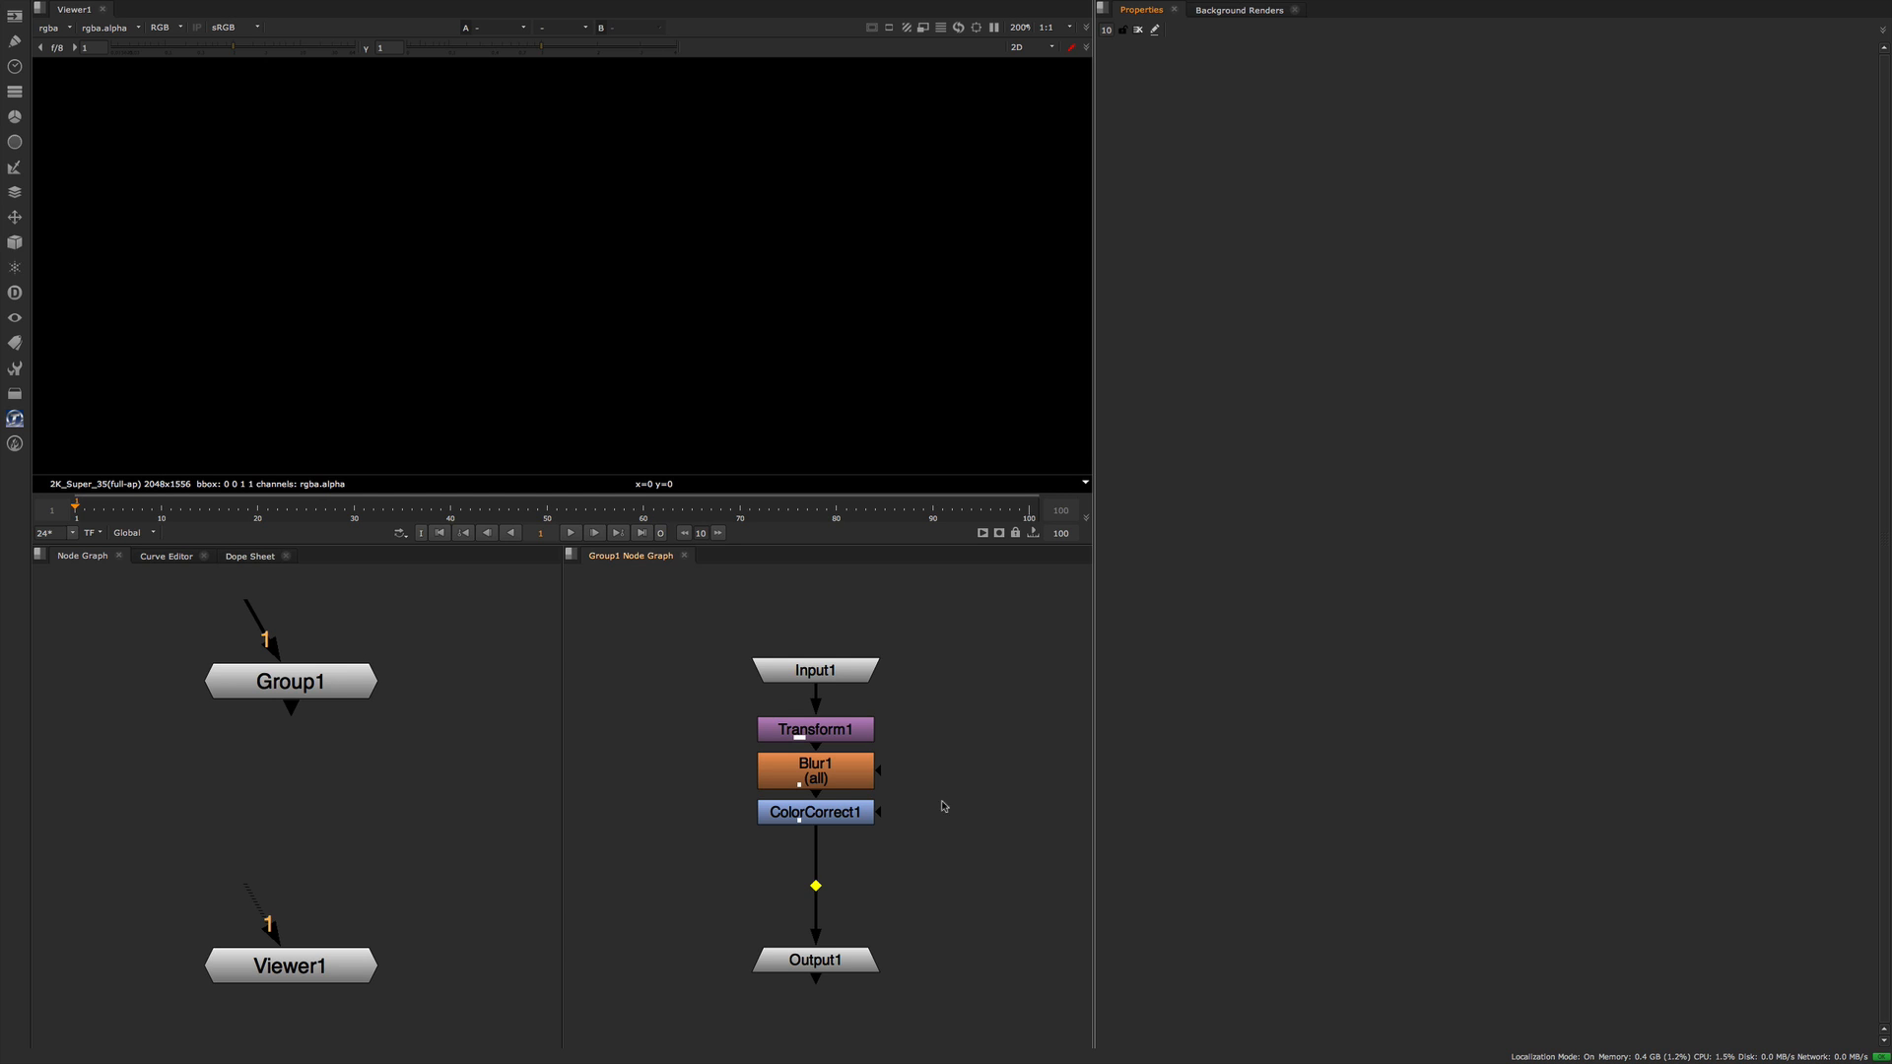
- Open the Group1 and Blur1 properties, enable knob editing mode, and add Blur1's size knob to Group1
double_click(346, 686)
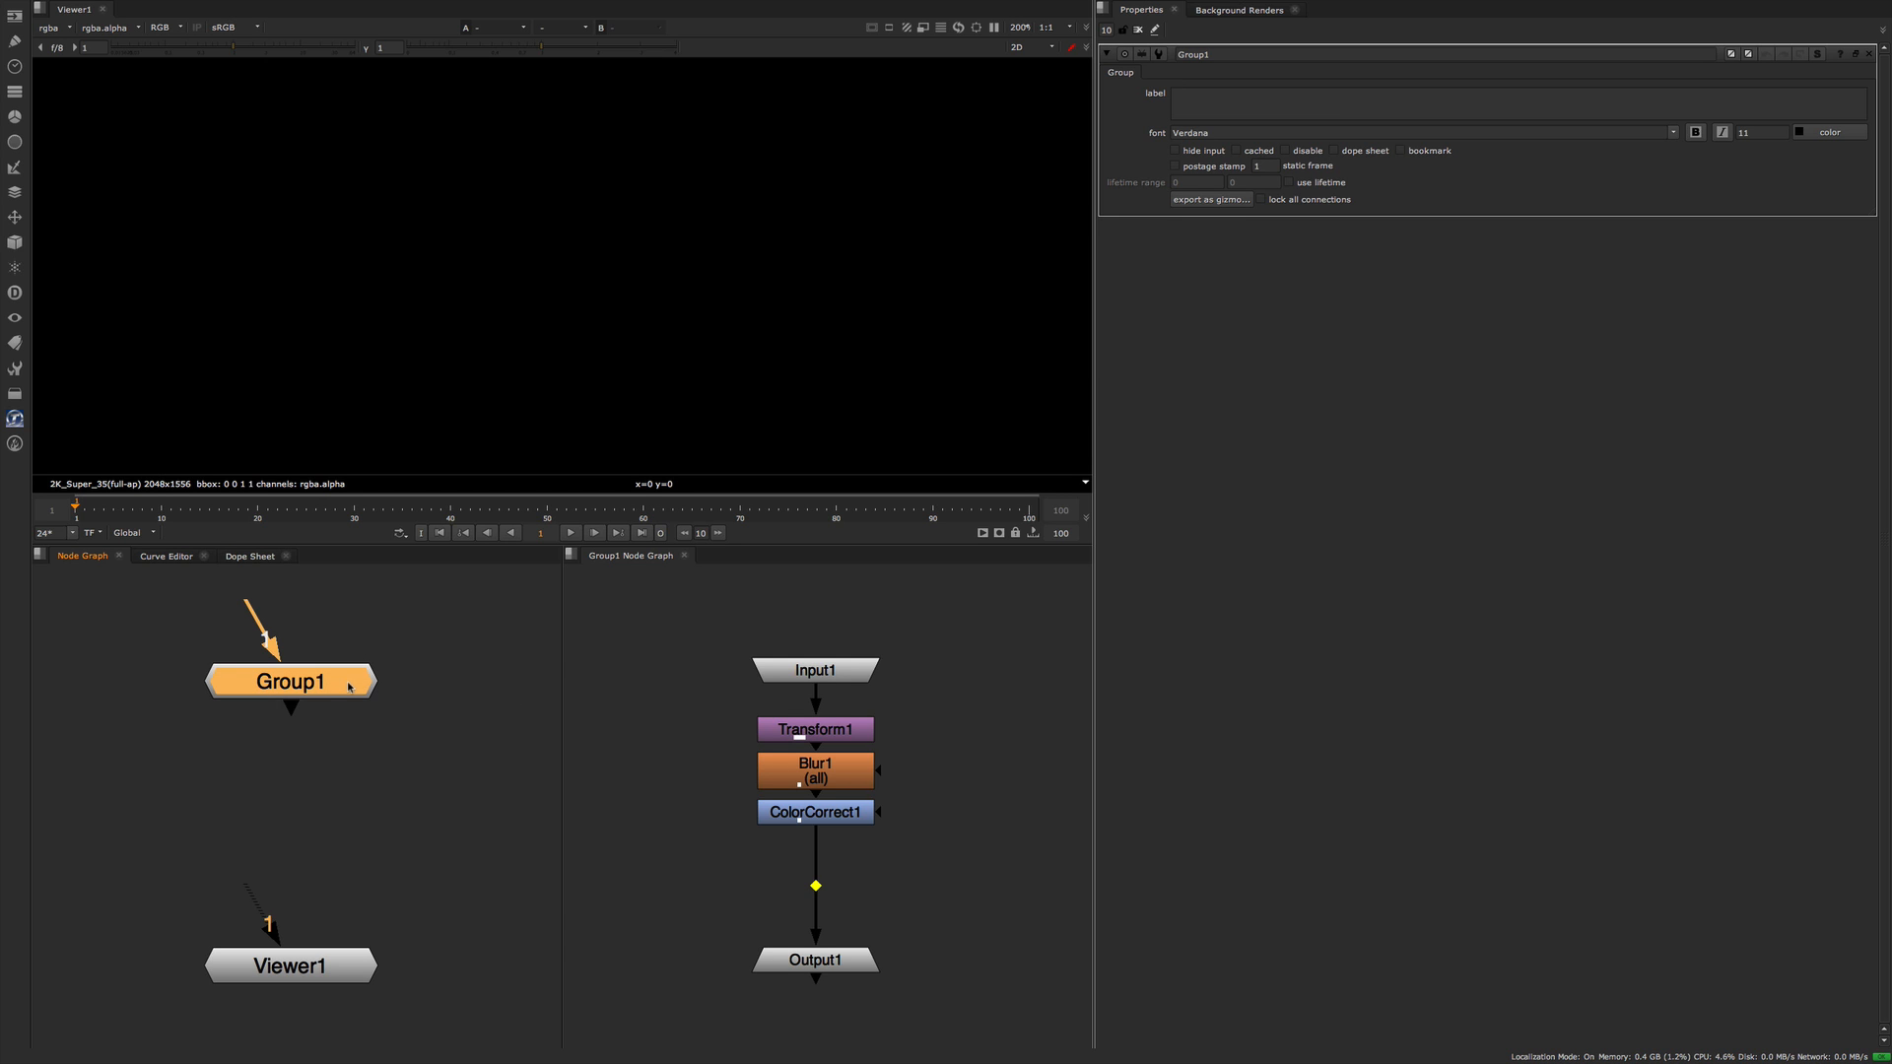
click(786, 765)
double_click(785, 765)
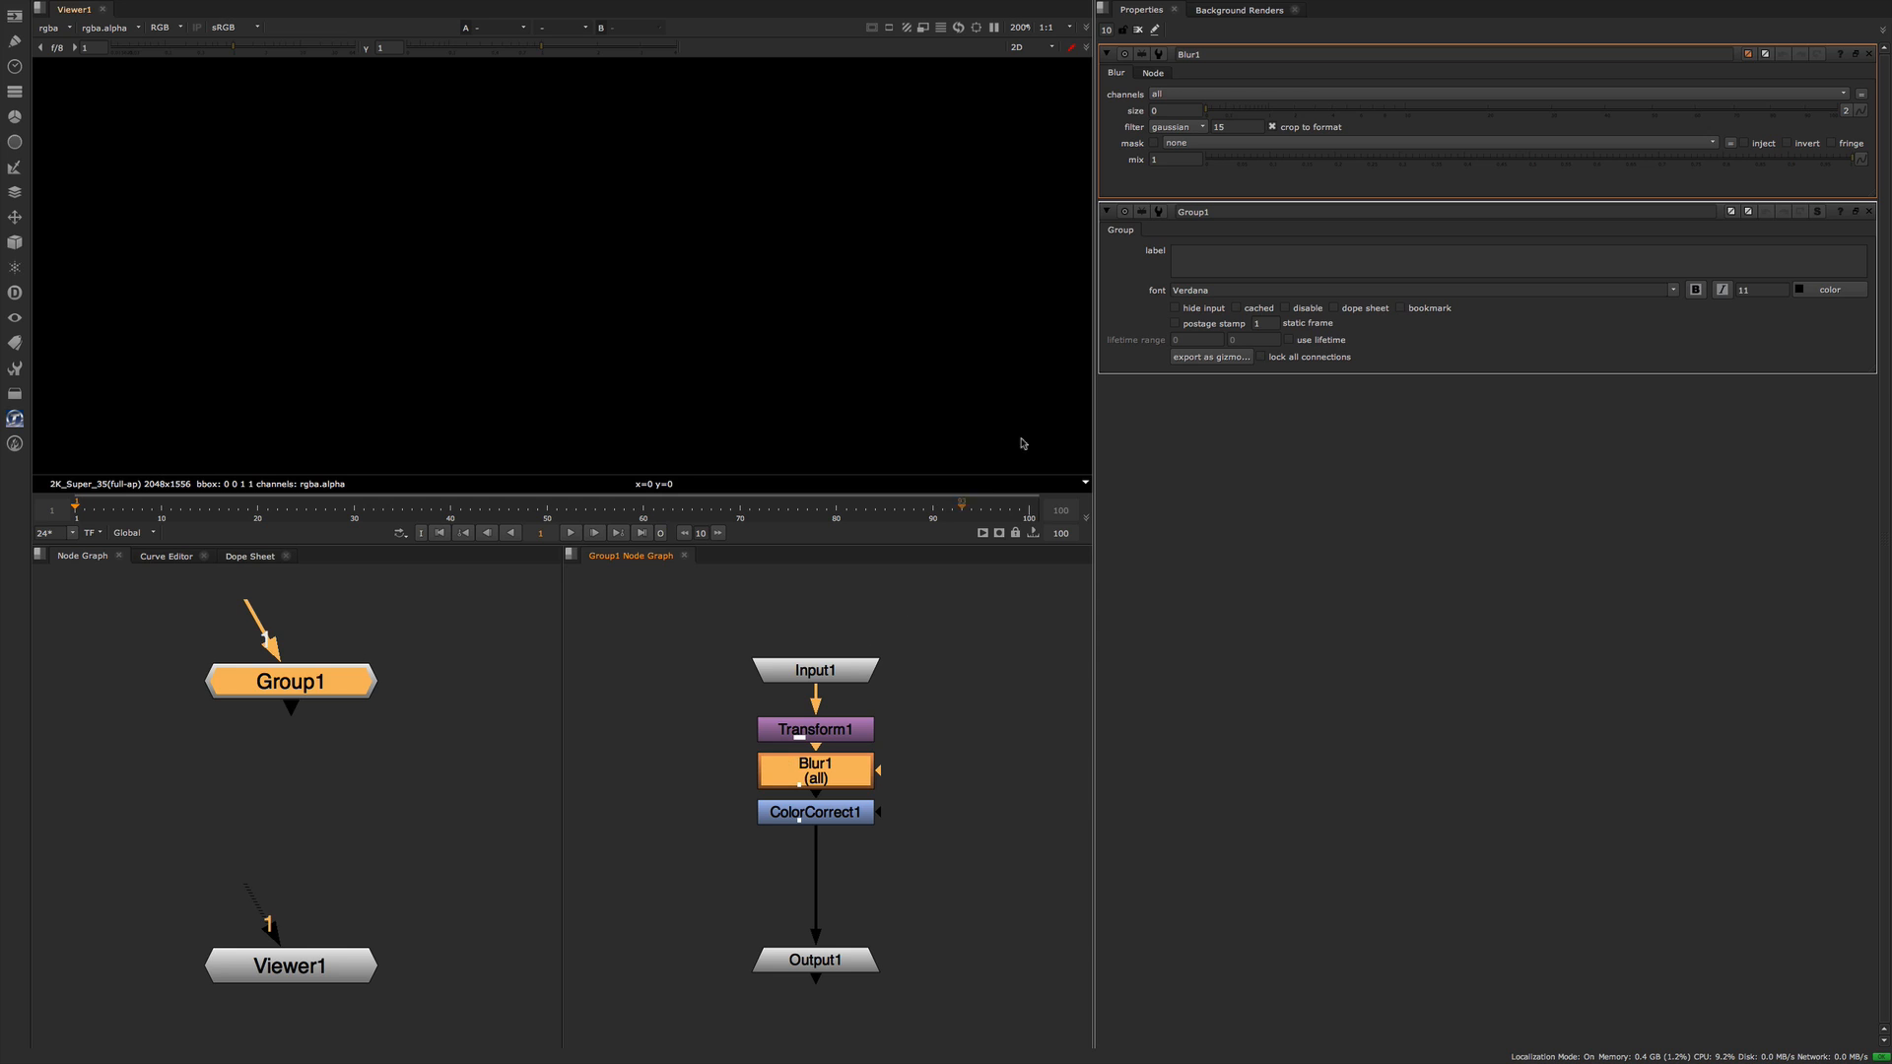
click(1156, 30)
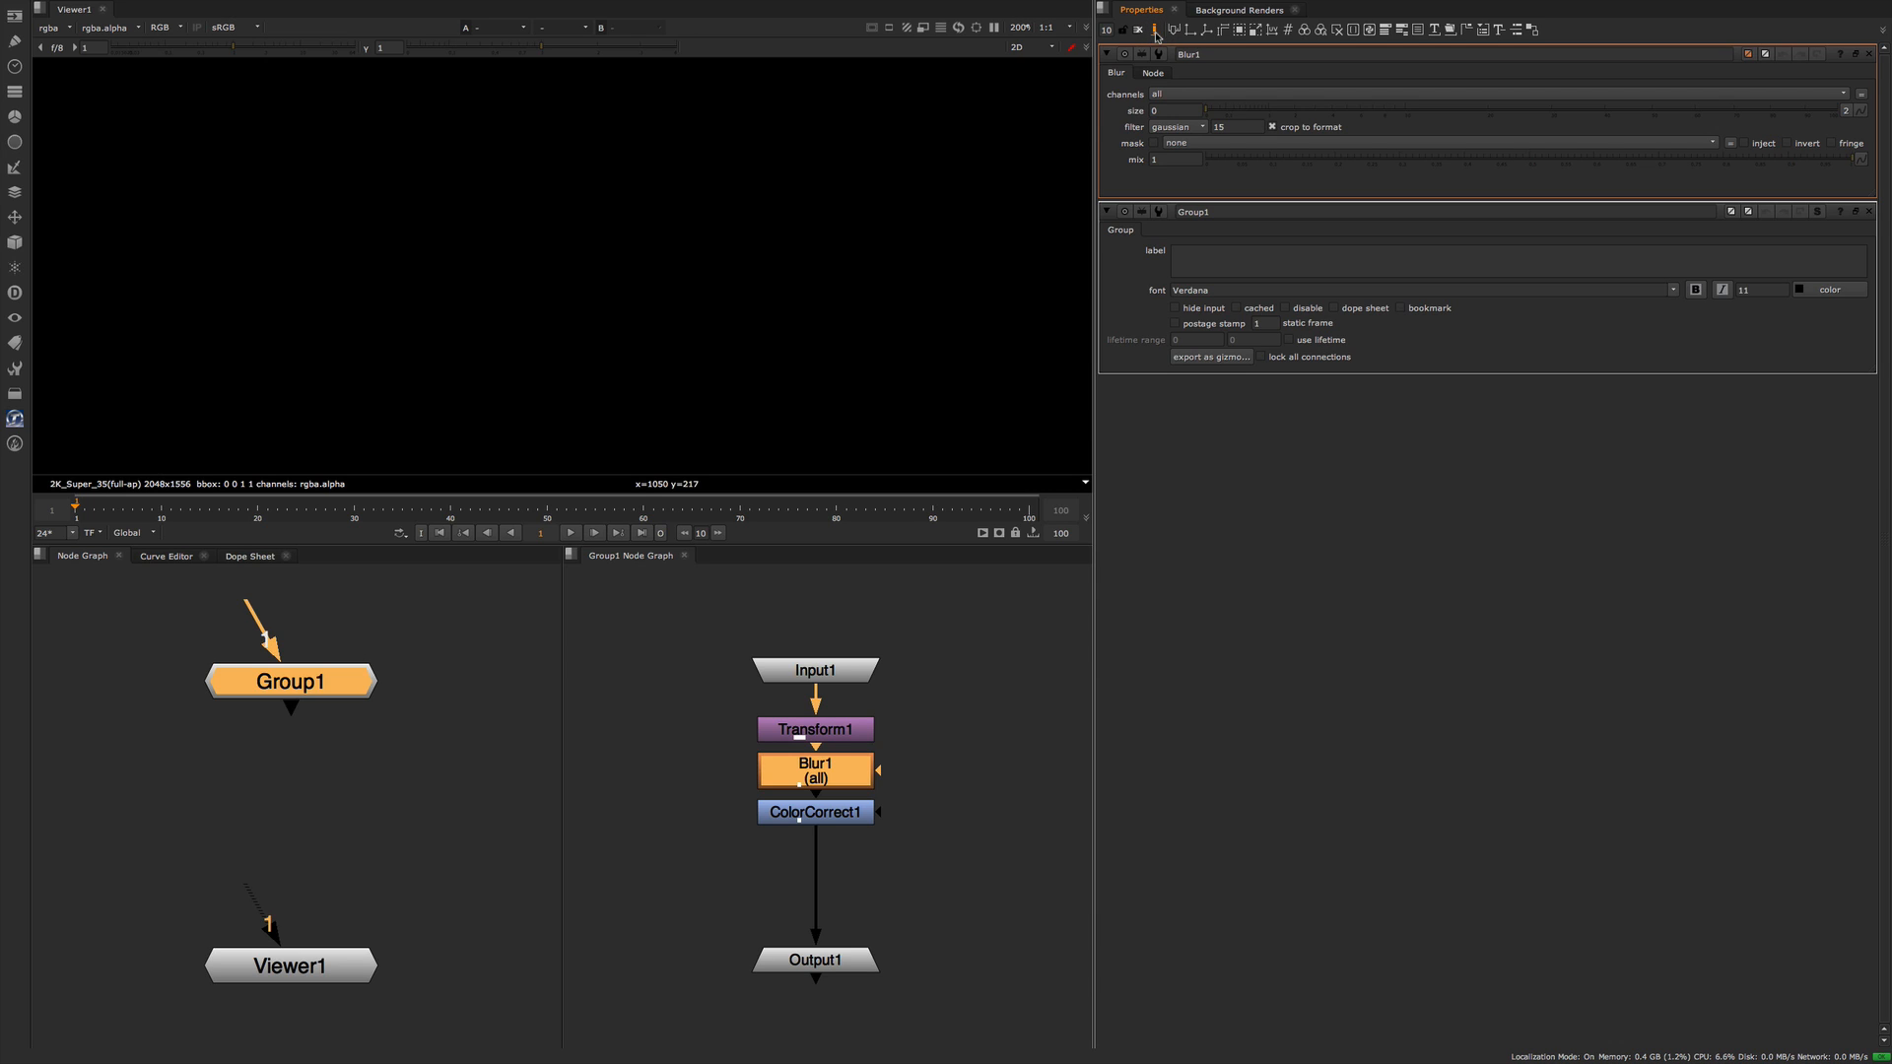
click(1138, 115)
drag(1145, 144, 1151, 298)
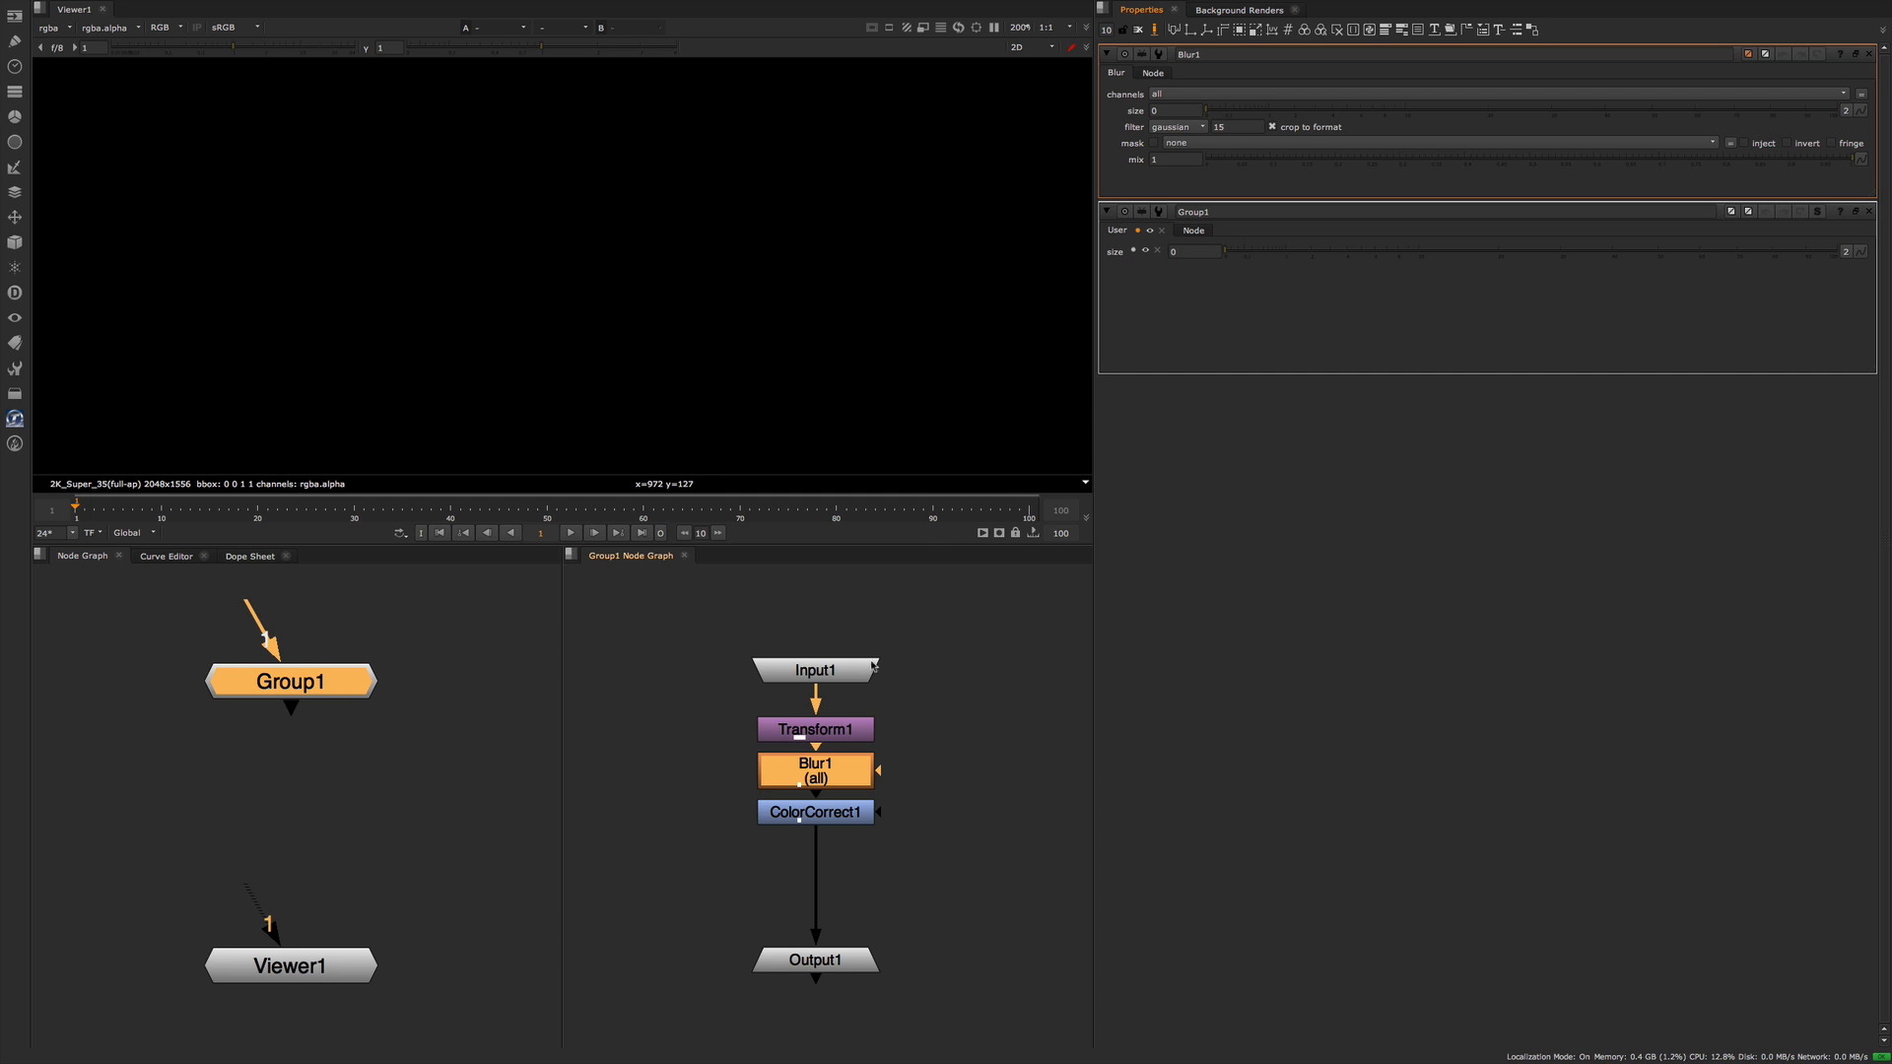
- Open Transform1's properties and add its rotate, scale, skew order, invert and motionblur knobs to Group1
double_click(840, 734)
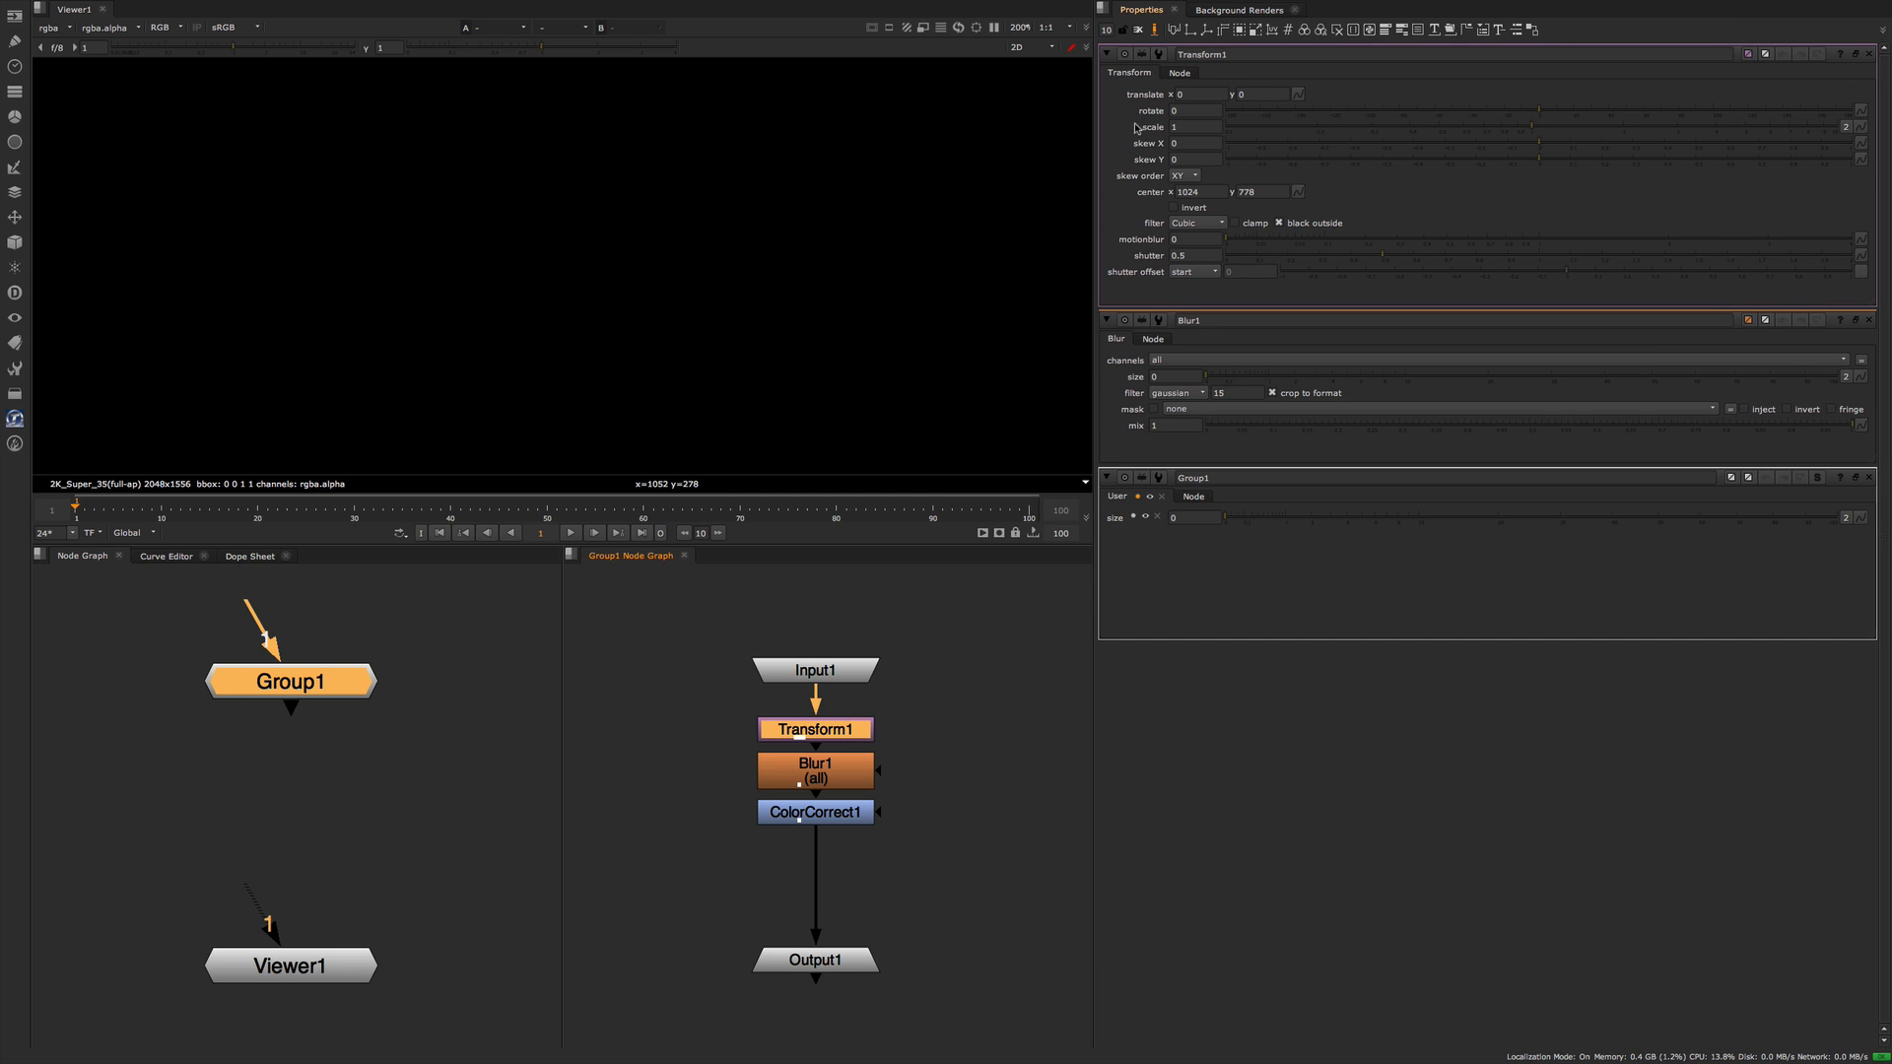
mouse_move(1126, 108)
mouse_down()
mouse_move(1204, 126)
mouse_move(1210, 146)
mouse_move(1173, 523)
mouse_up()
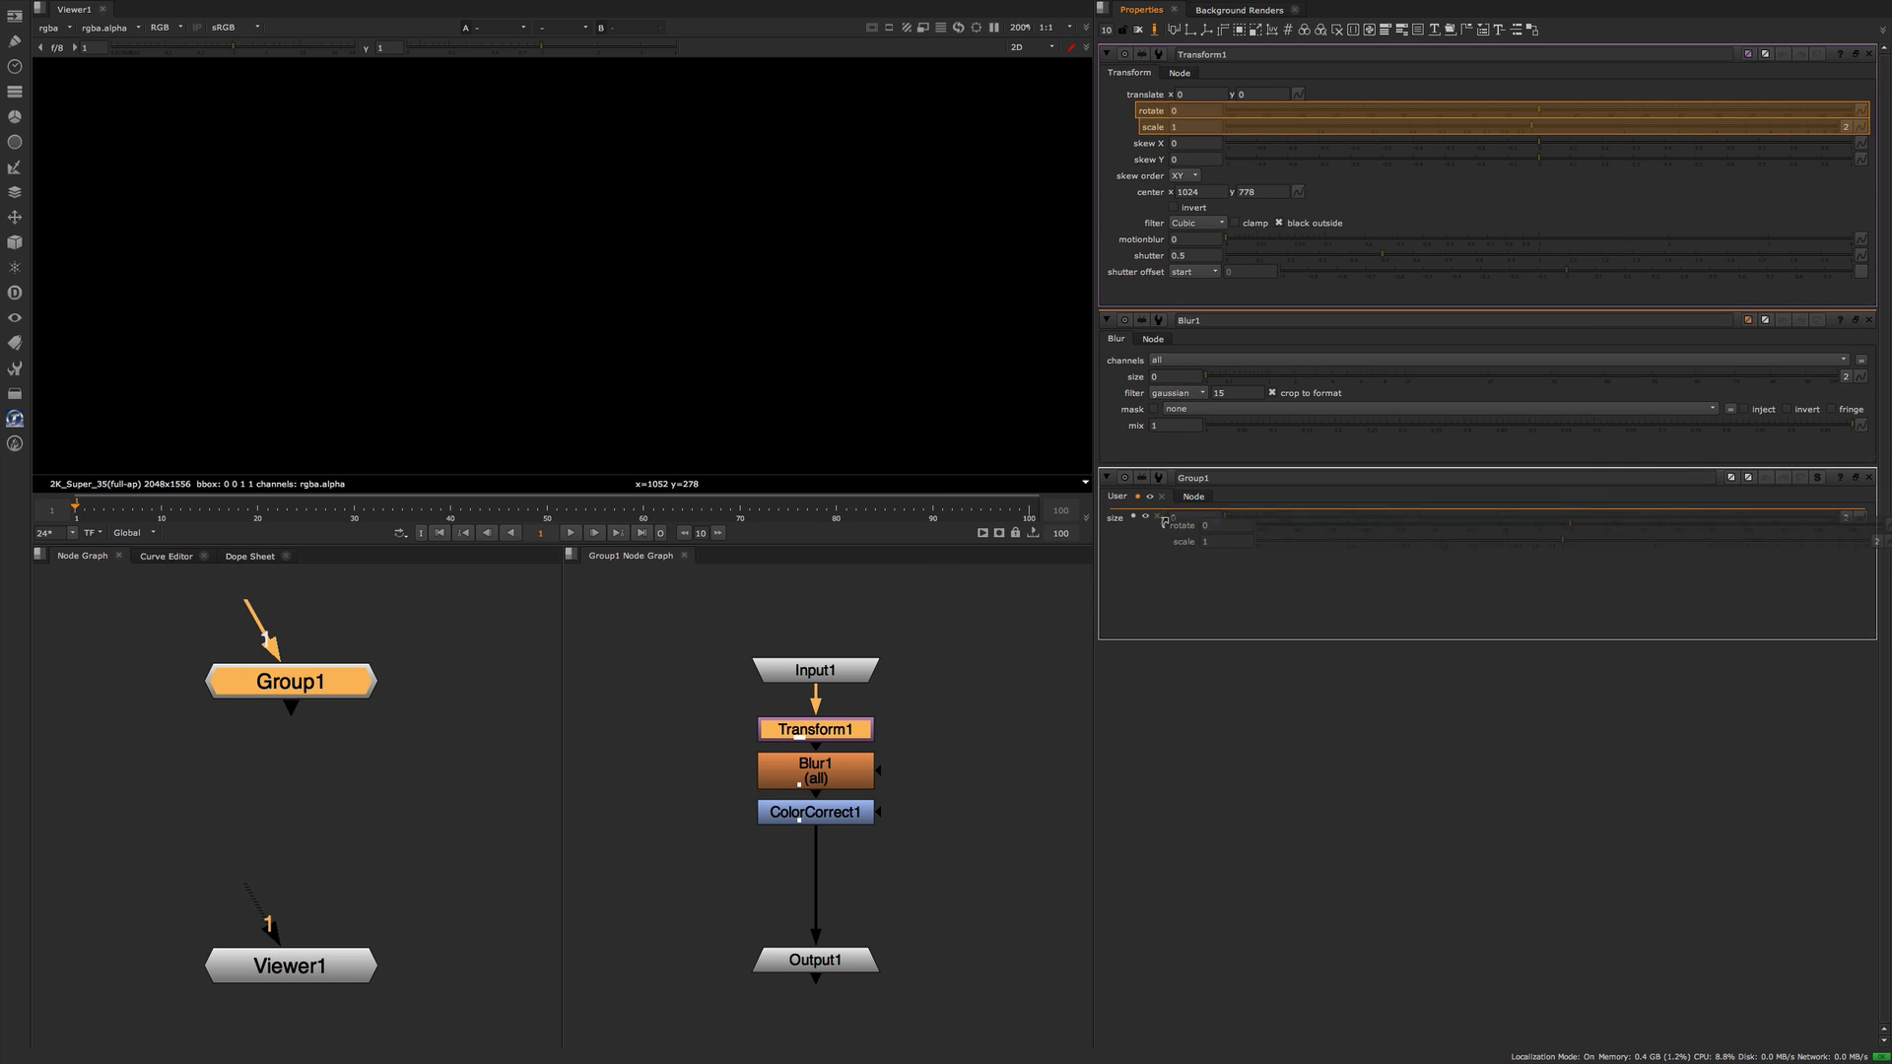
click(1149, 179)
shift+click(1194, 209)
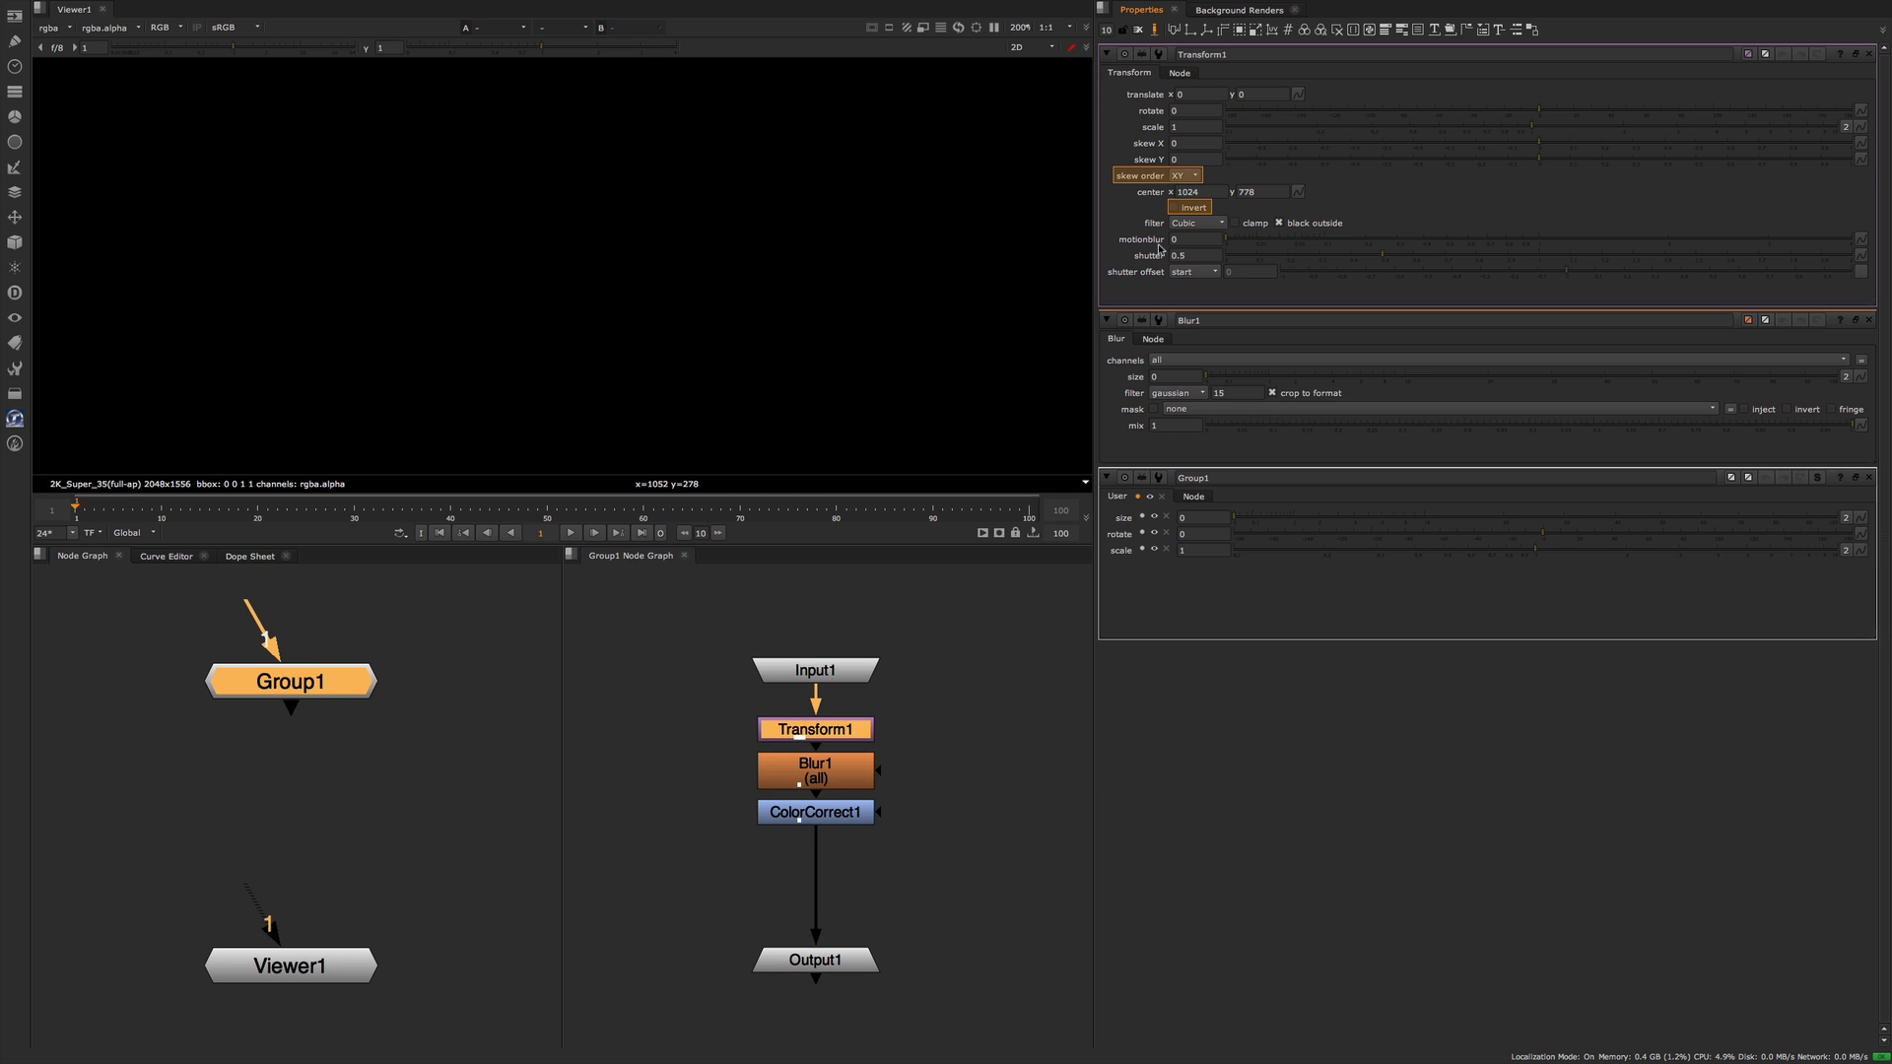
shift+click(1159, 245)
drag(1159, 245, 1240, 539)
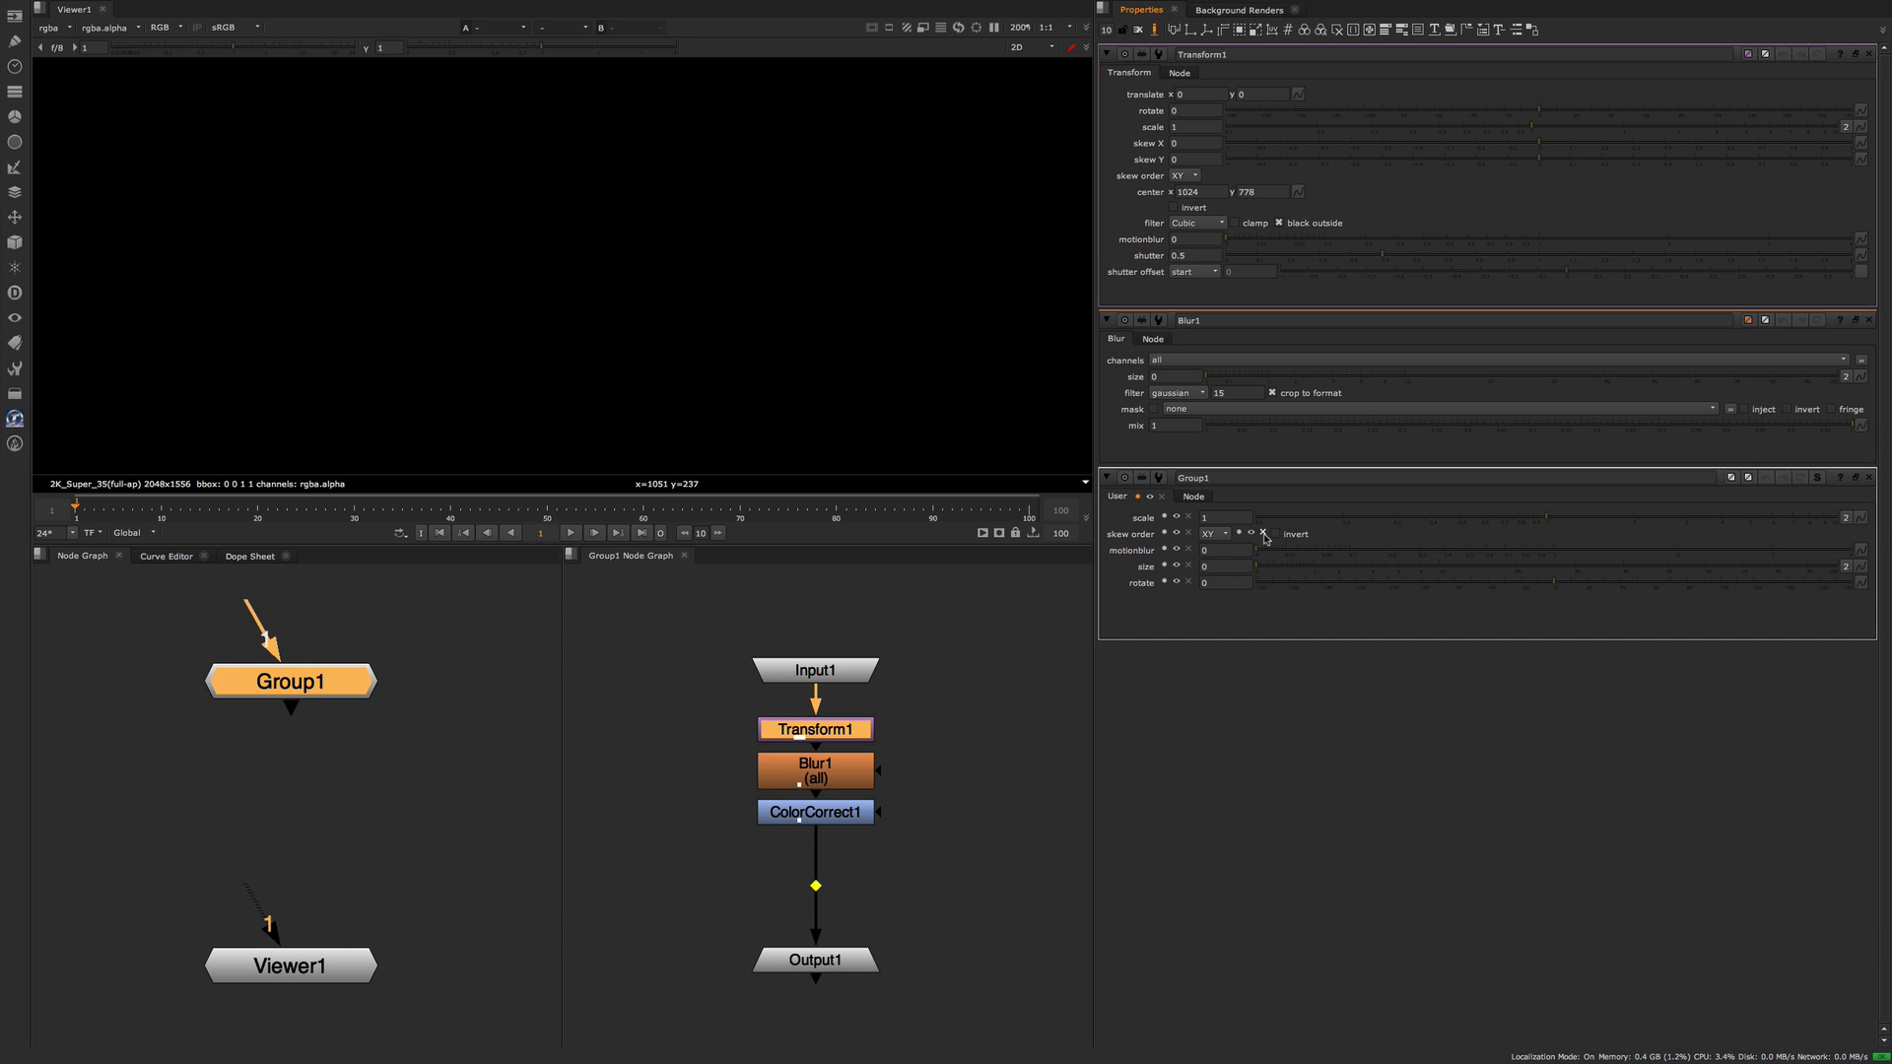
- Delete the skew order and invert knobs from Group1, and undo a trial removal of size and rotate
click(1188, 533)
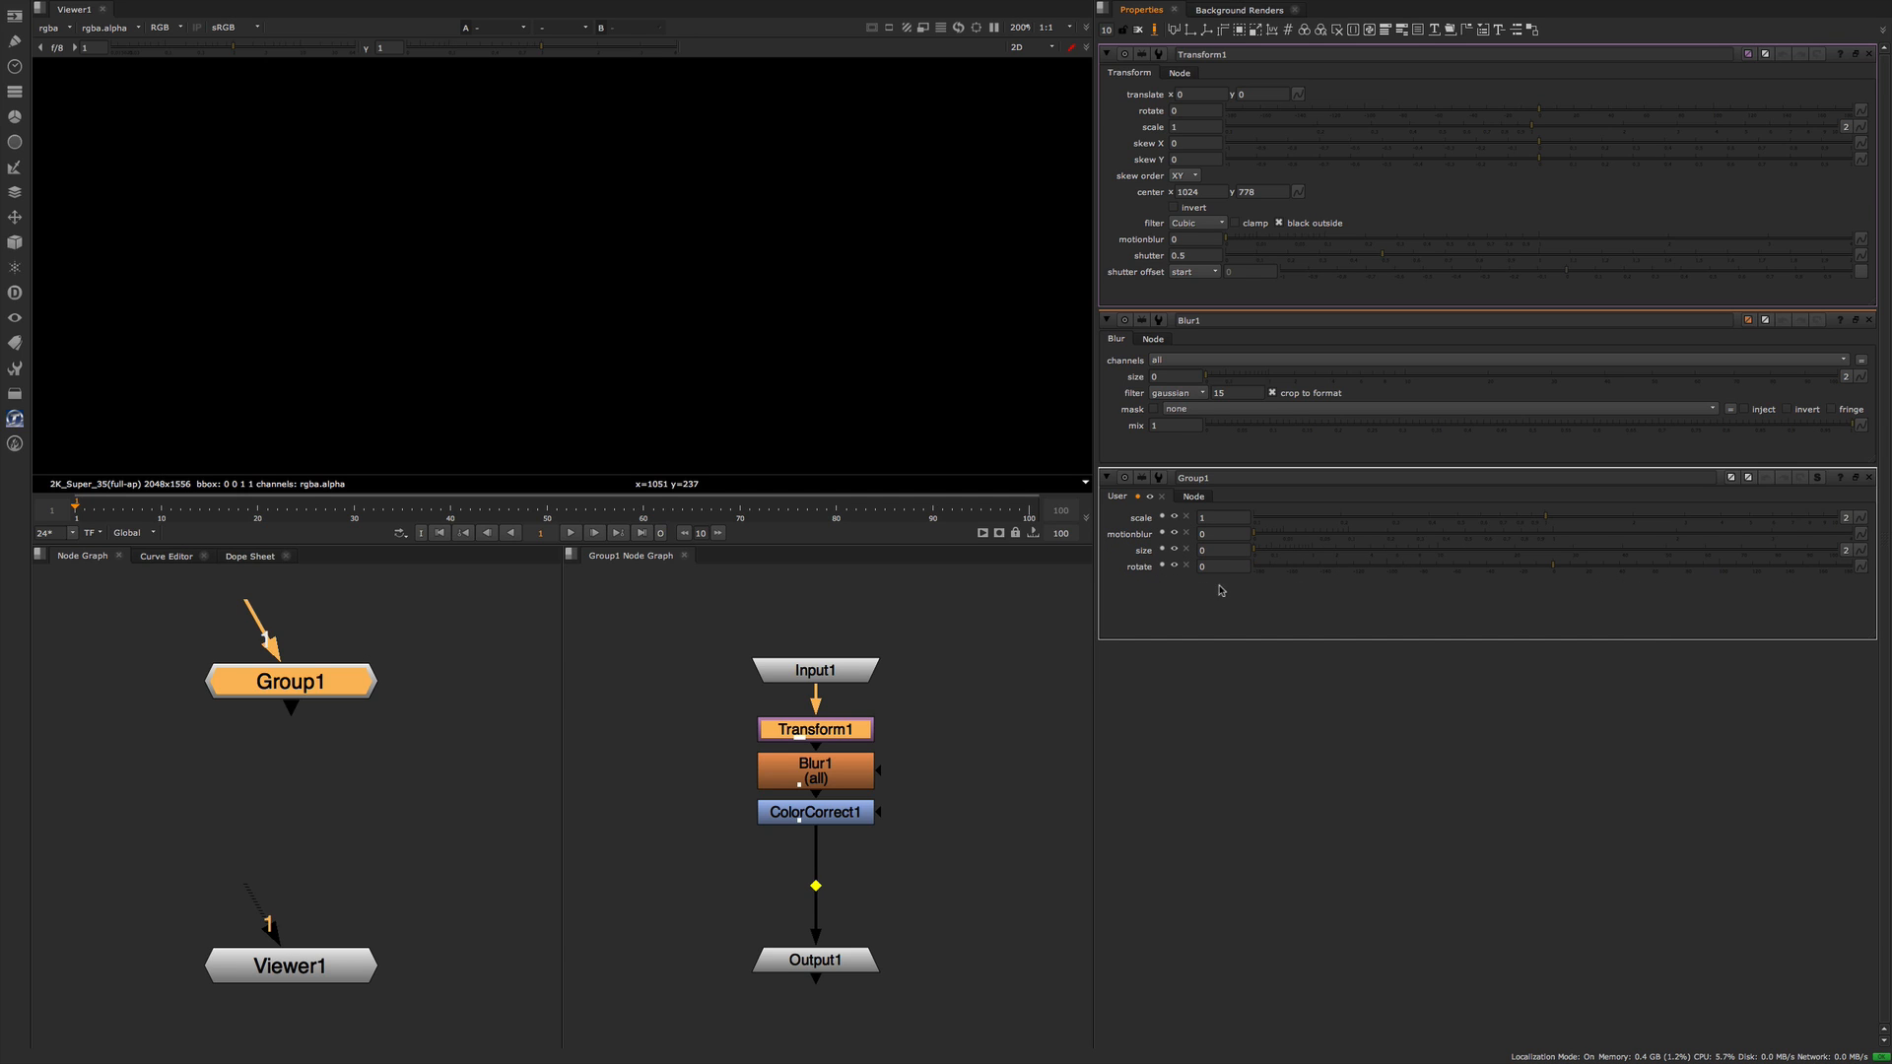
drag(1301, 585, 1117, 628)
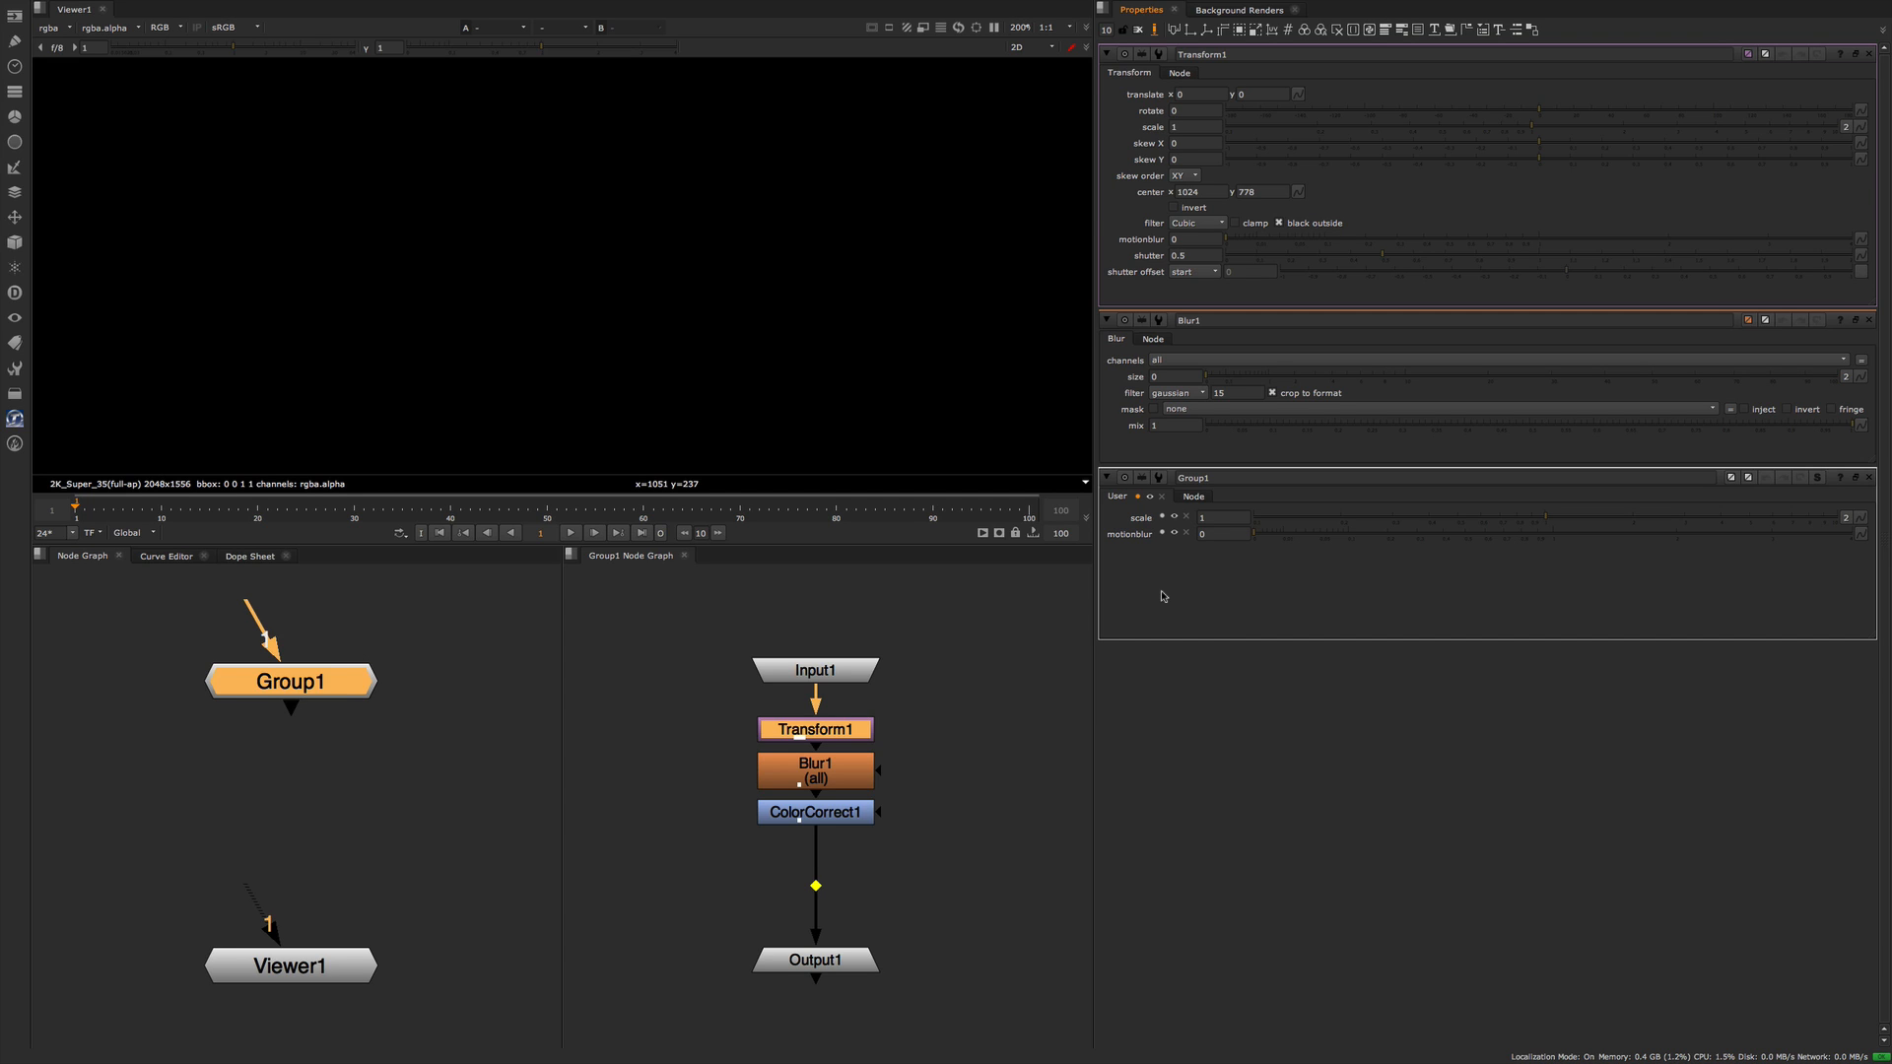
key(ctrl+z)
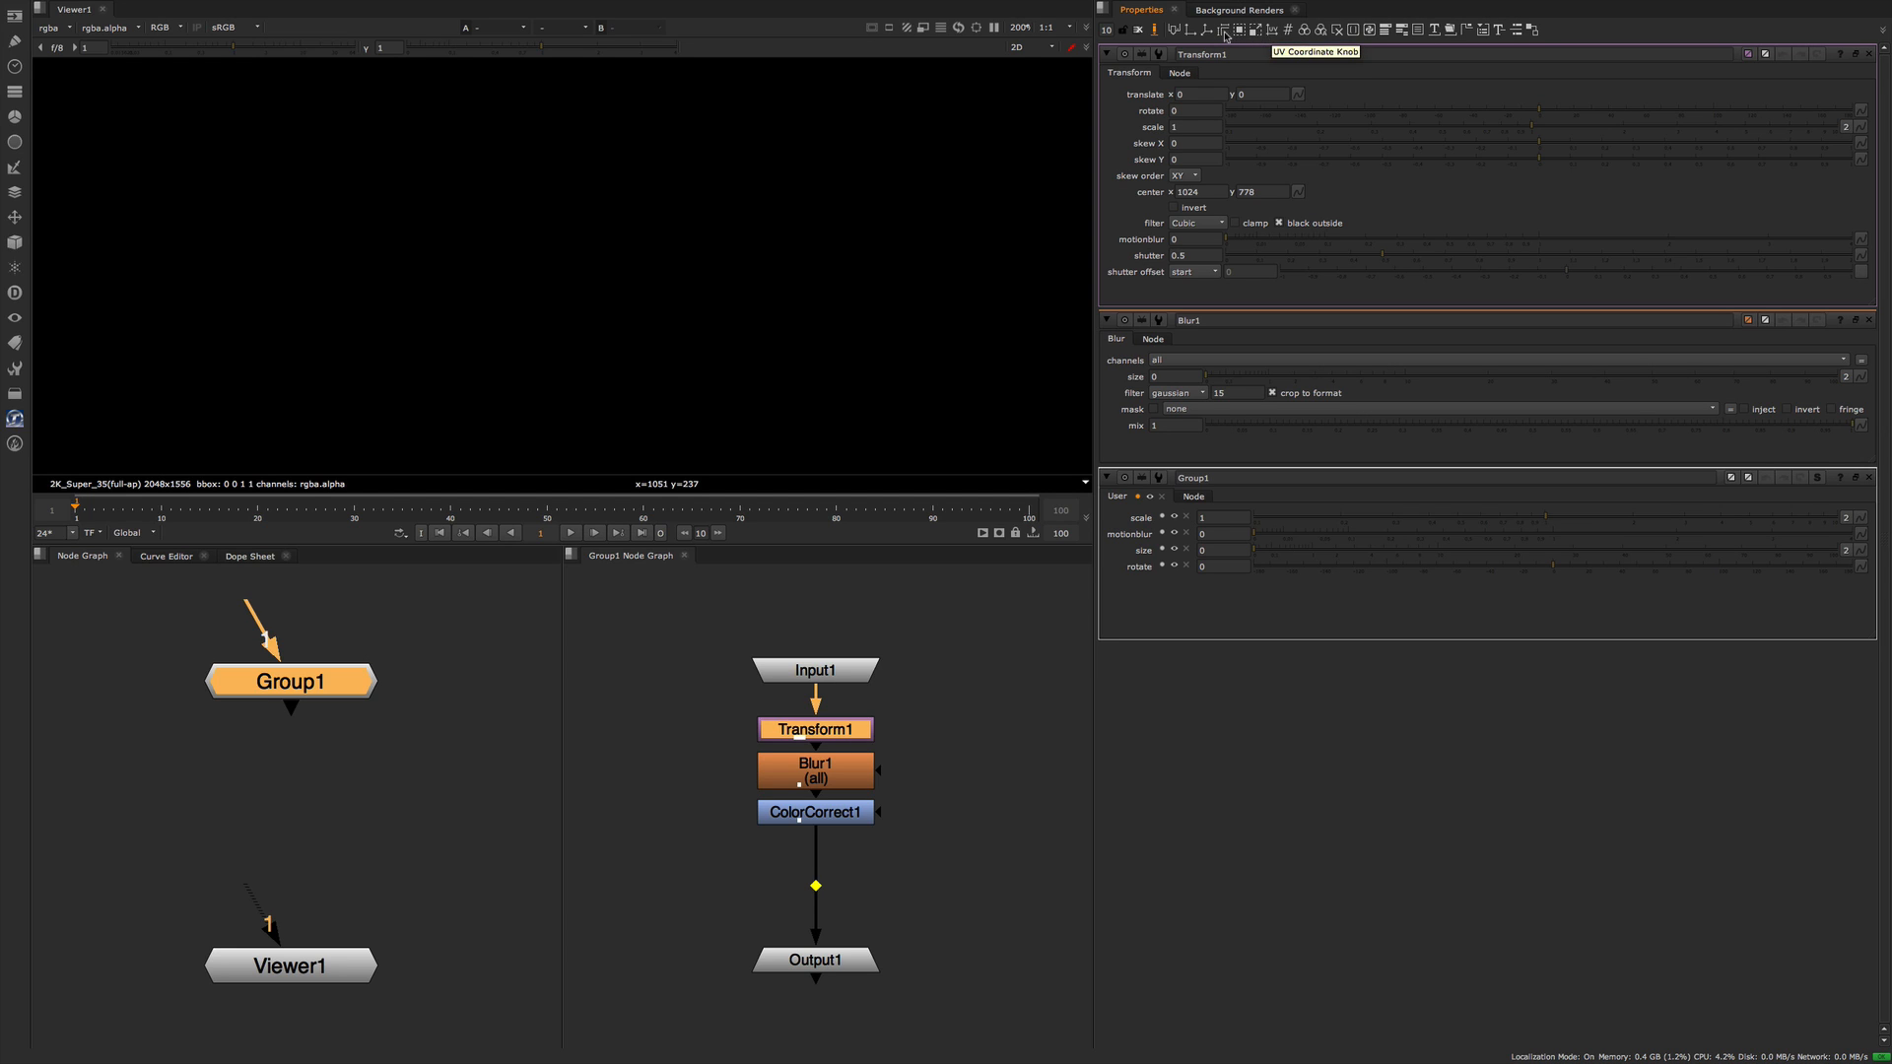
- Add a 2D position knob, an RGBA color knob and a Python button below Group1's rotate knob
drag(1190, 31, 1221, 582)
drag(1321, 30, 1271, 588)
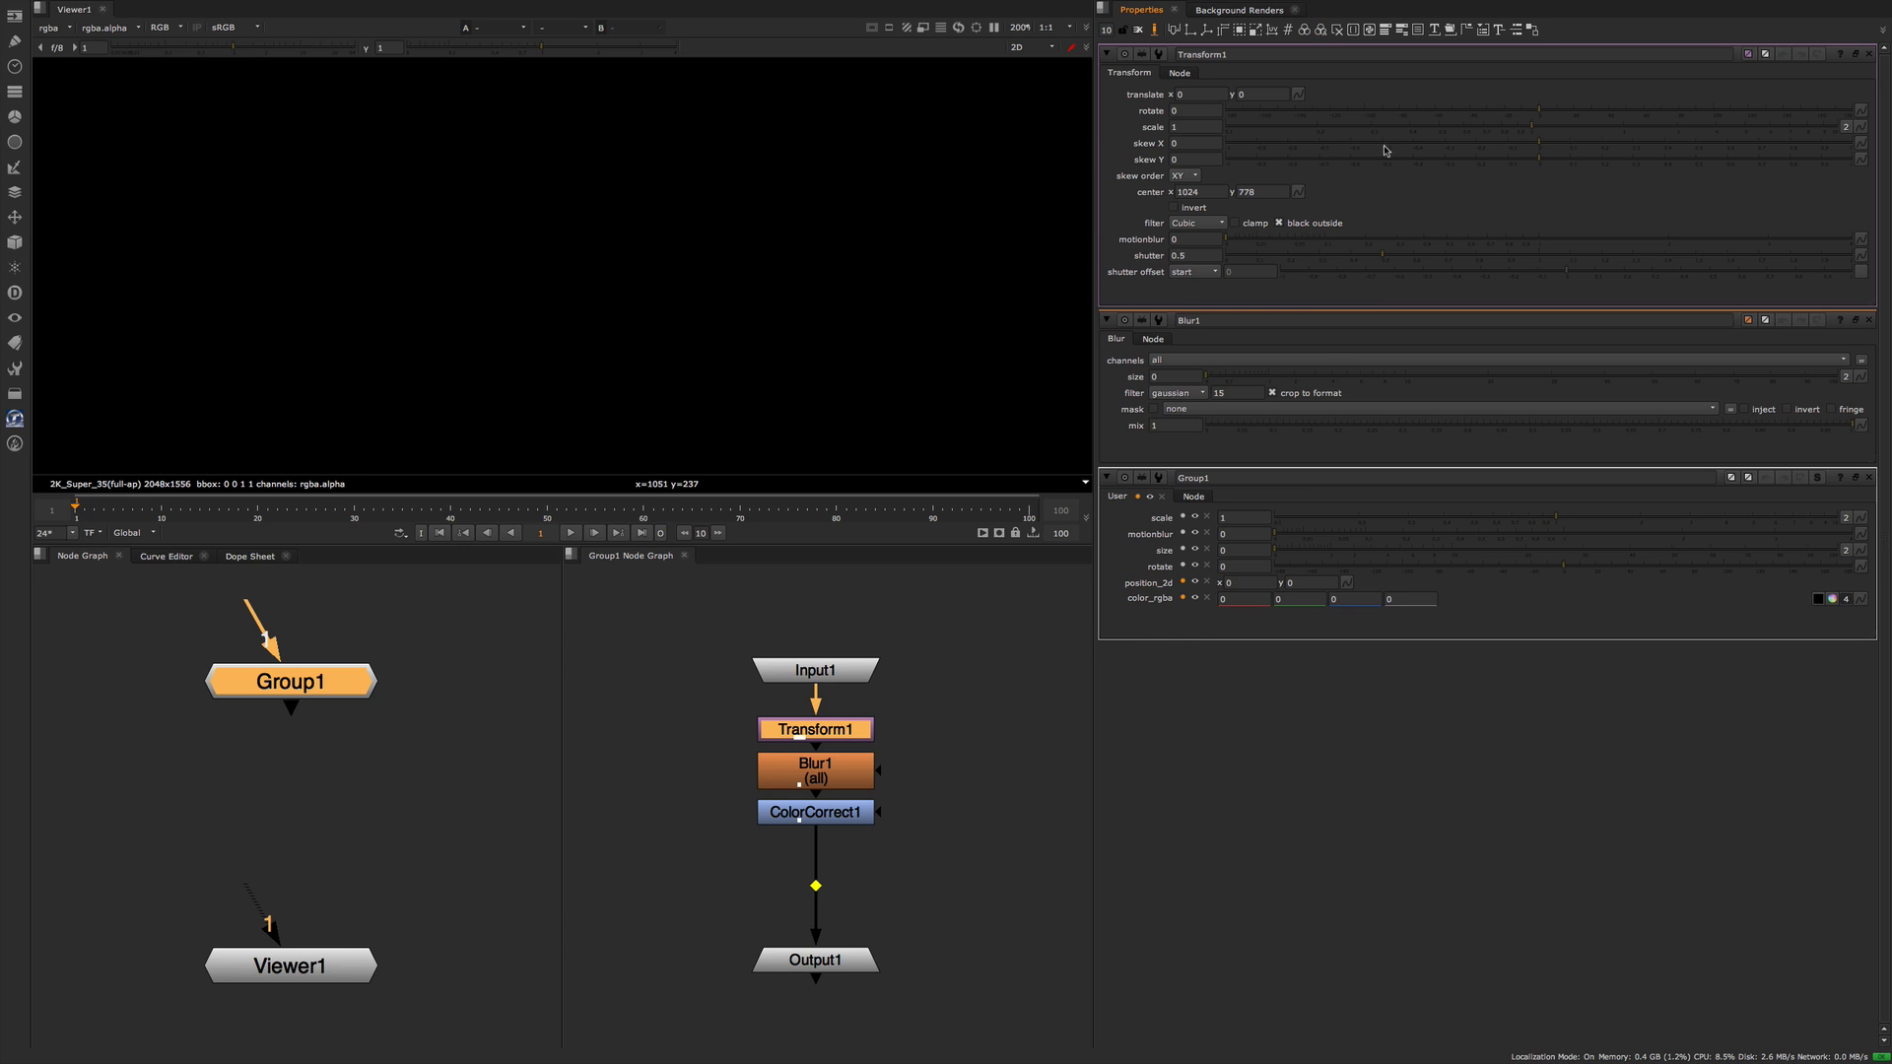
drag(1369, 29, 1286, 619)
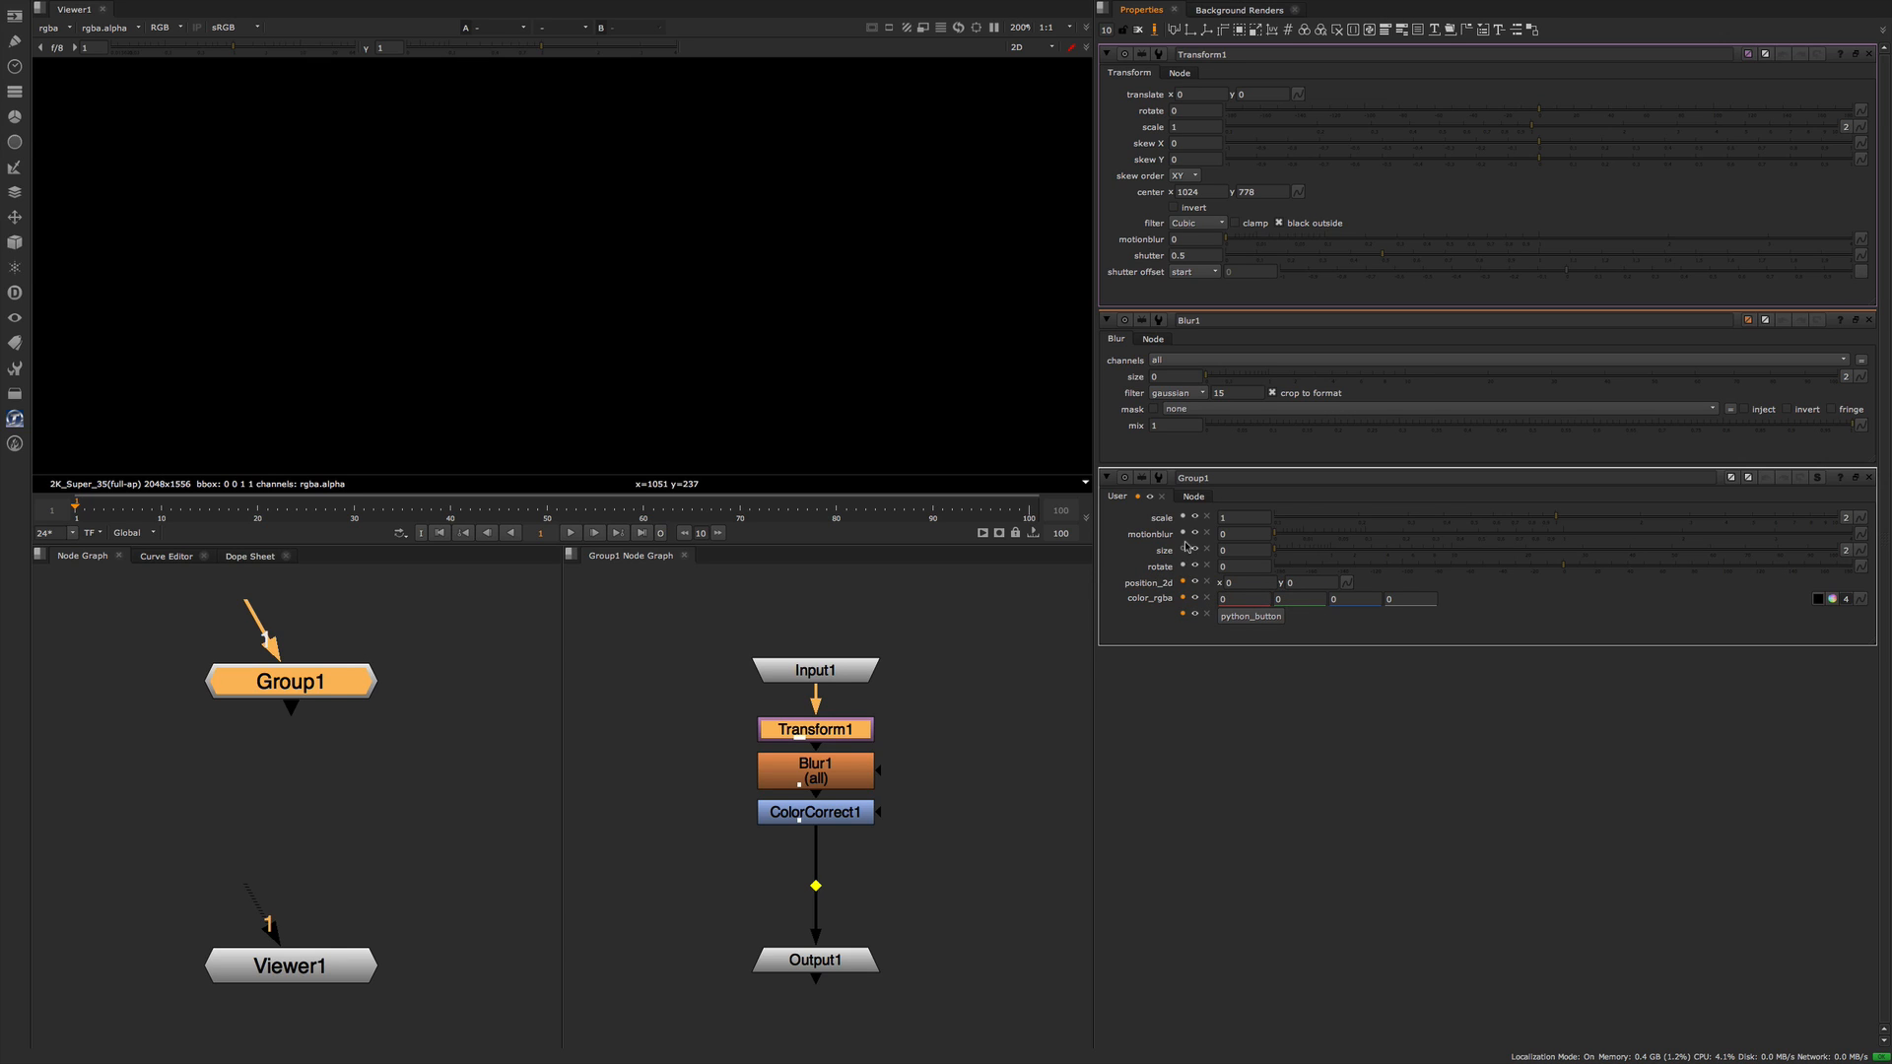
- Name the Python button help, label it Nuke Help, and paste the script help(nuke.selected.Node().knob("size"))
click(1184, 613)
double_click(1148, 658)
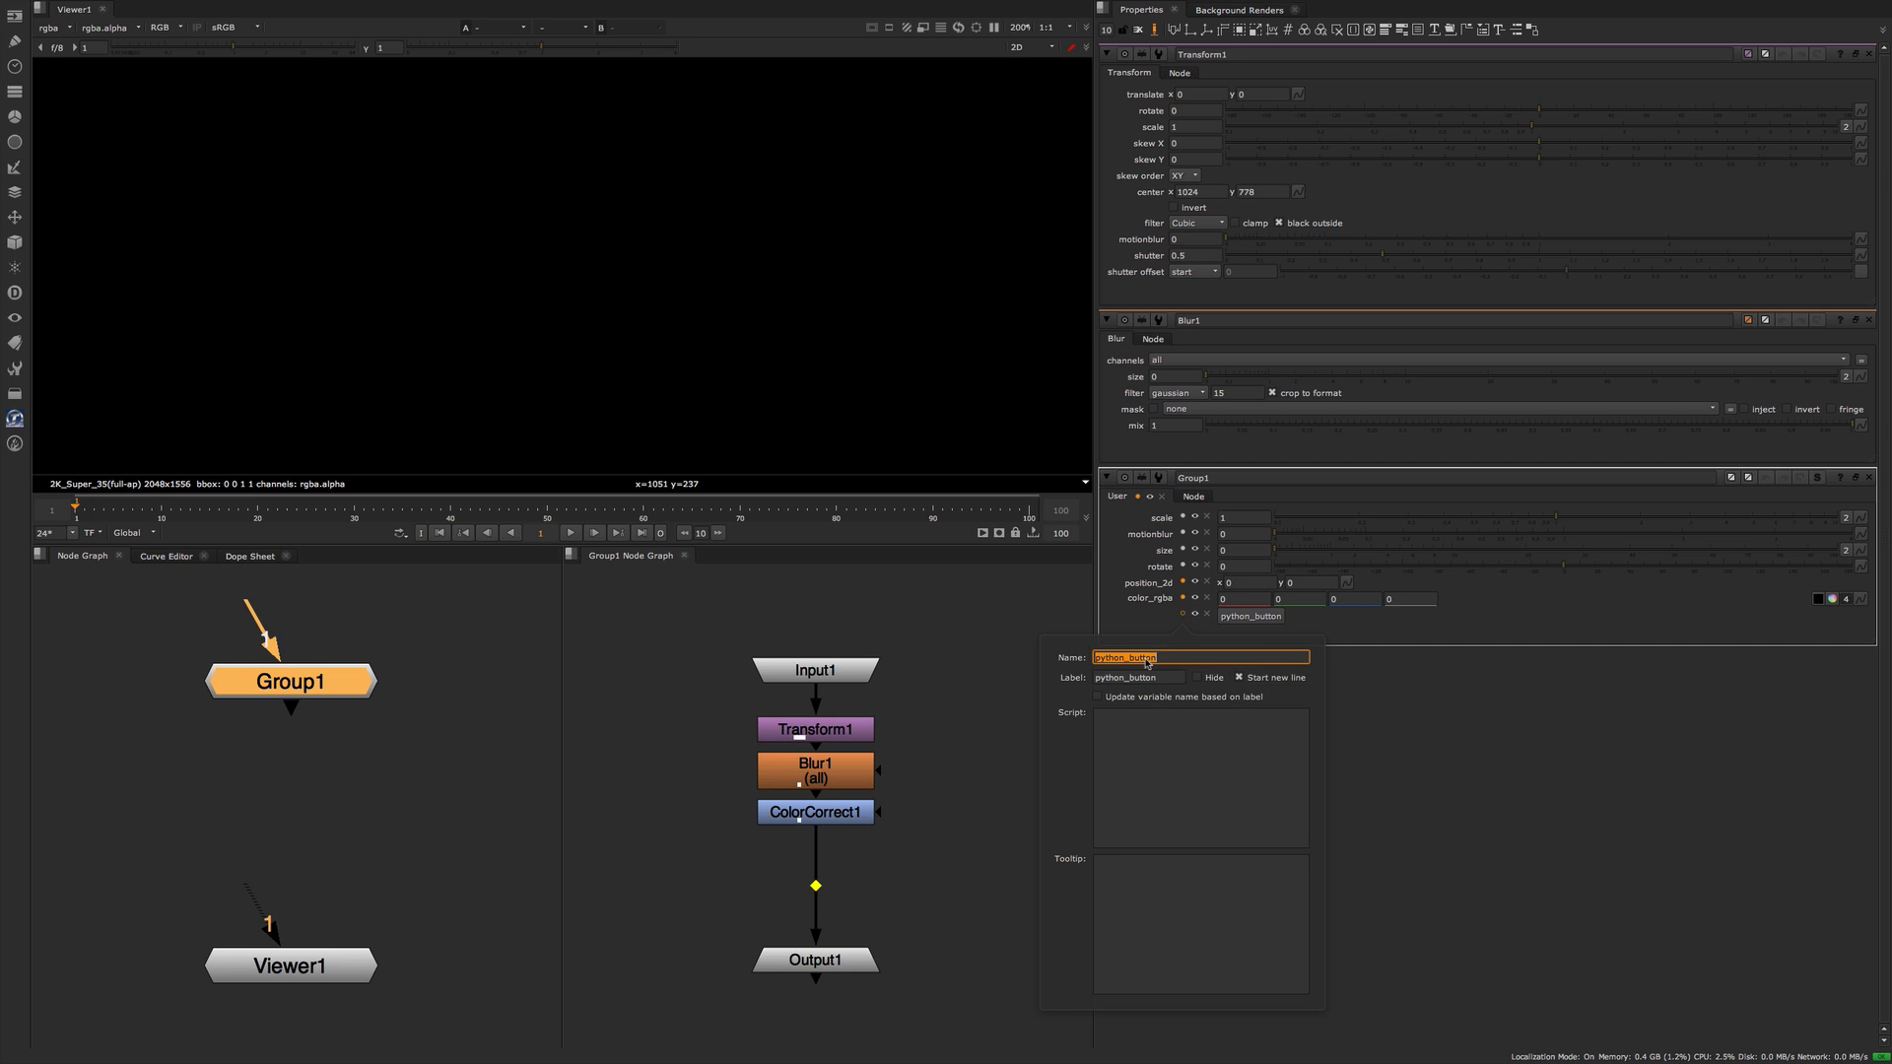
text(help)
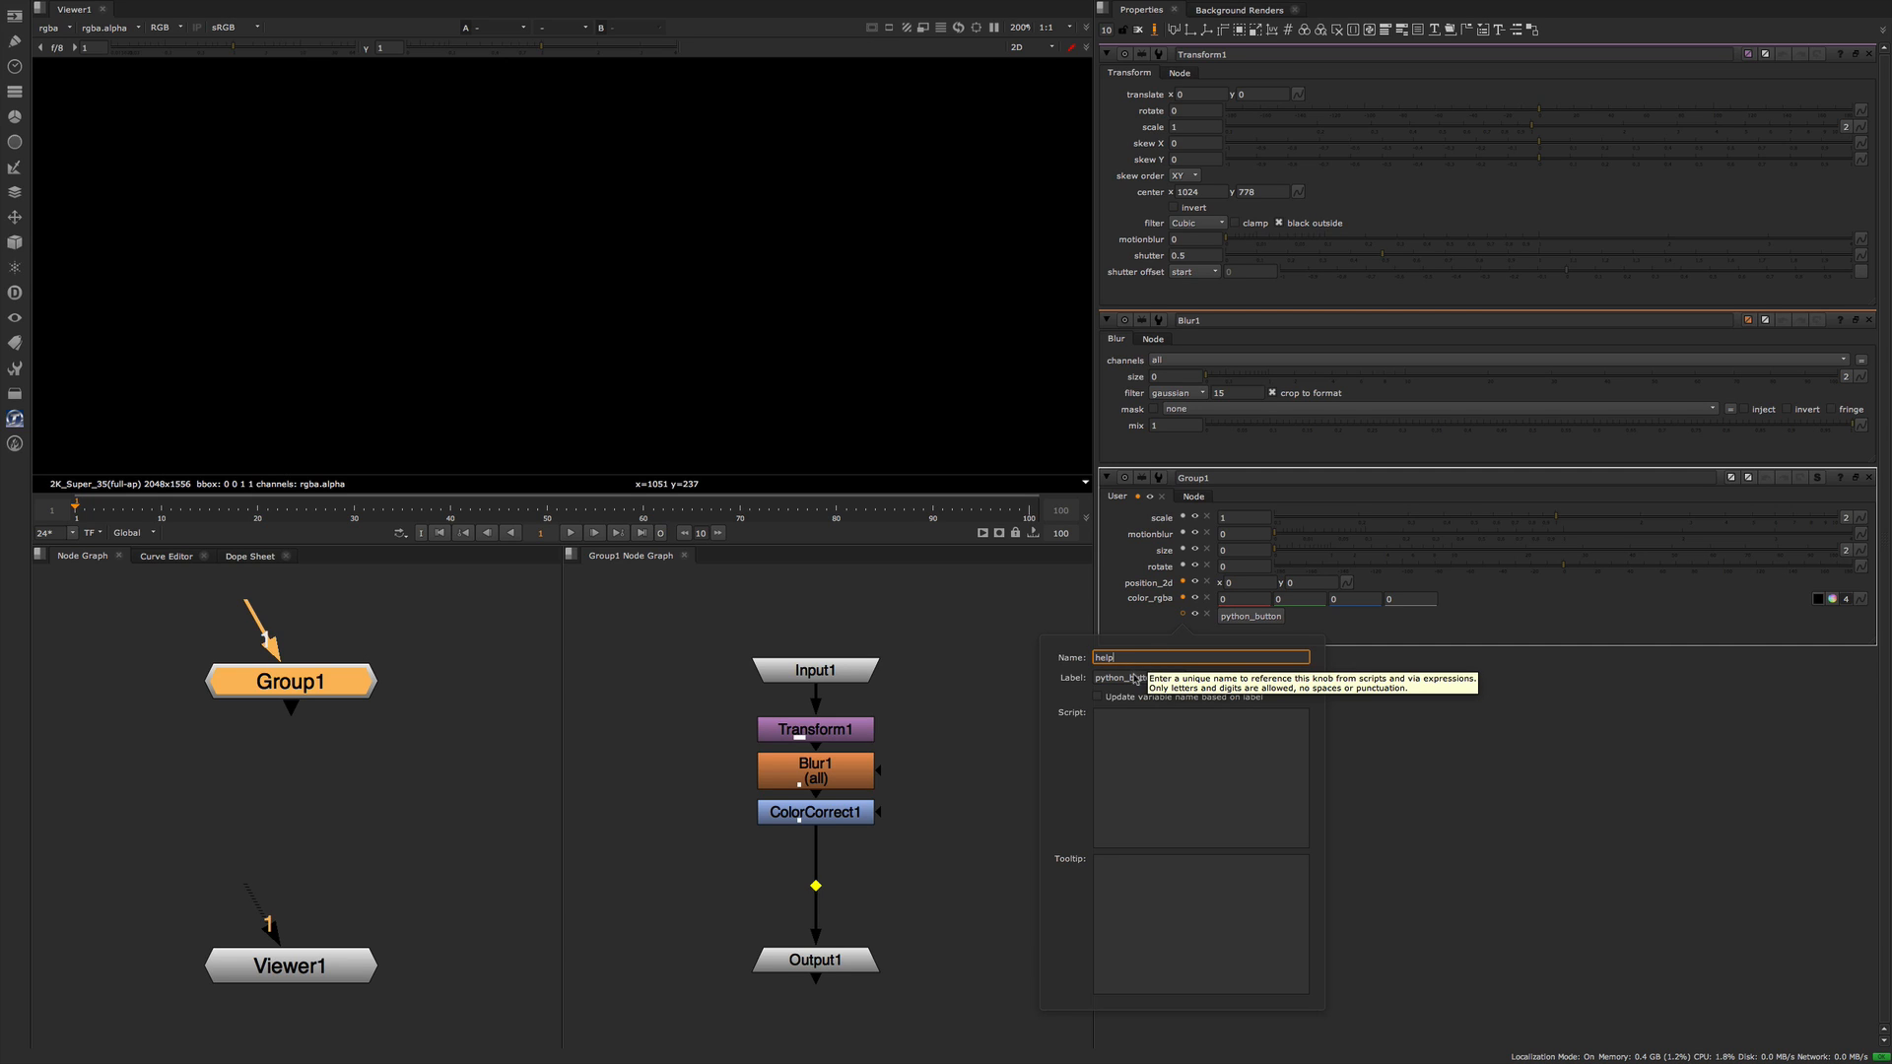
double_click(1138, 679)
text(Nuke Help)
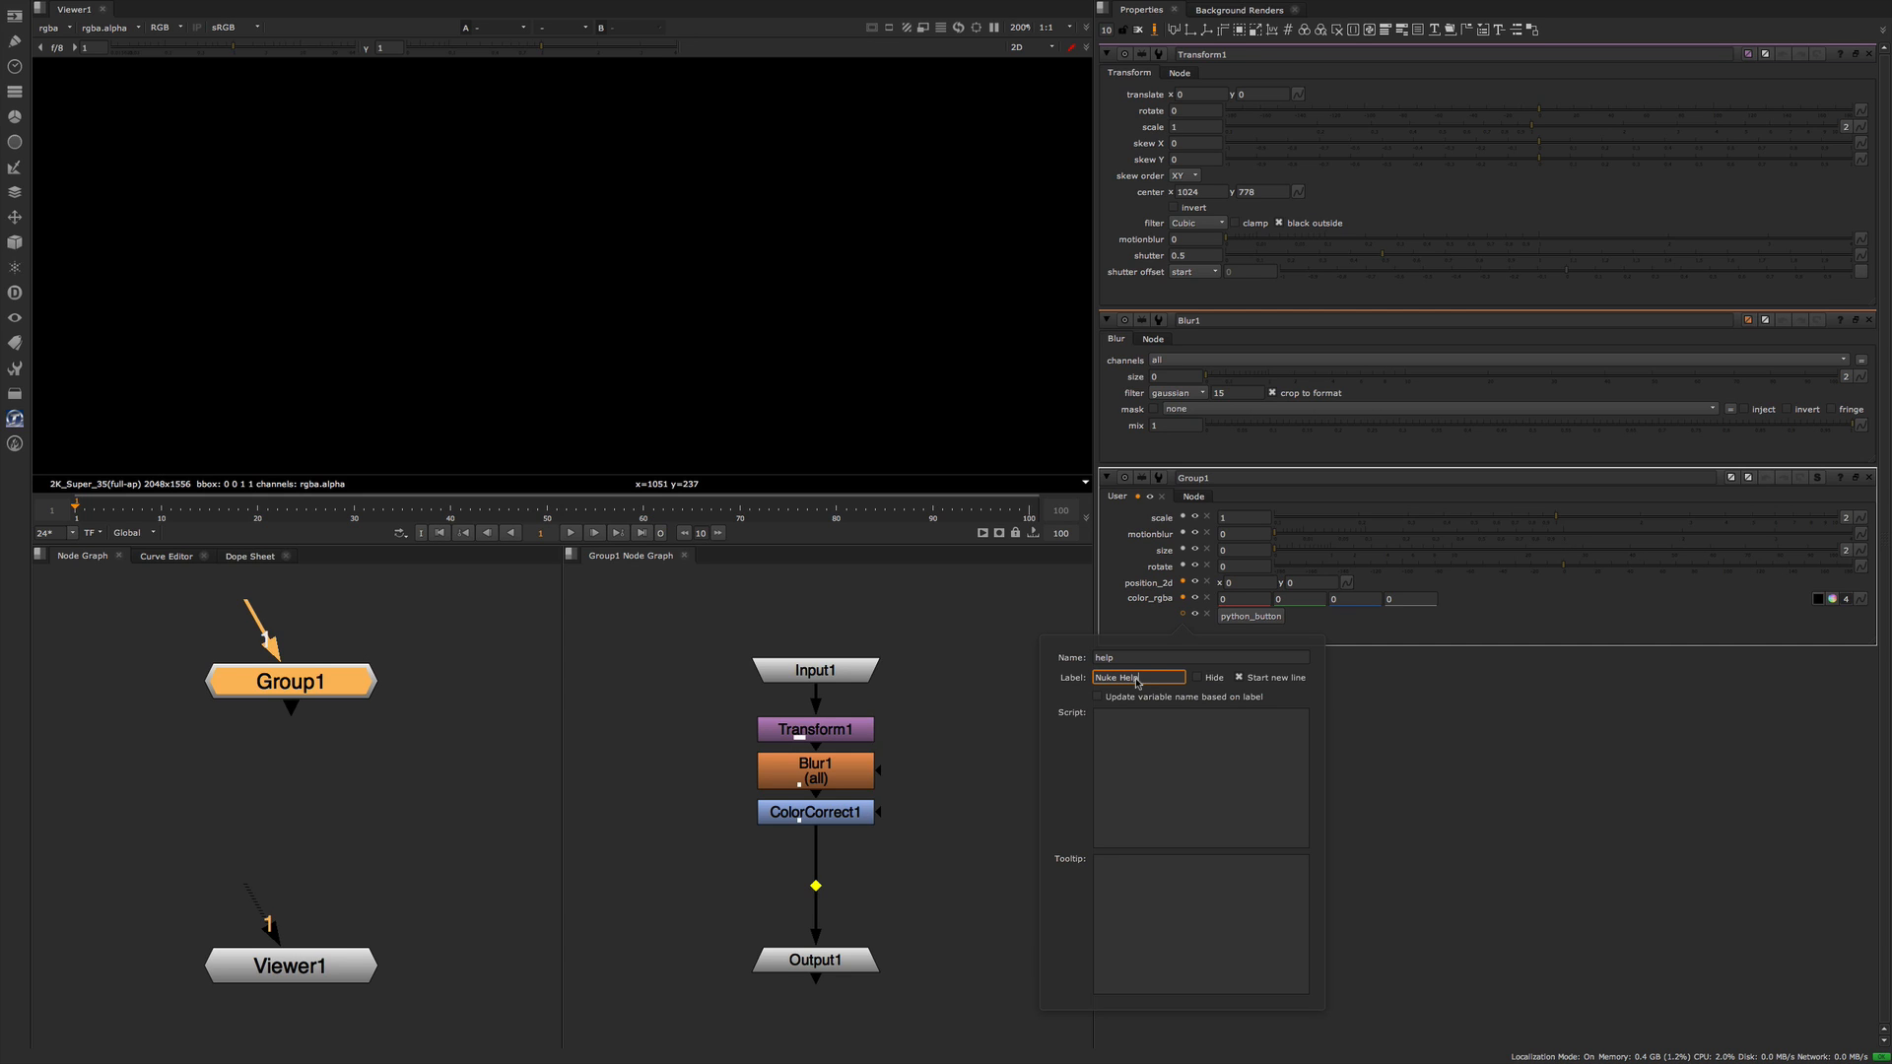
click(1133, 742)
right_click(1133, 743)
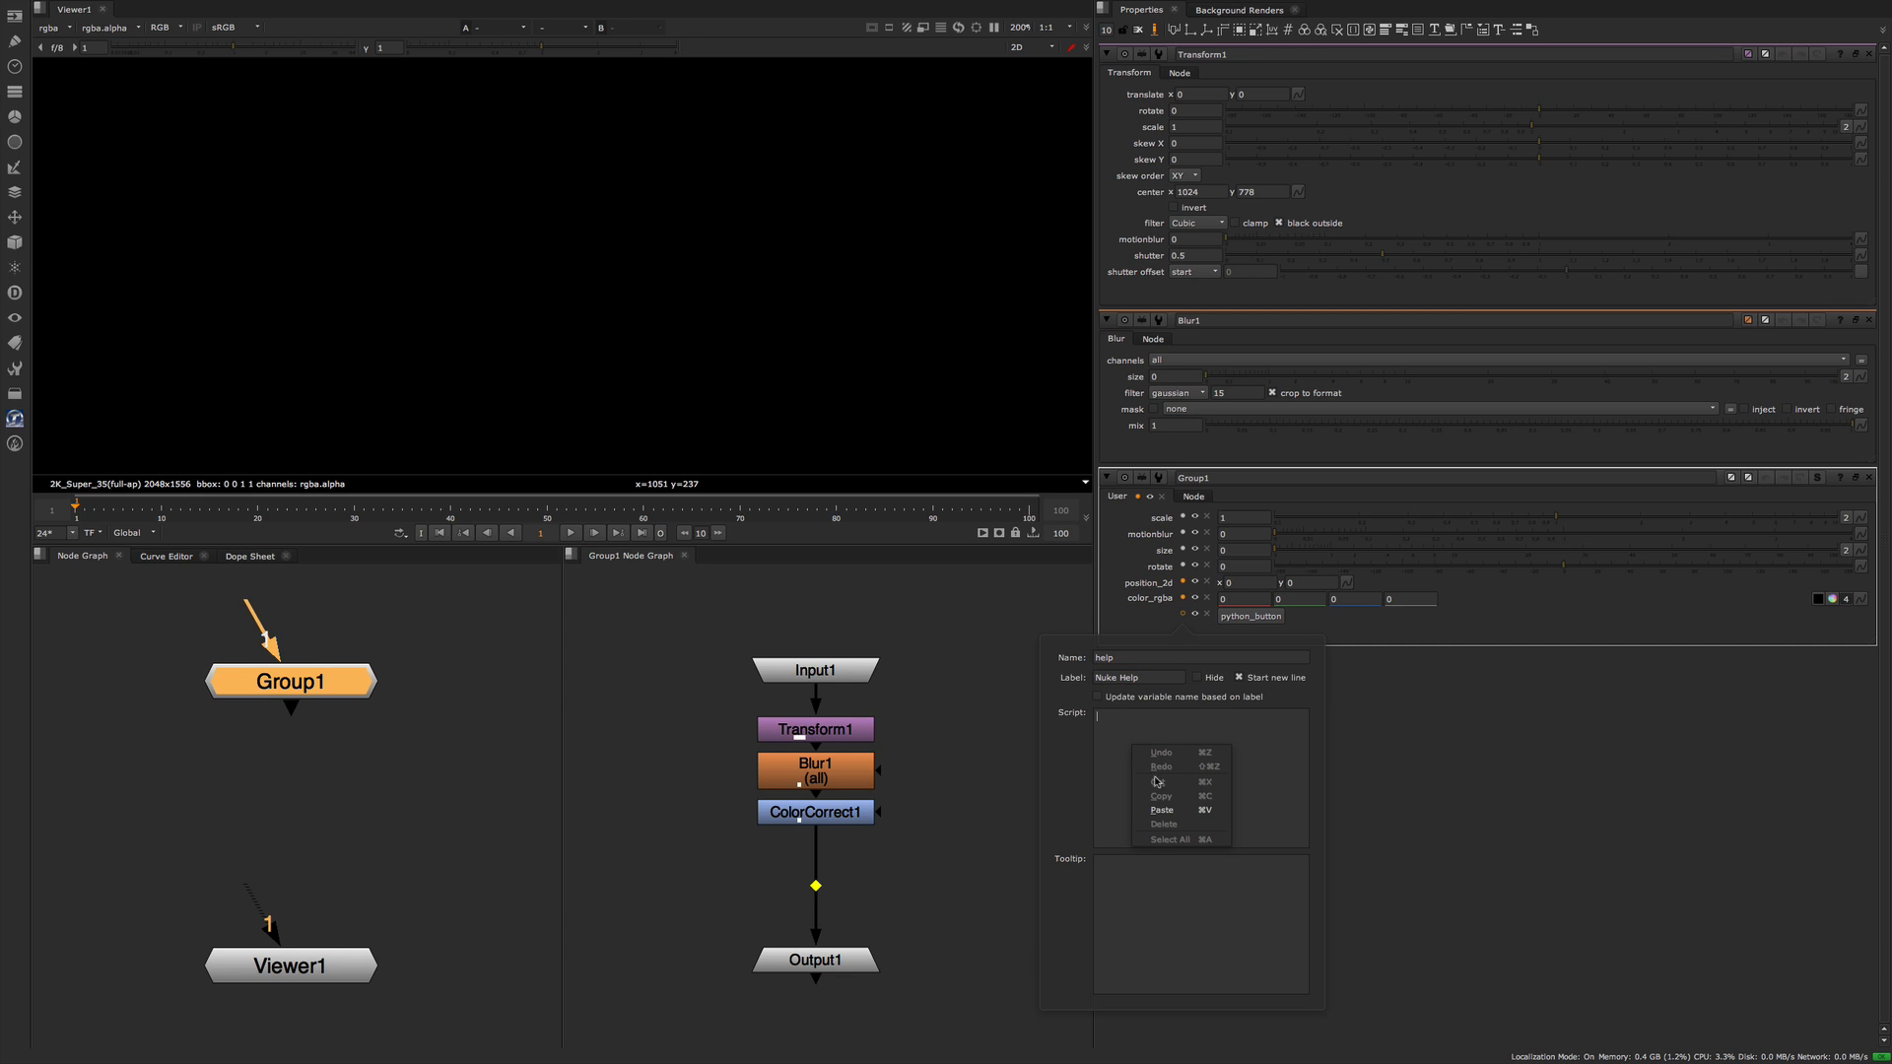
click(1160, 810)
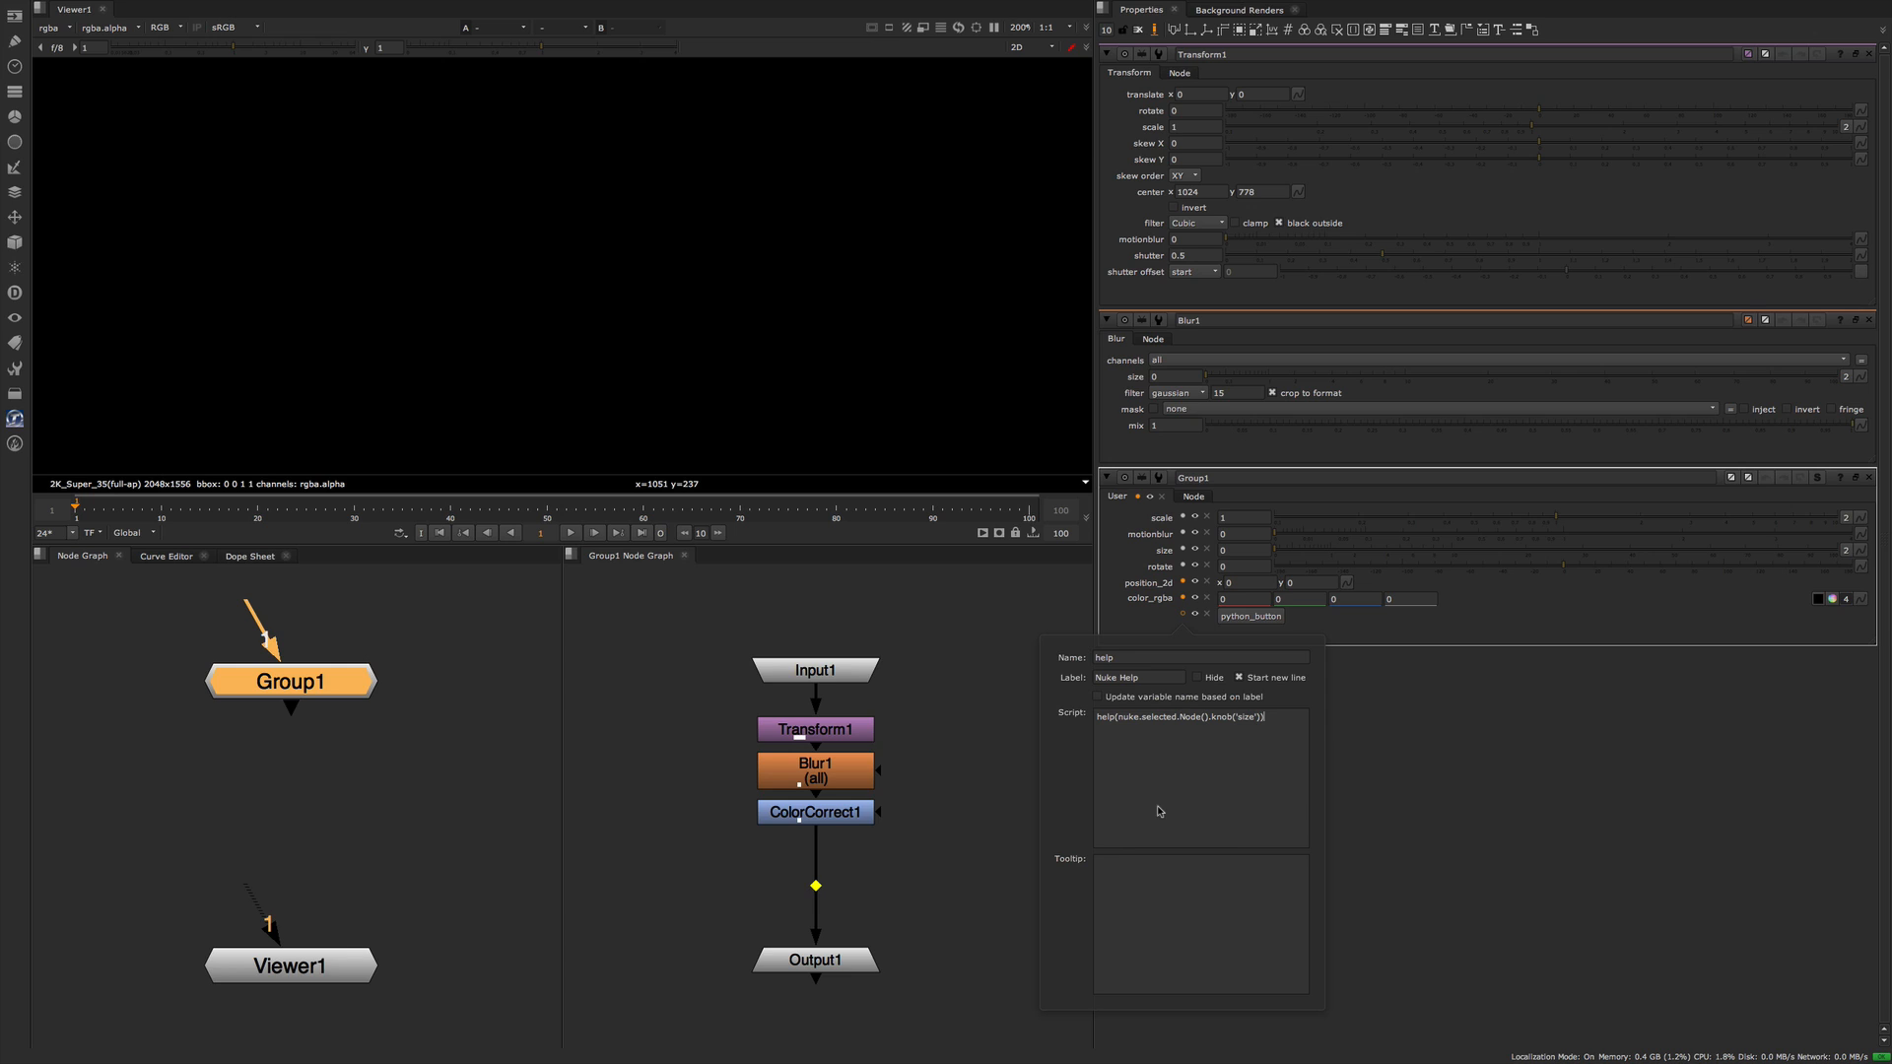
click(1372, 765)
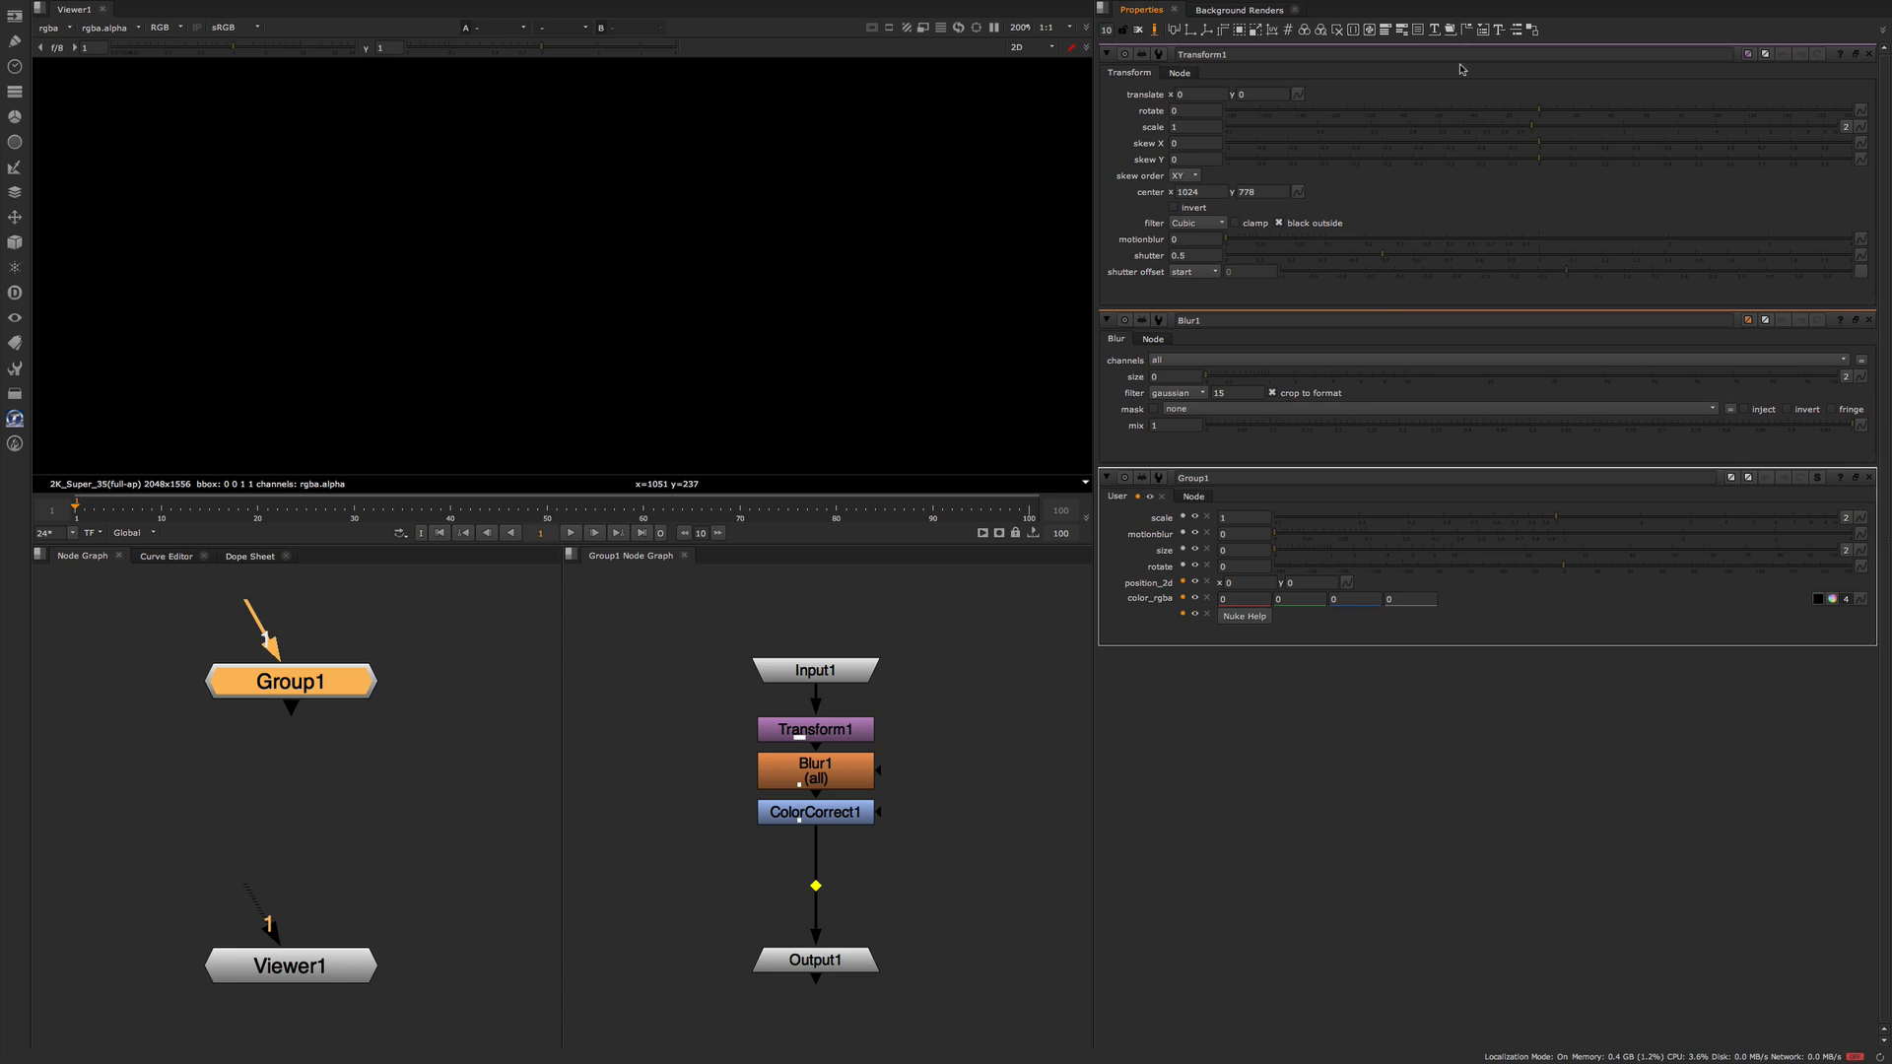
- Insert a tab between Group1's size and rotate knobs, and add a second tab beside it
drag(1468, 36, 1428, 67)
drag(1348, 212, 1310, 563)
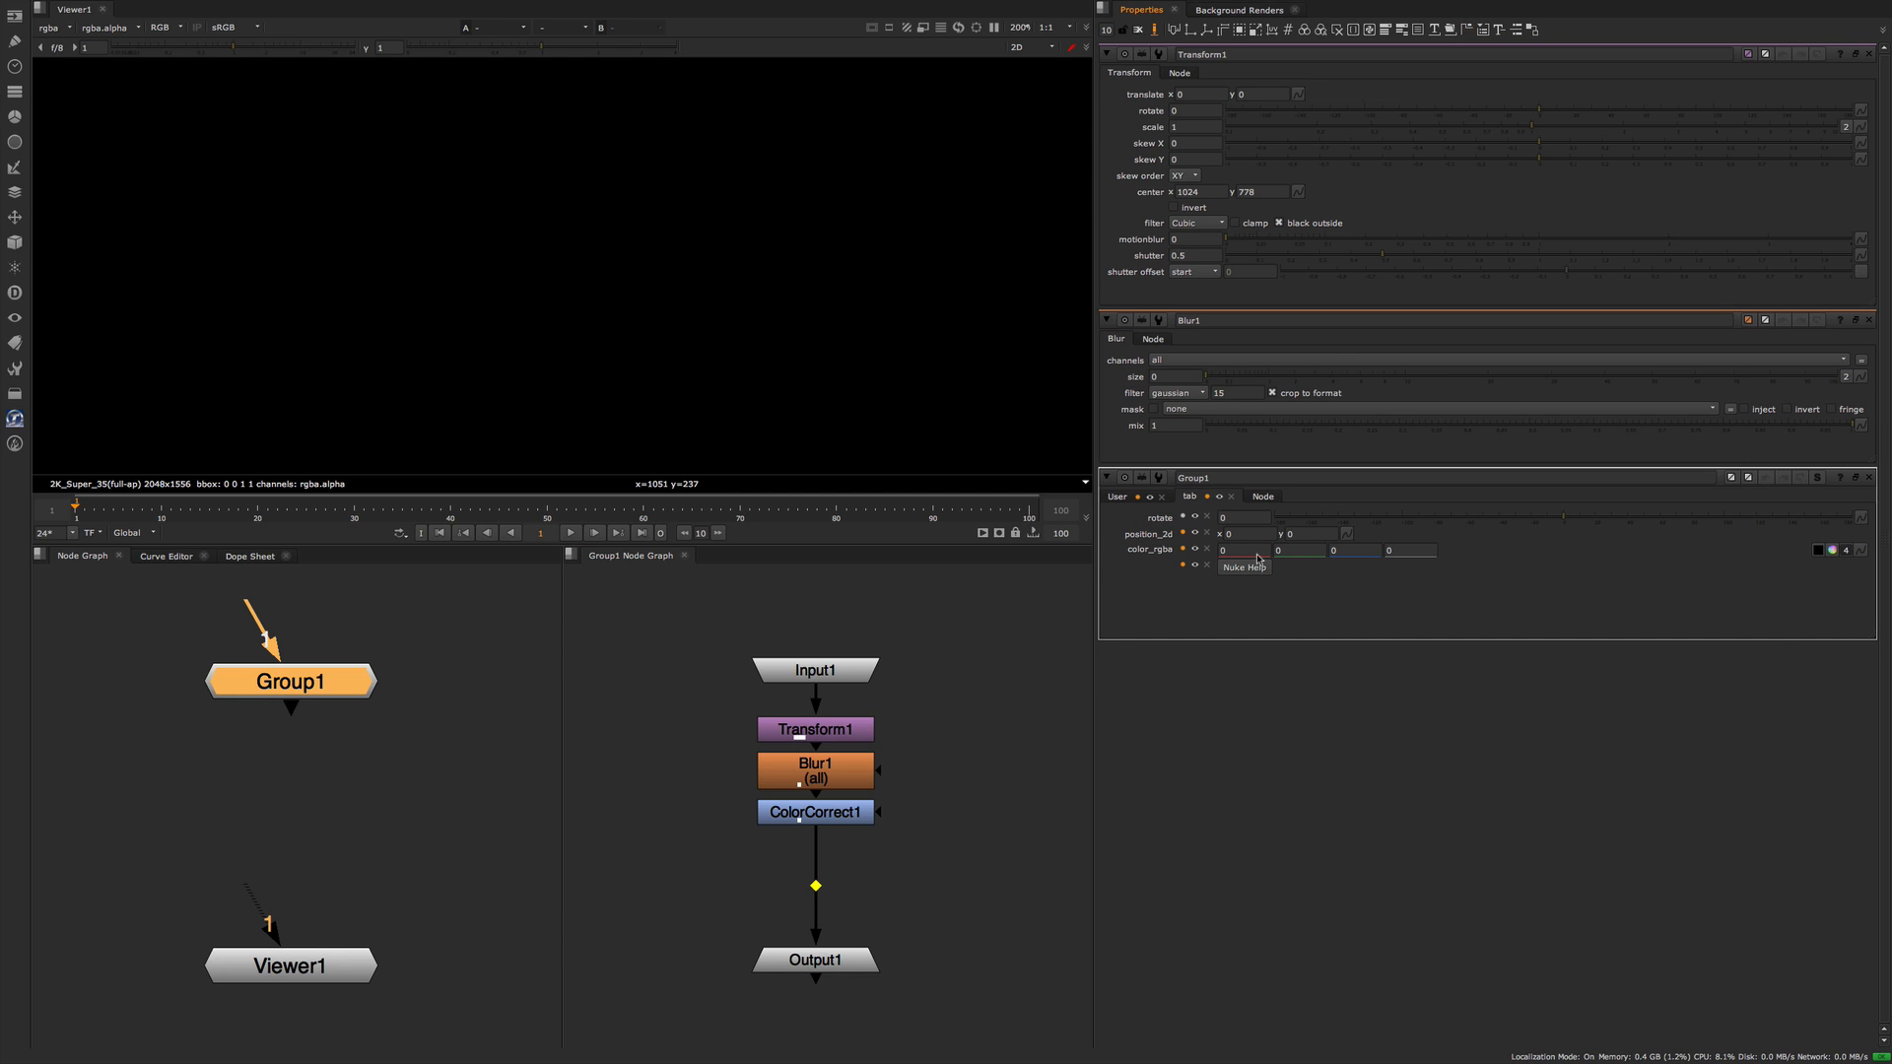
drag(1466, 29, 1187, 503)
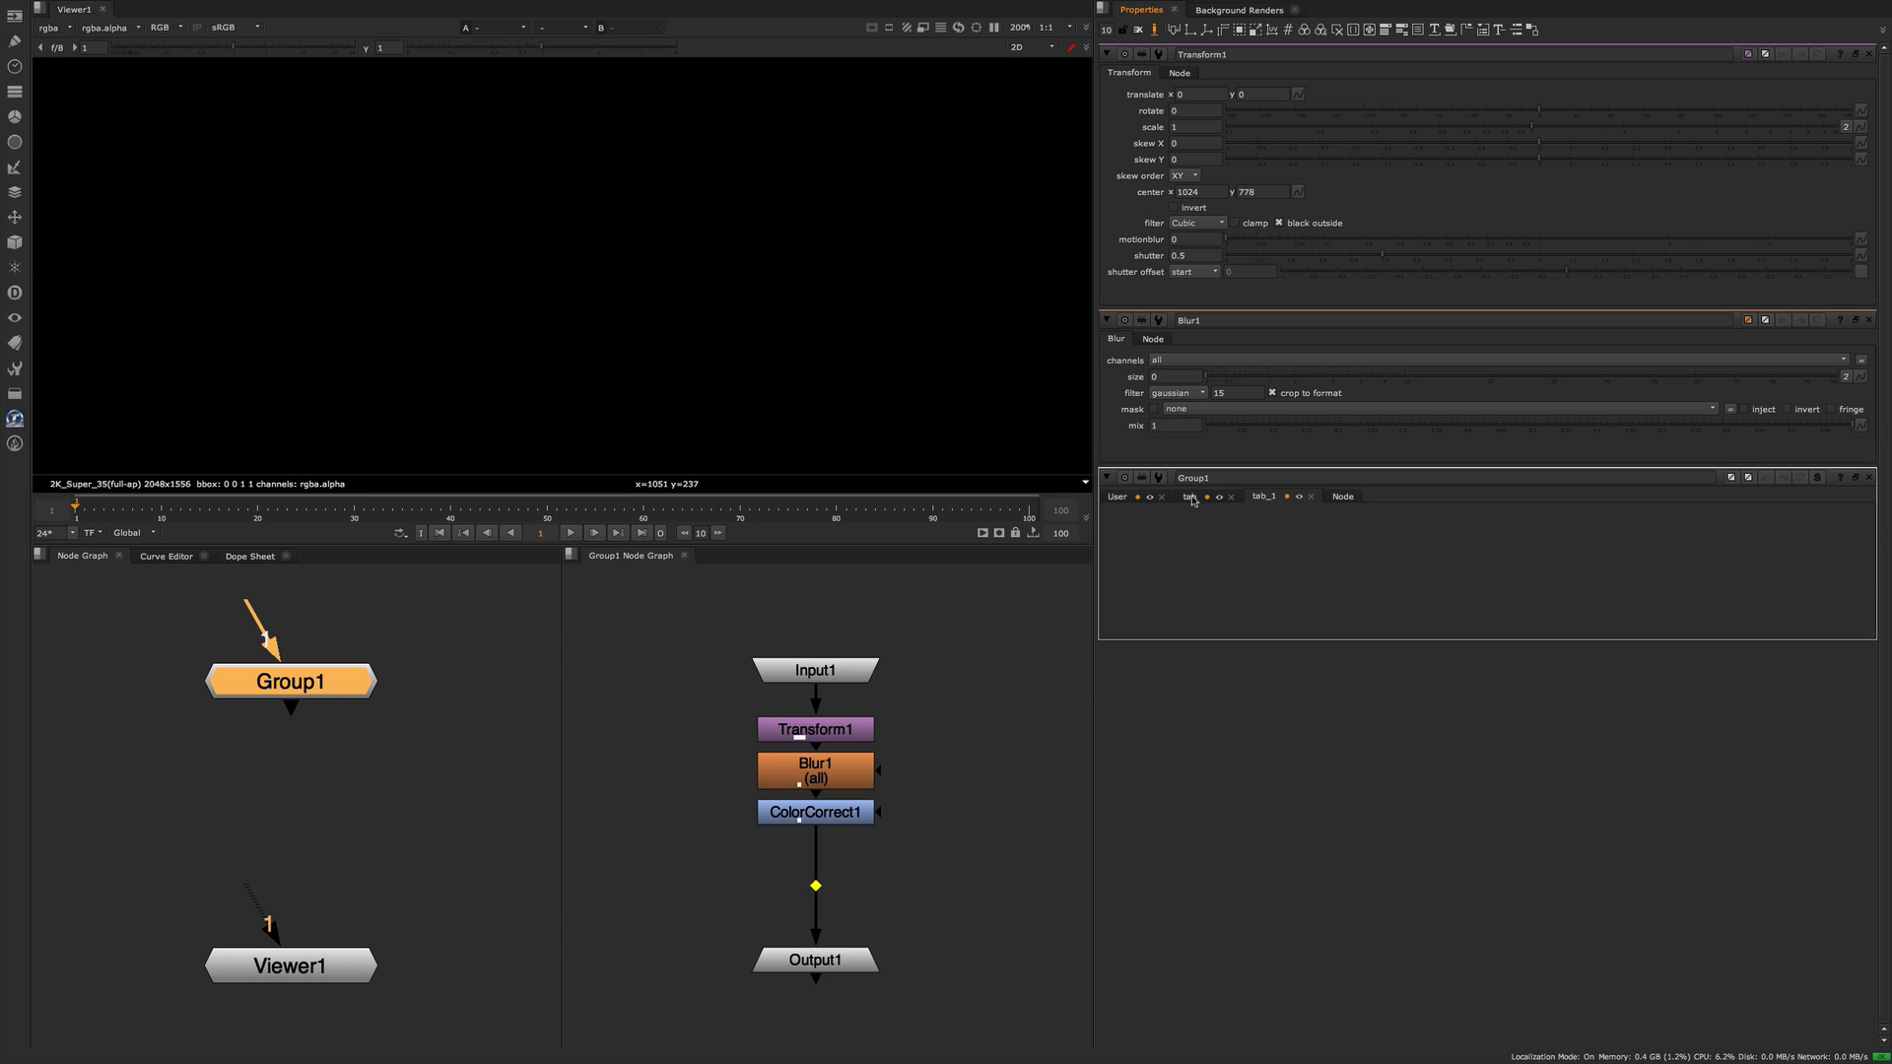
- Delete Group1's User tab and the first added tab together with their knobs, keeping only tab_1
click(1191, 497)
mouse_move(1165, 535)
mouse_down()
mouse_move(1146, 498)
mouse_move(1148, 532)
mouse_up()
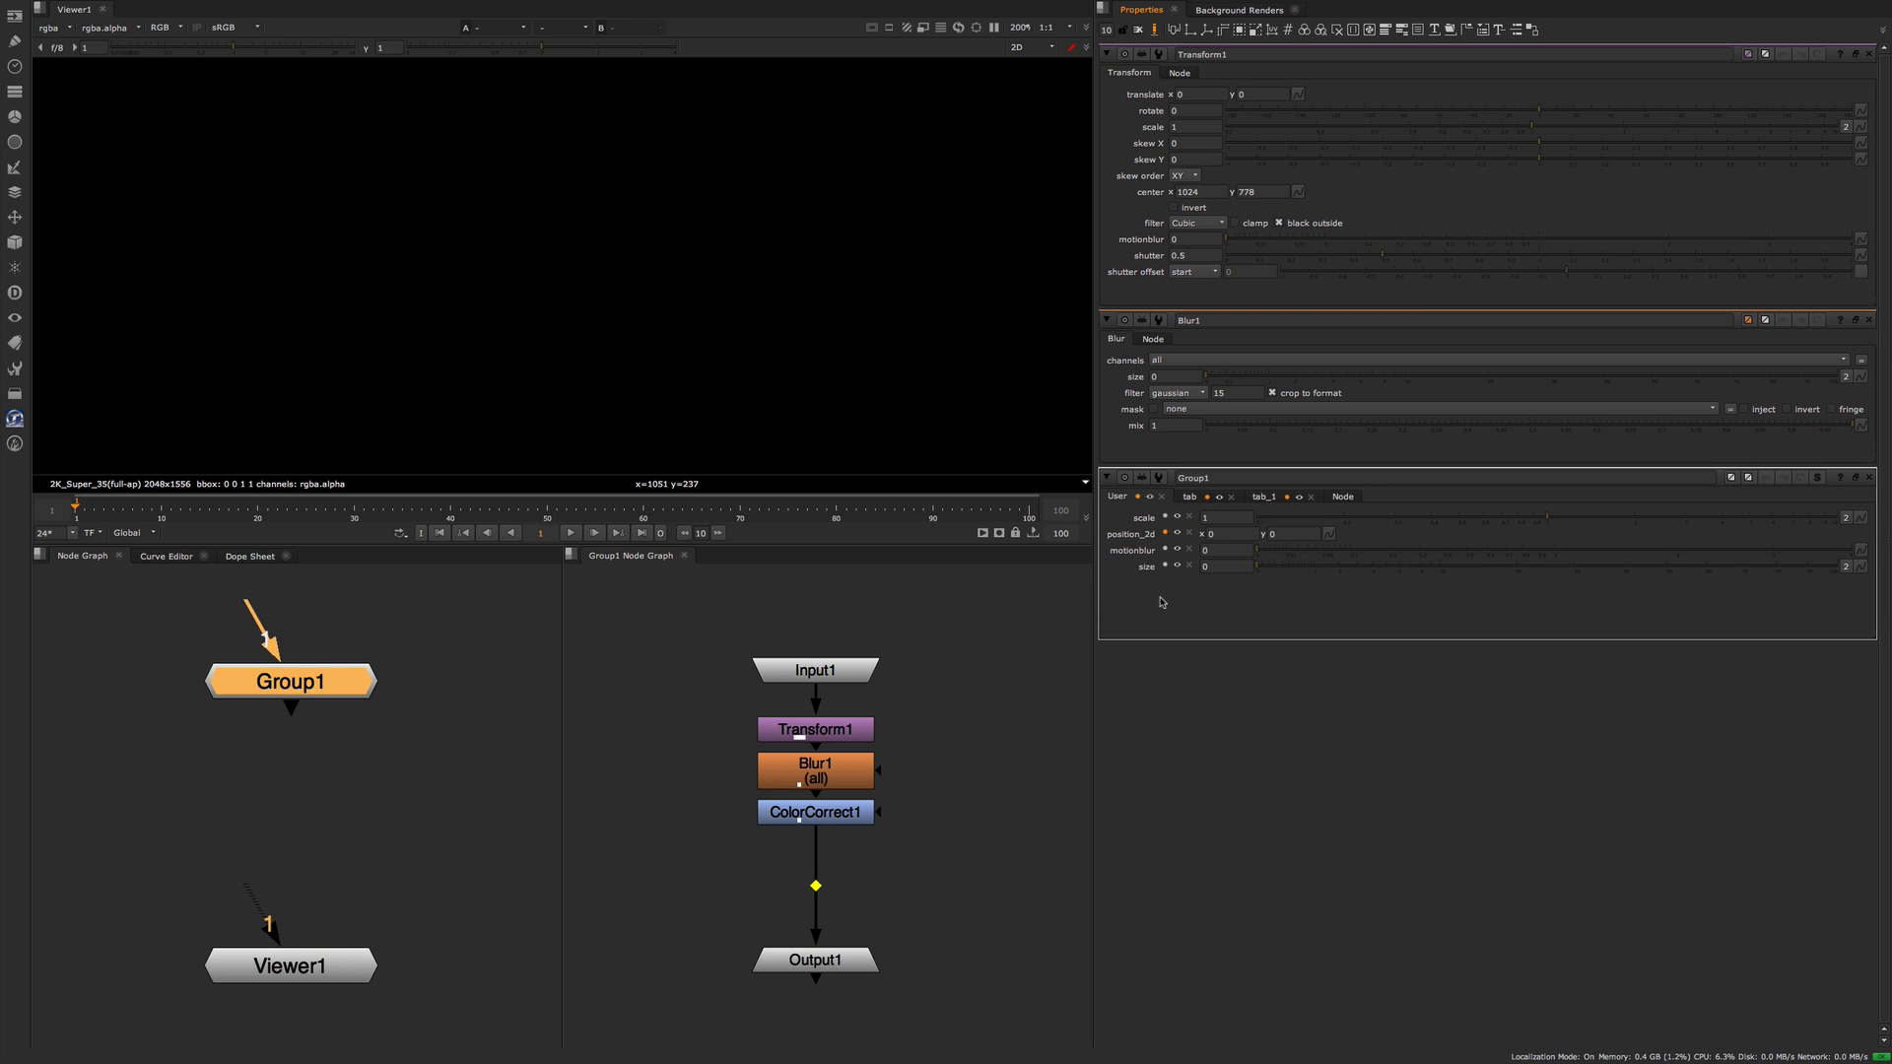
click(1163, 498)
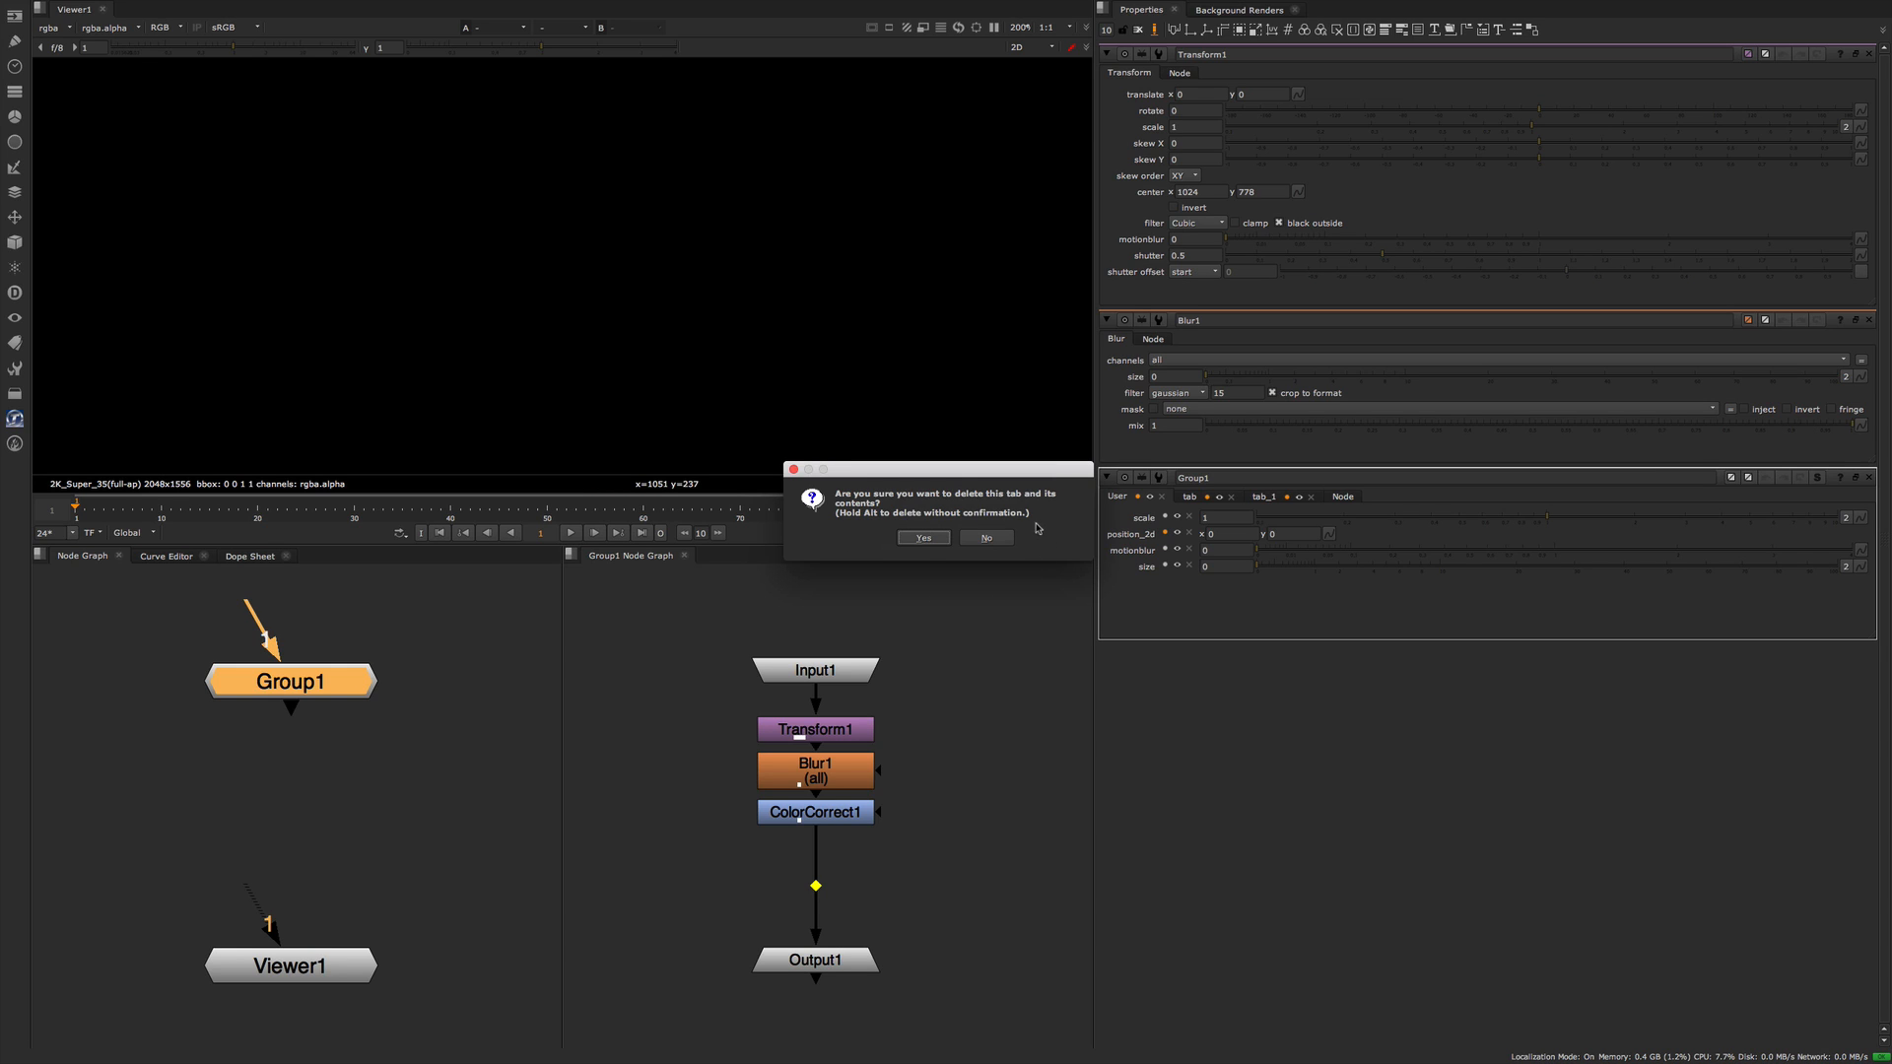
click(924, 538)
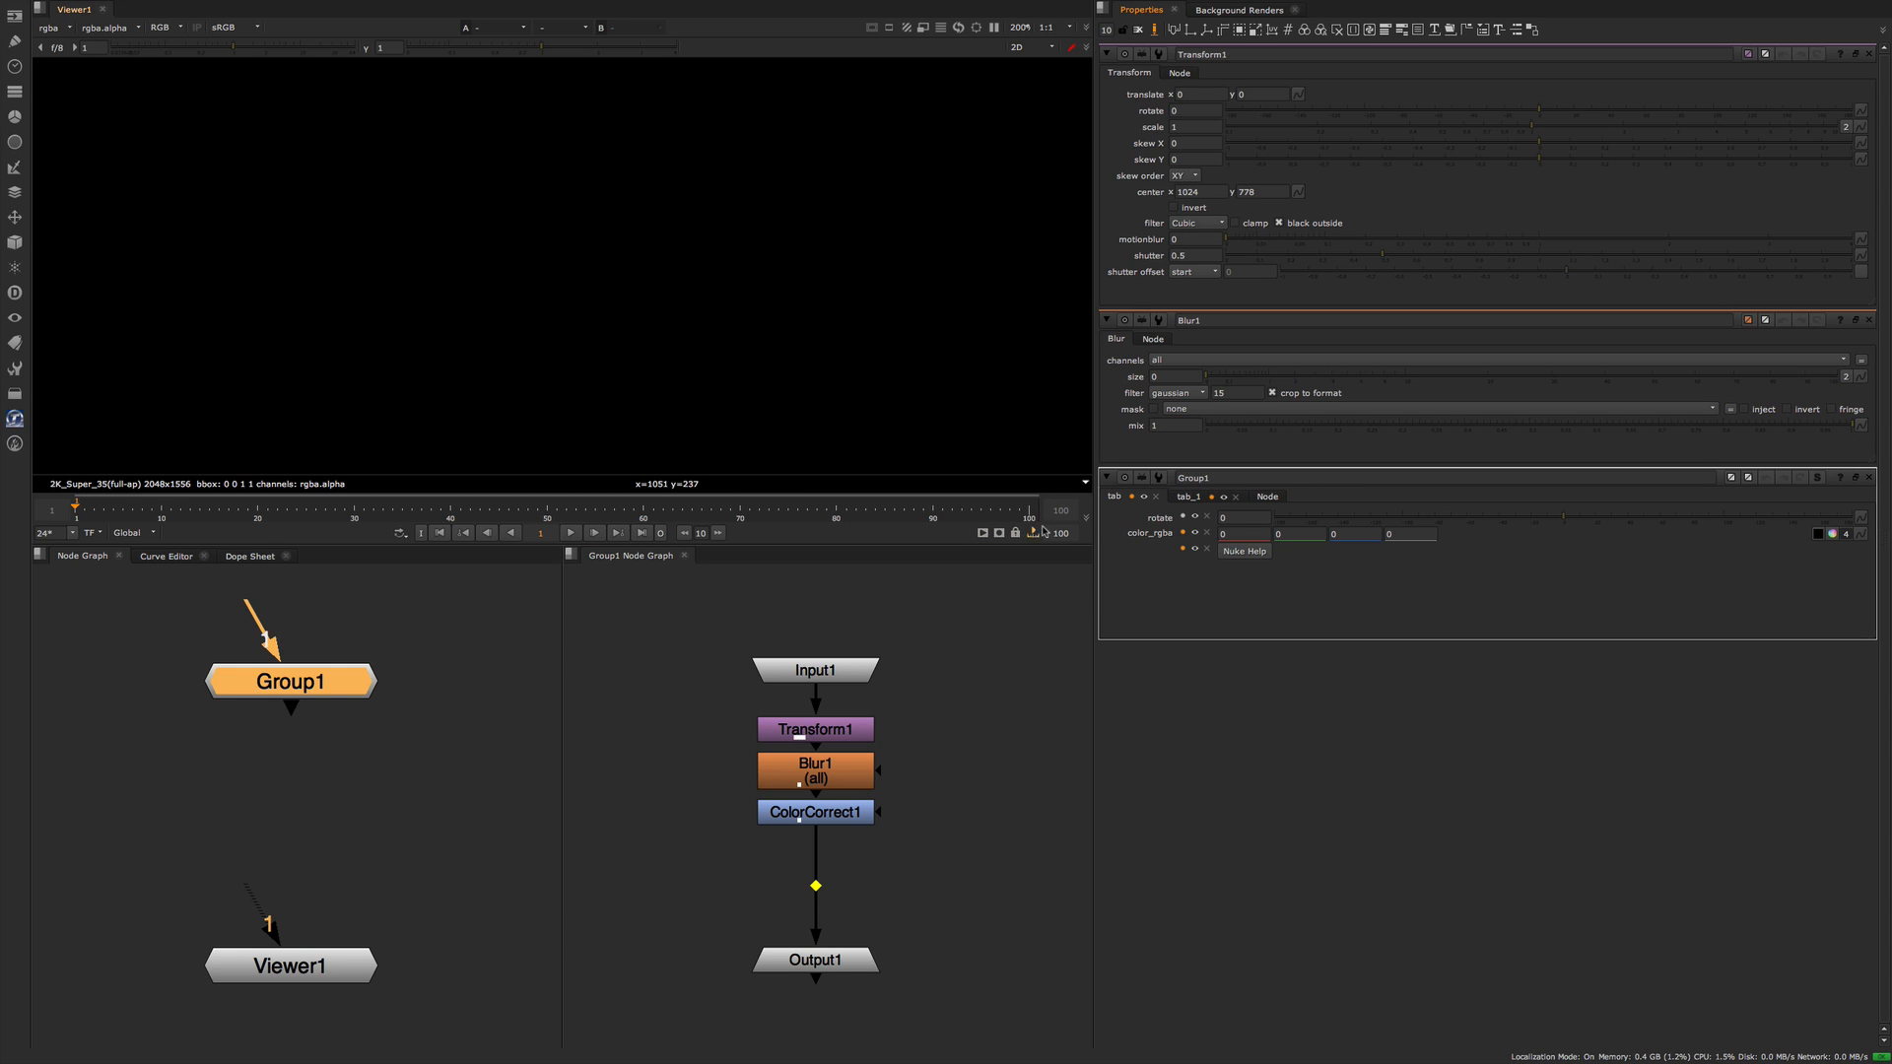
click(1156, 497)
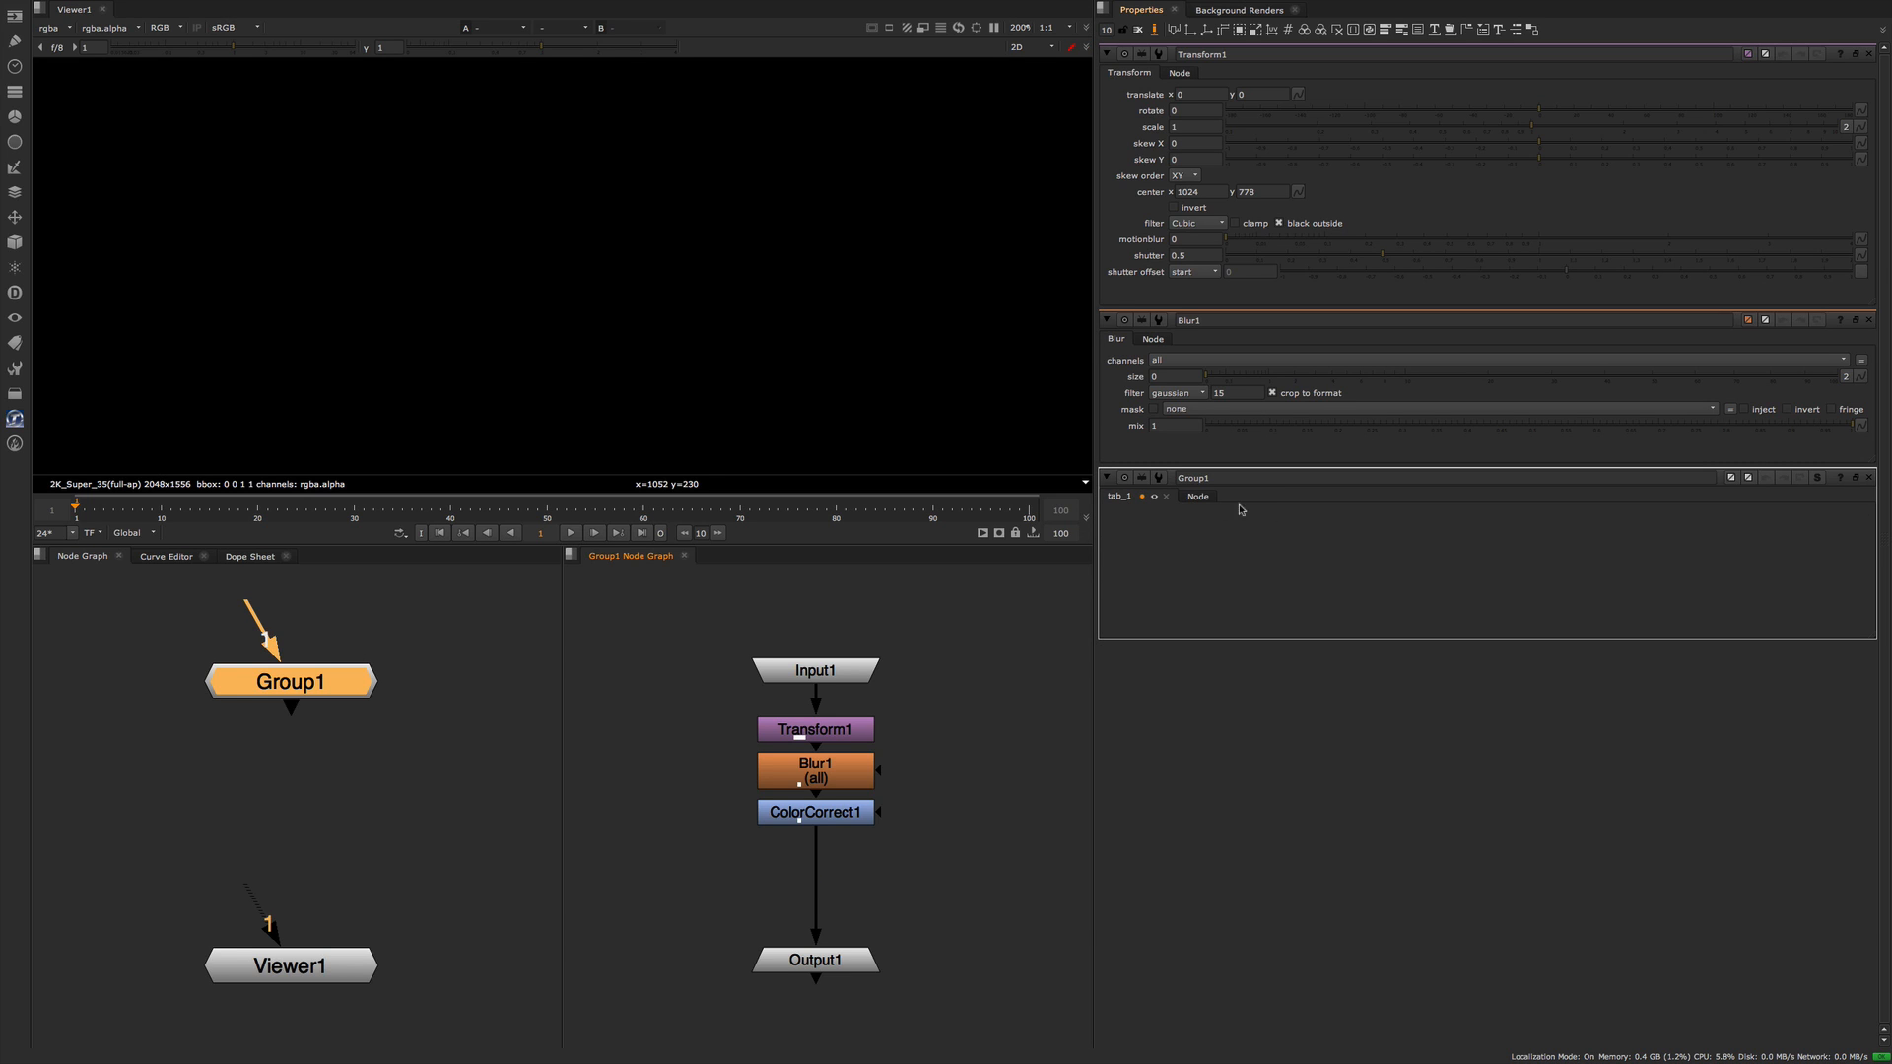
- Float the Group1, Blur1 and Transform1 properties and the user knob toolbar as separate windows
click(1857, 477)
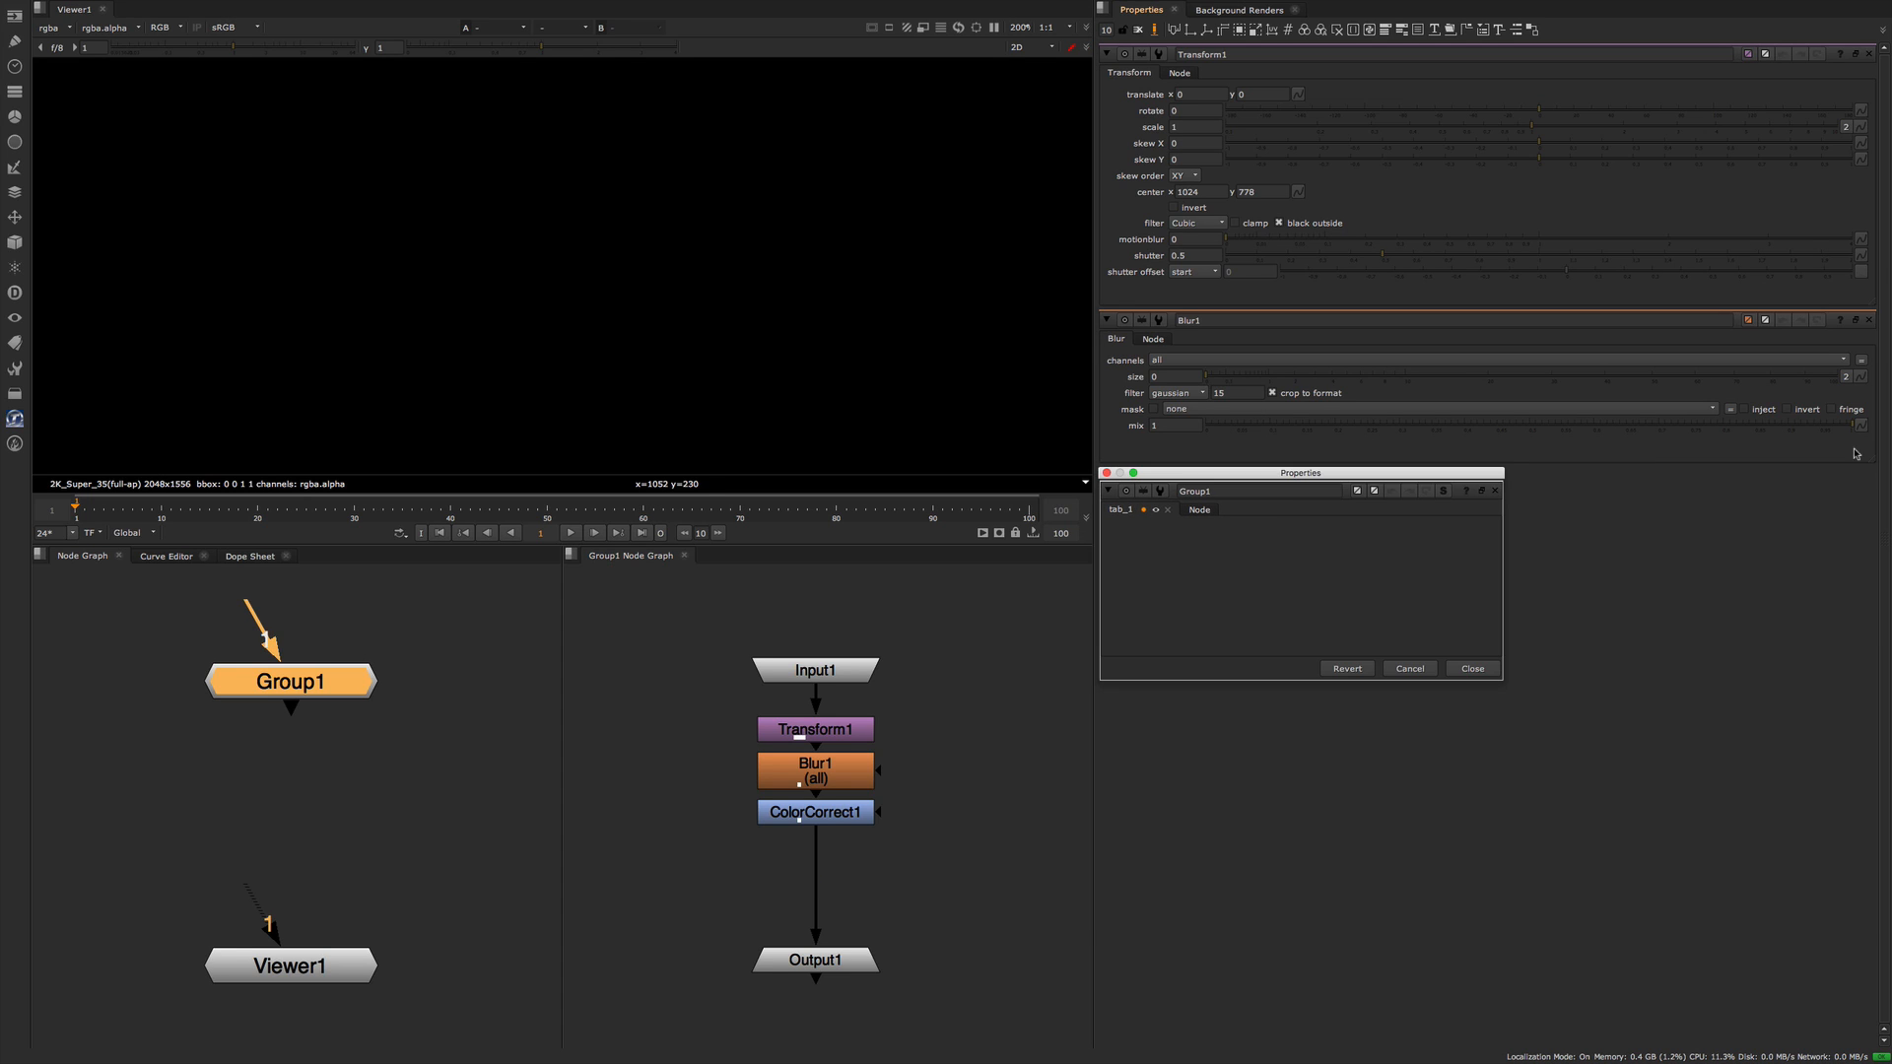
click(1855, 320)
click(1857, 53)
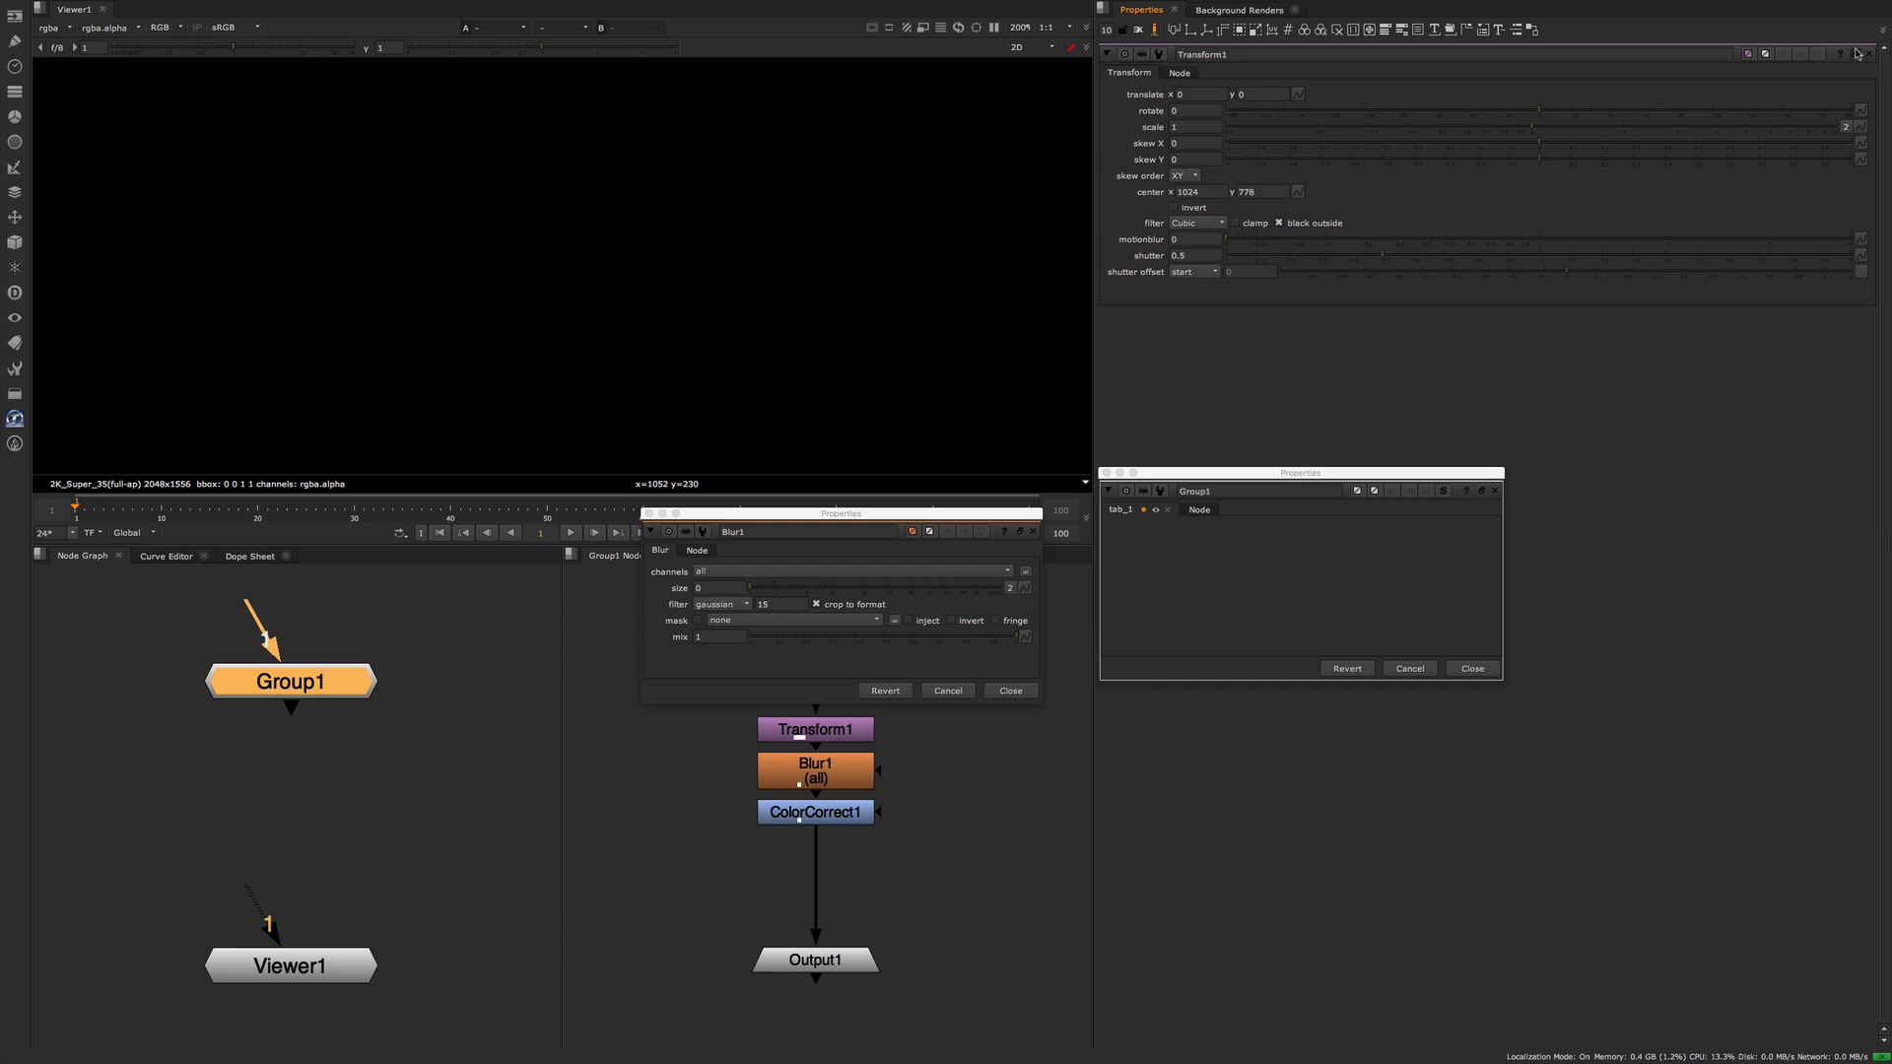
drag(1155, 48, 1025, 206)
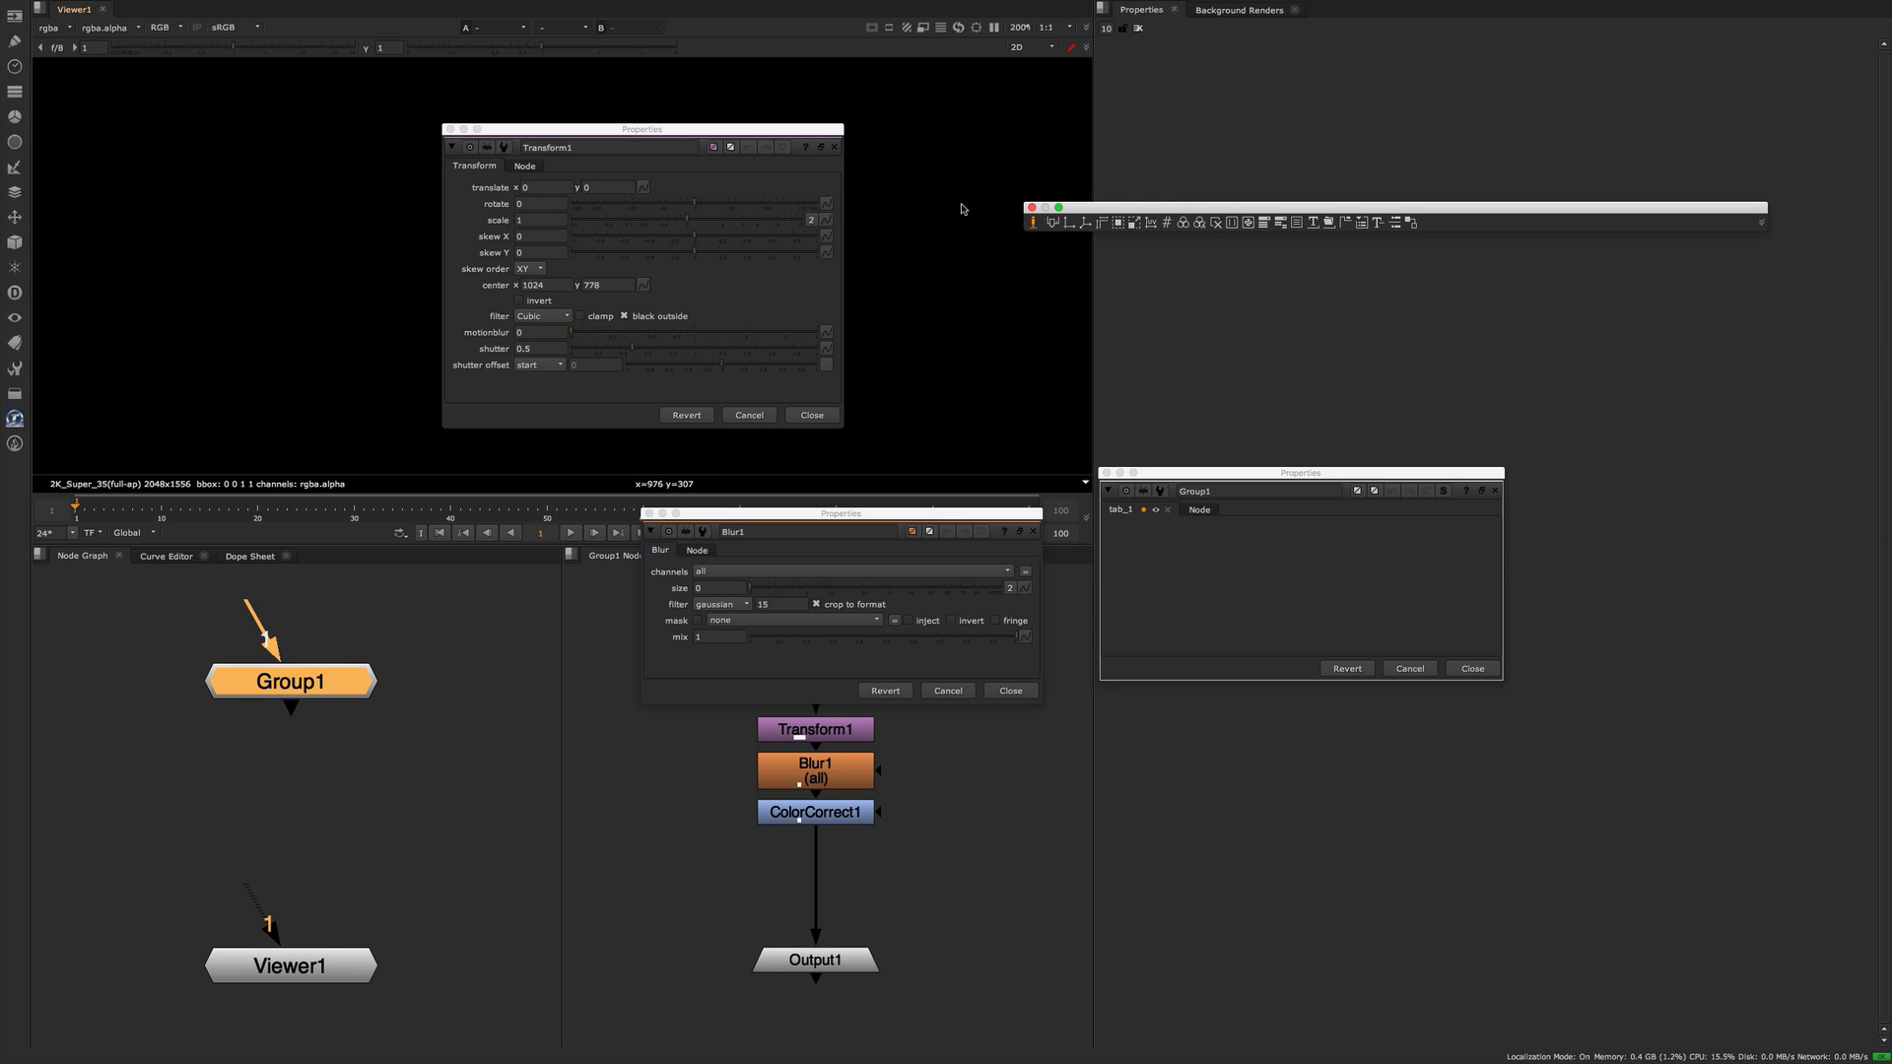
- Add Transform1's translate, rotate and scale, Blur1's size and a new RGBA color knob to Group1's tab_1
drag(457, 185, 1120, 543)
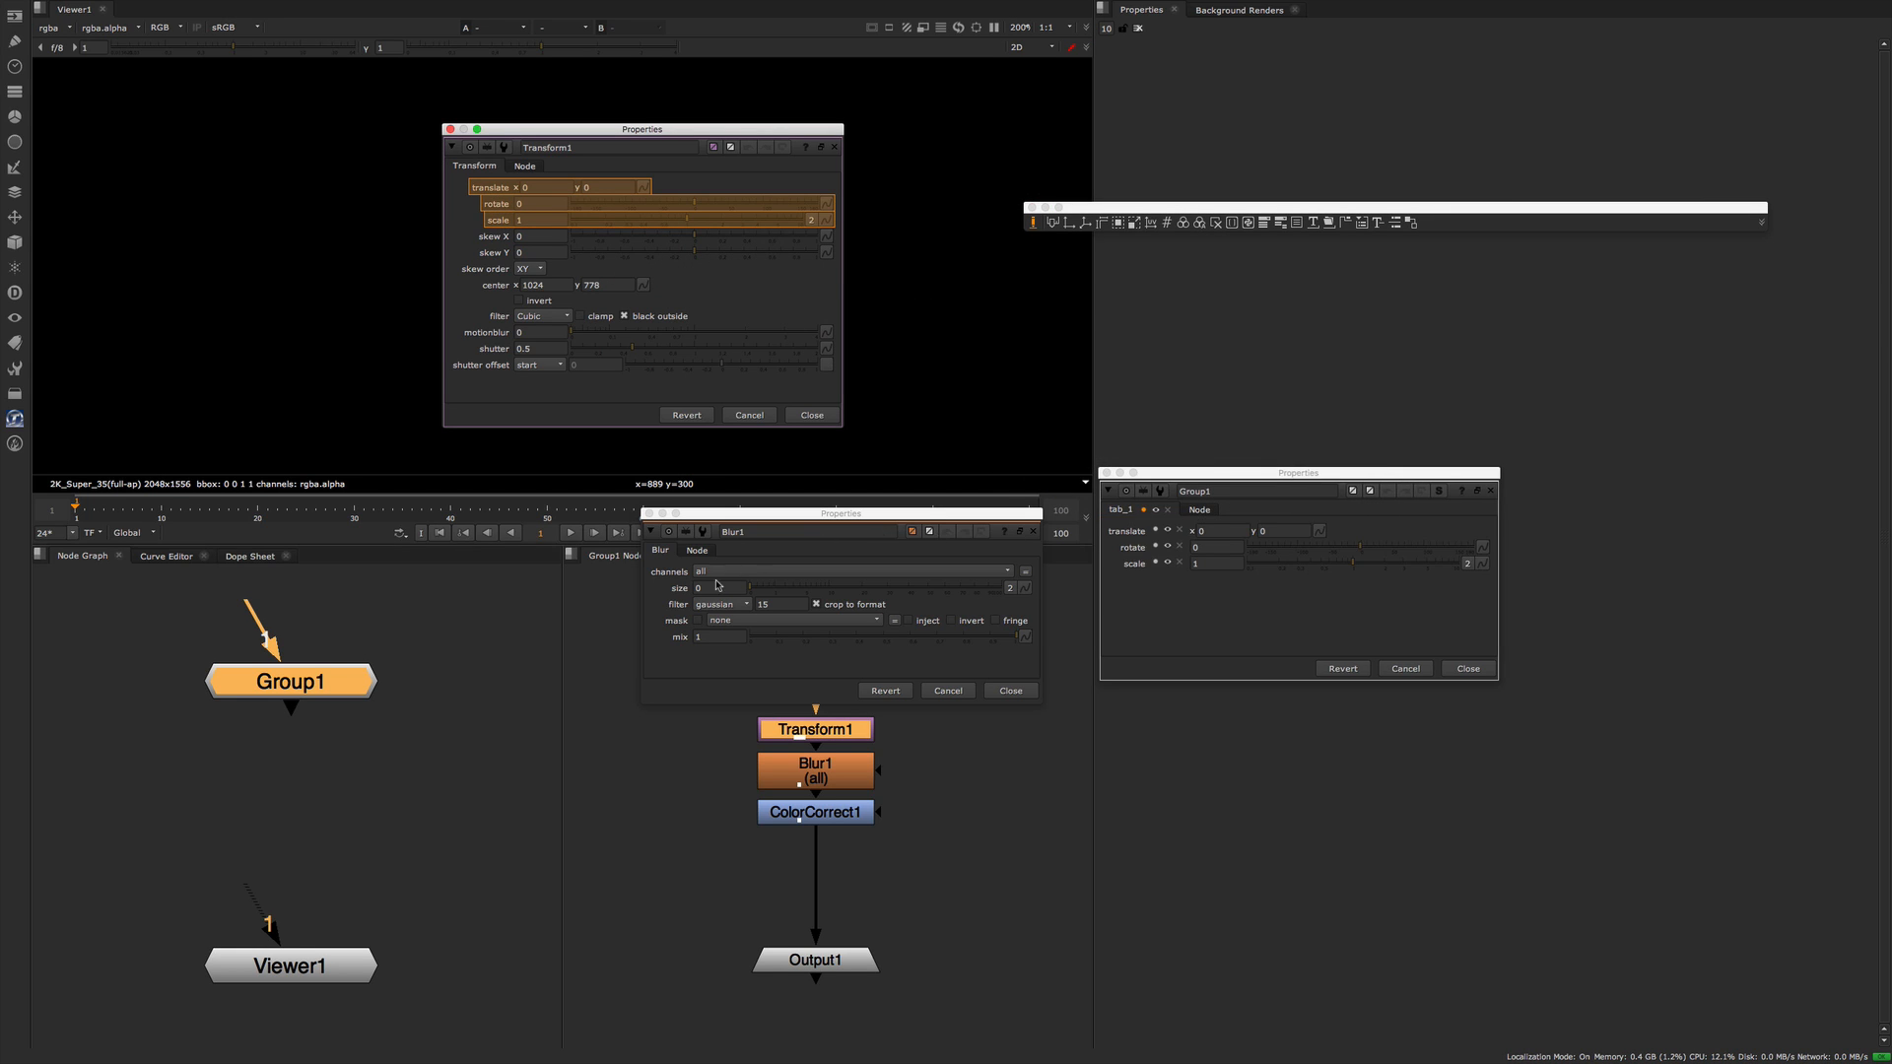
click(679, 587)
drag(679, 587, 1168, 584)
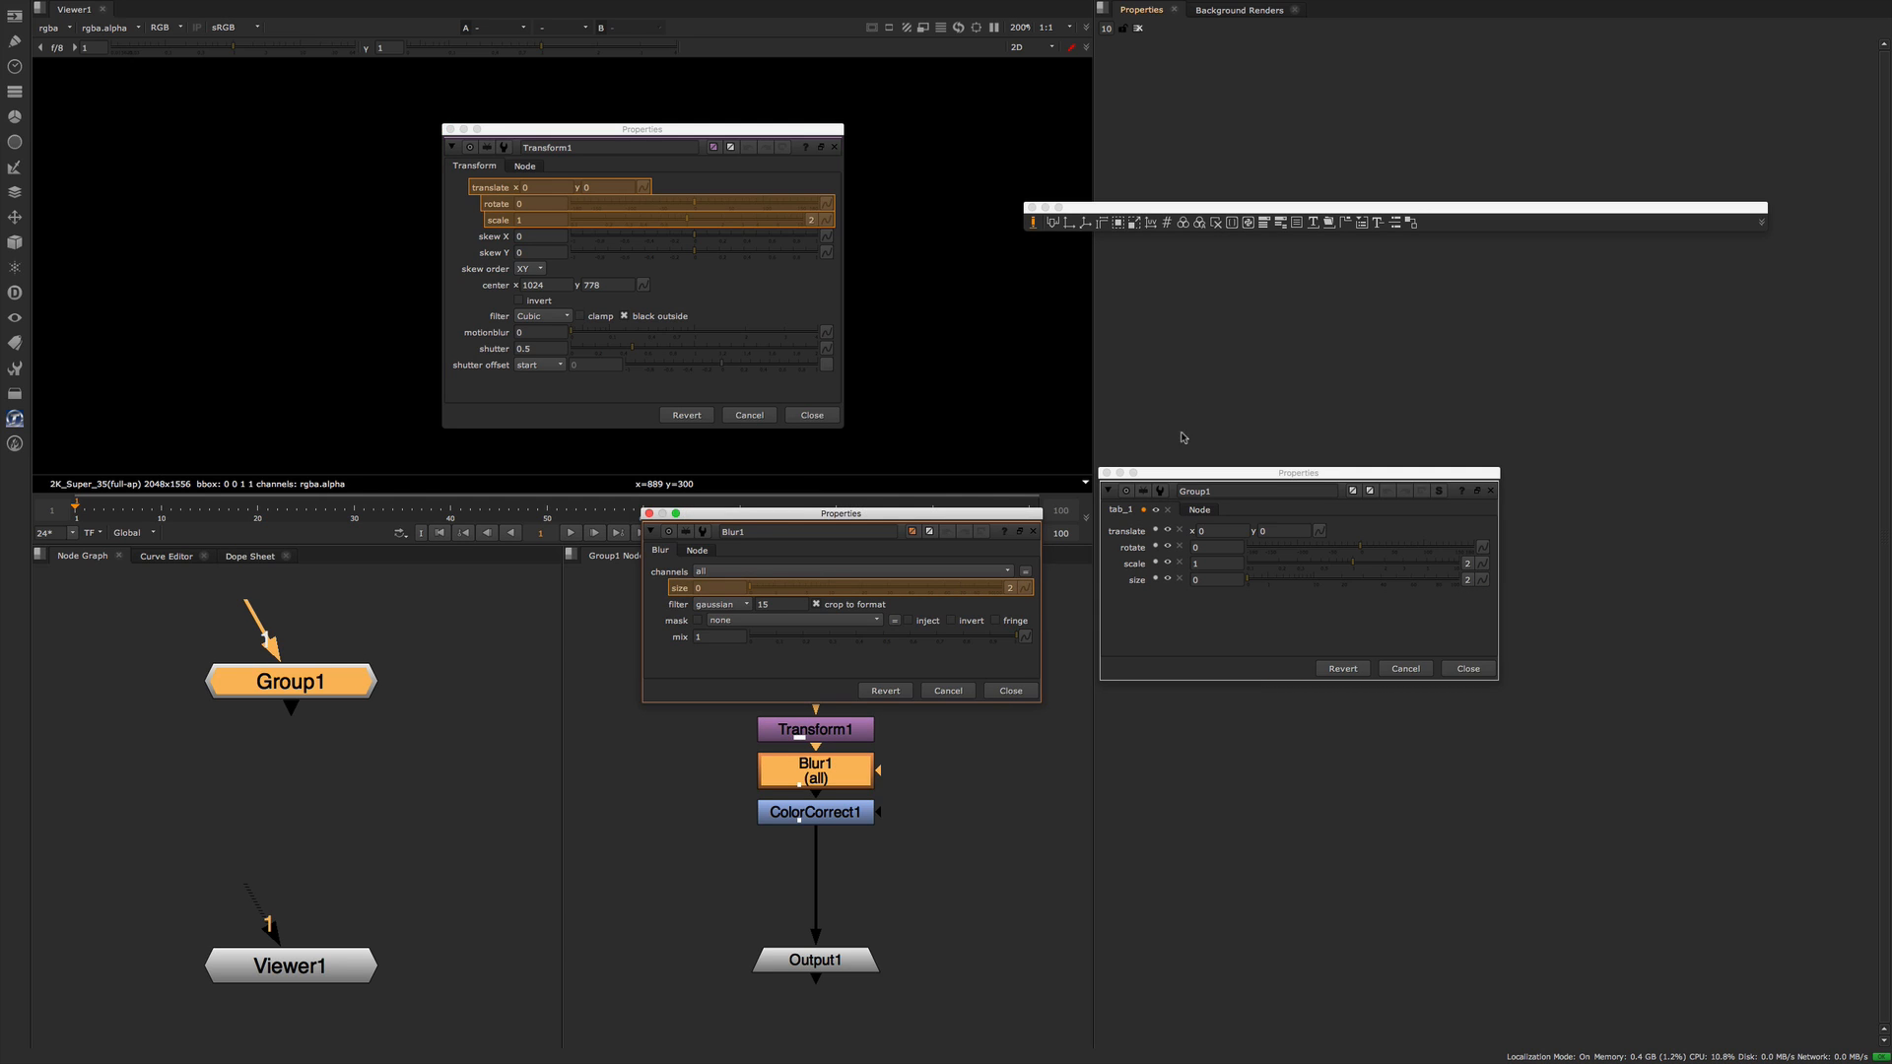
drag(1199, 223, 1167, 591)
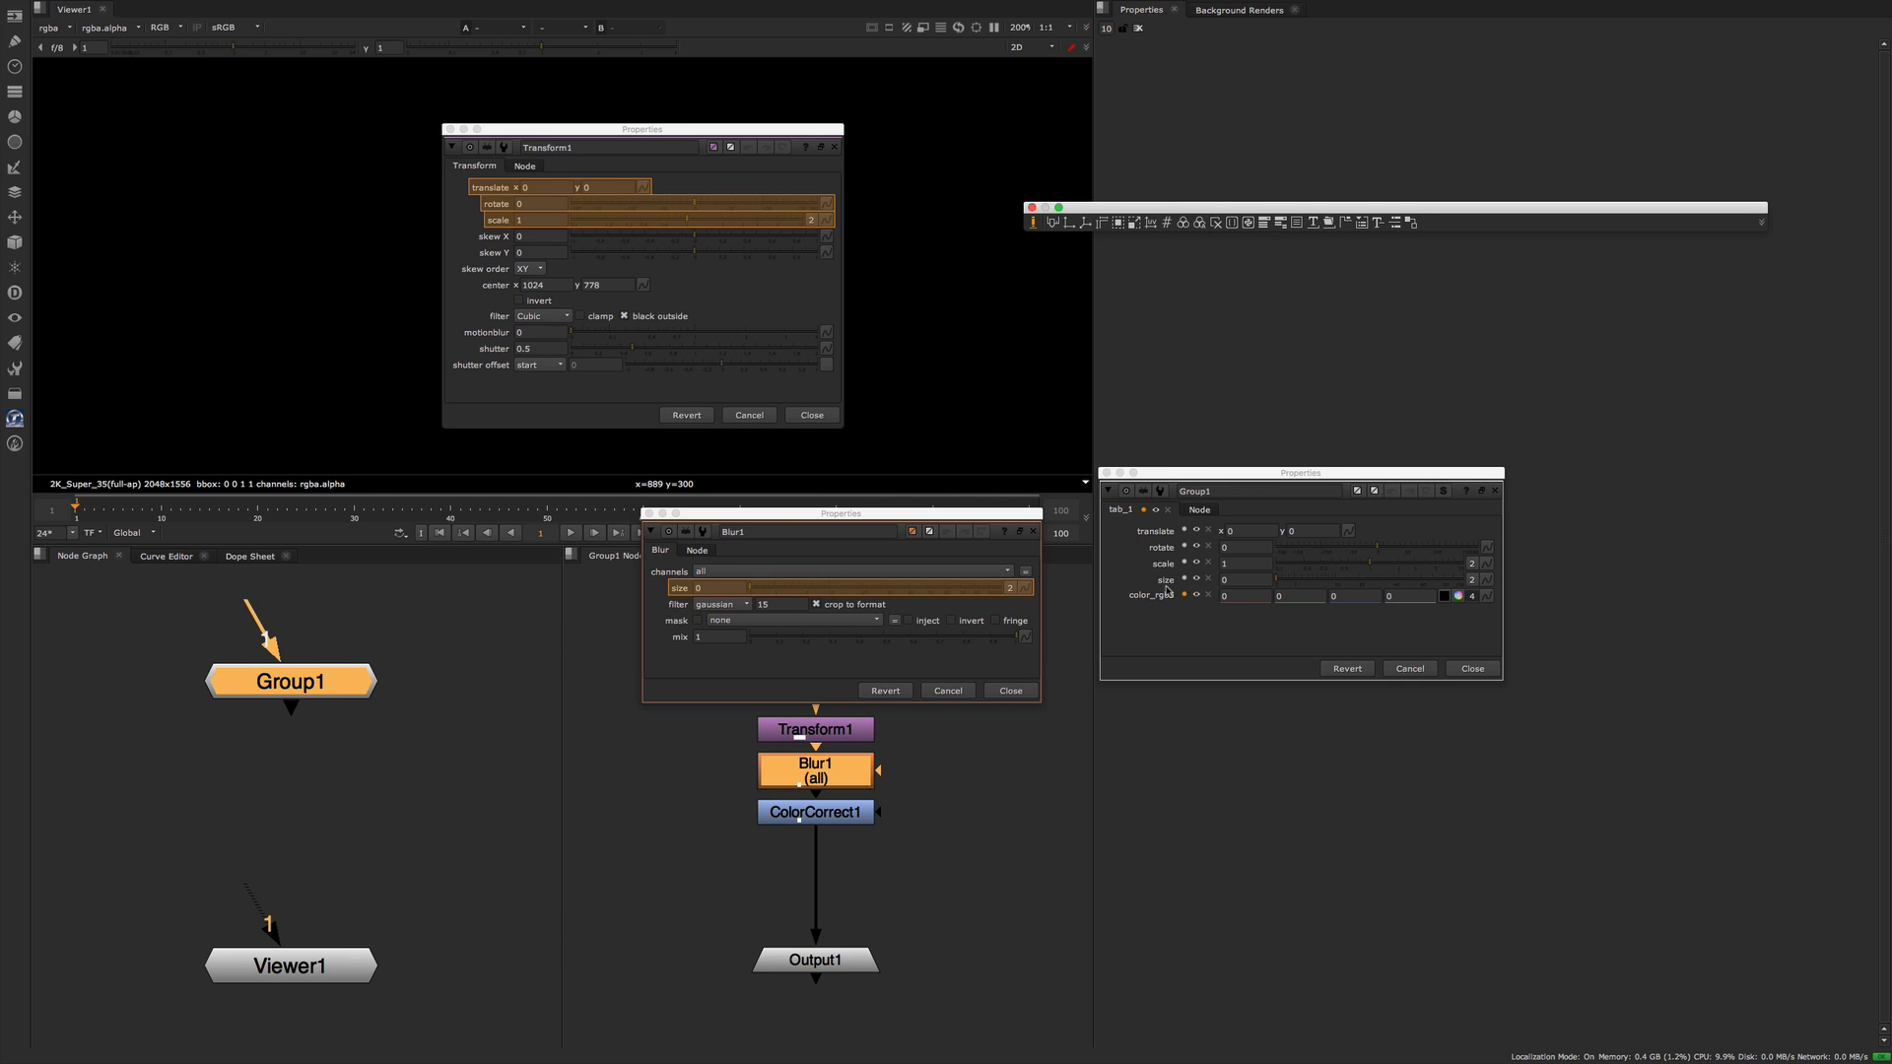
- Look through the available windows for the User Knob Editor, and return the floating knob toolbar to the Properties pane
click(1103, 8)
mouse_move(1133, 143)
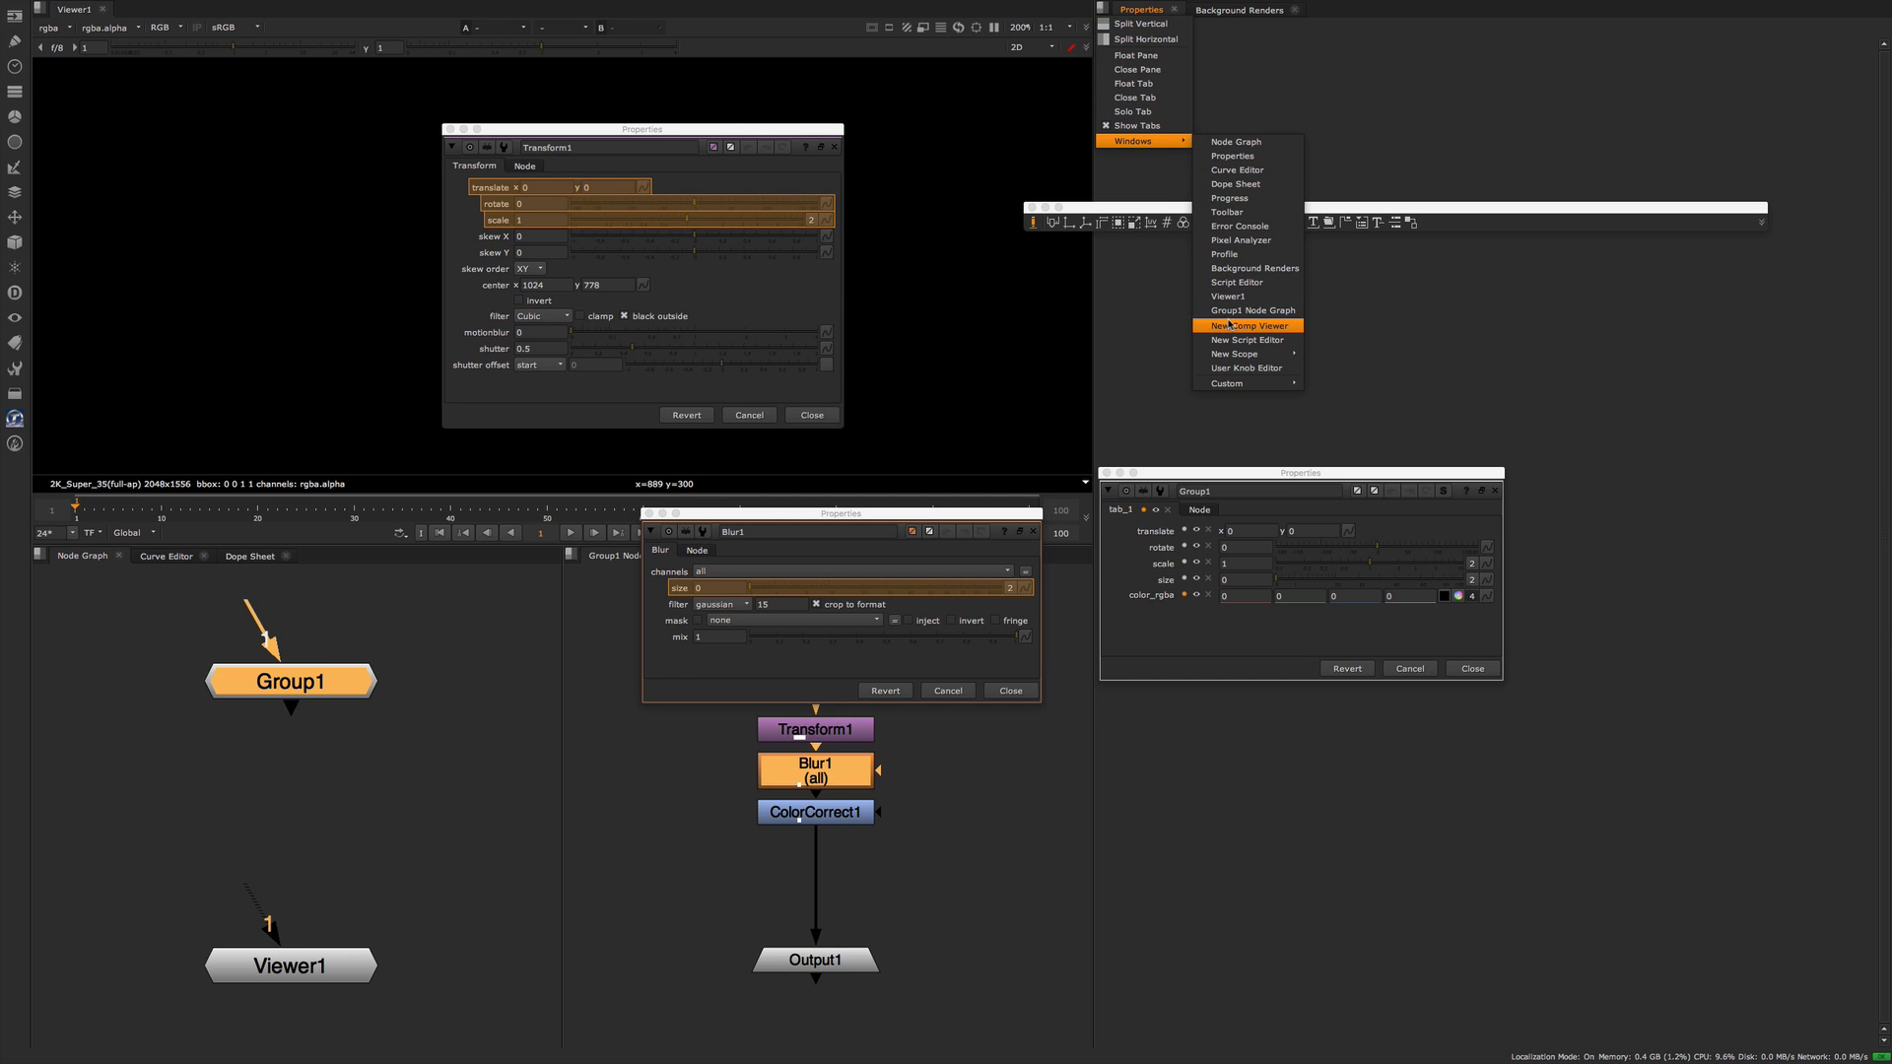
mouse_move(1232, 357)
click(1323, 359)
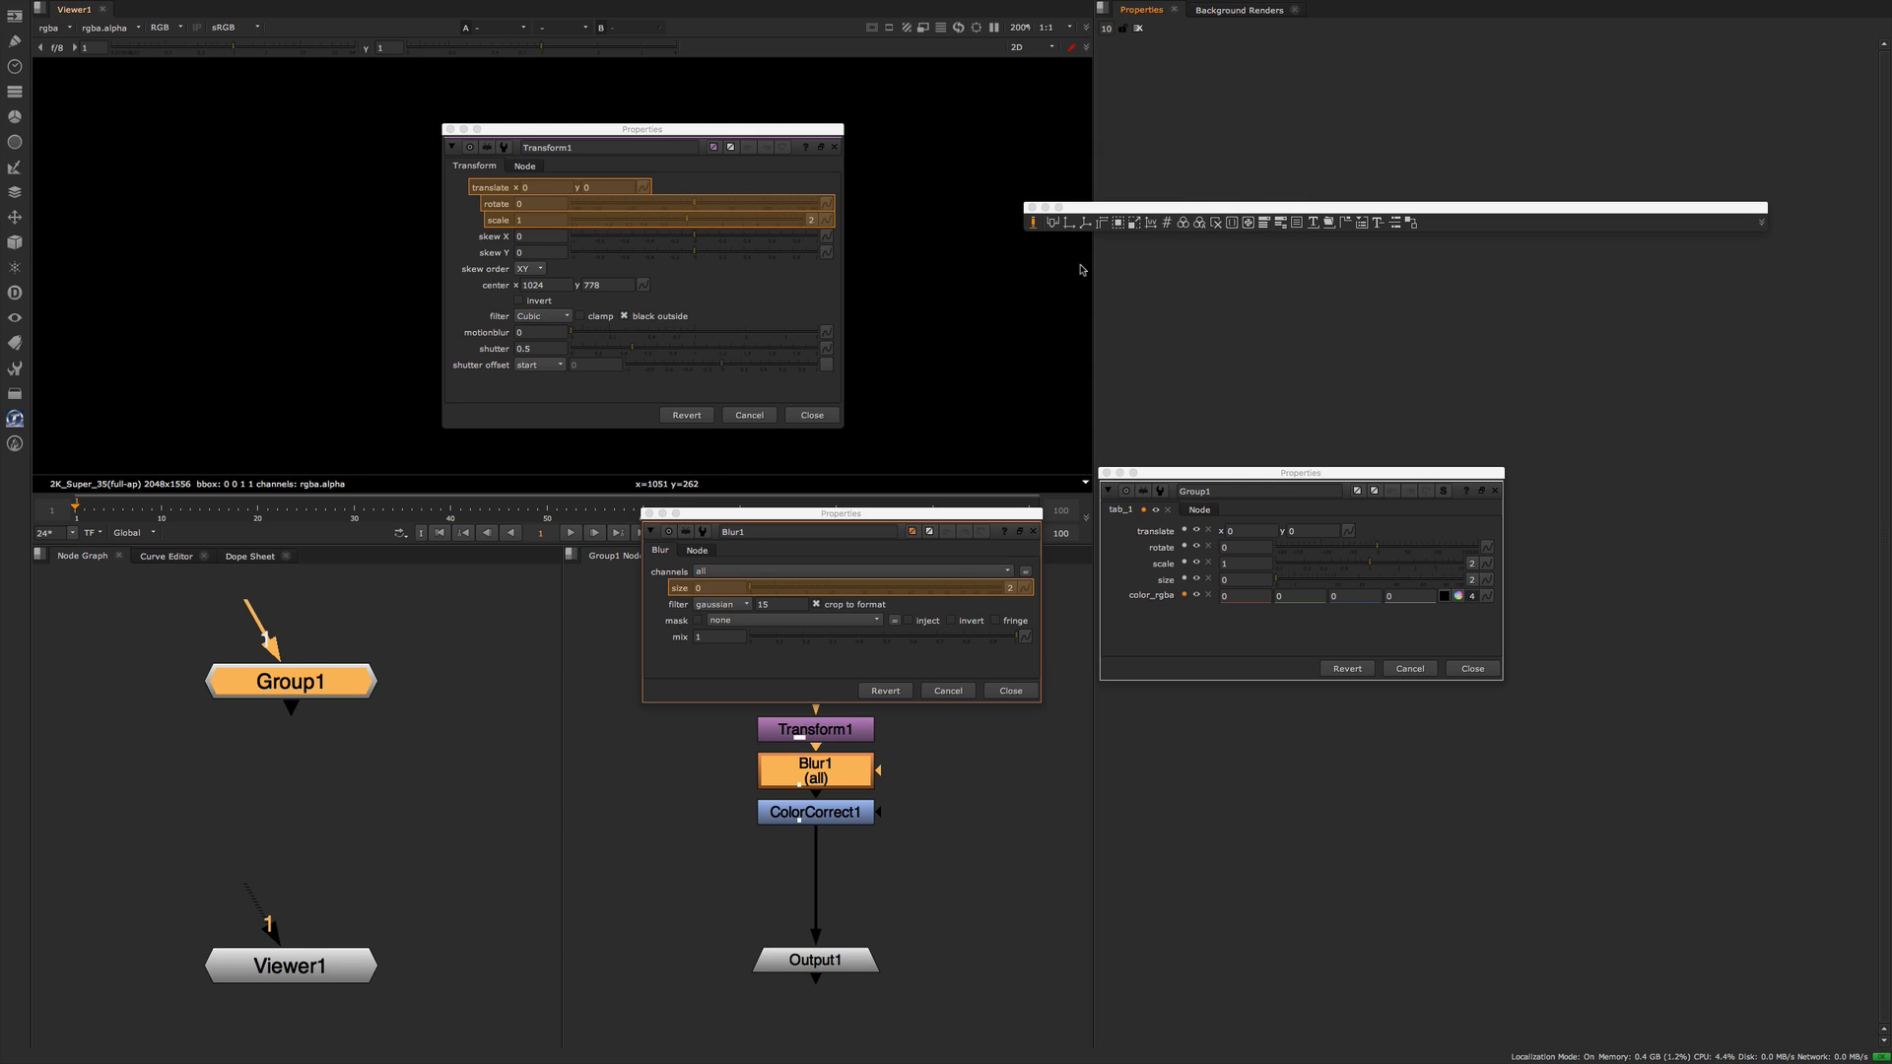
click(1031, 208)
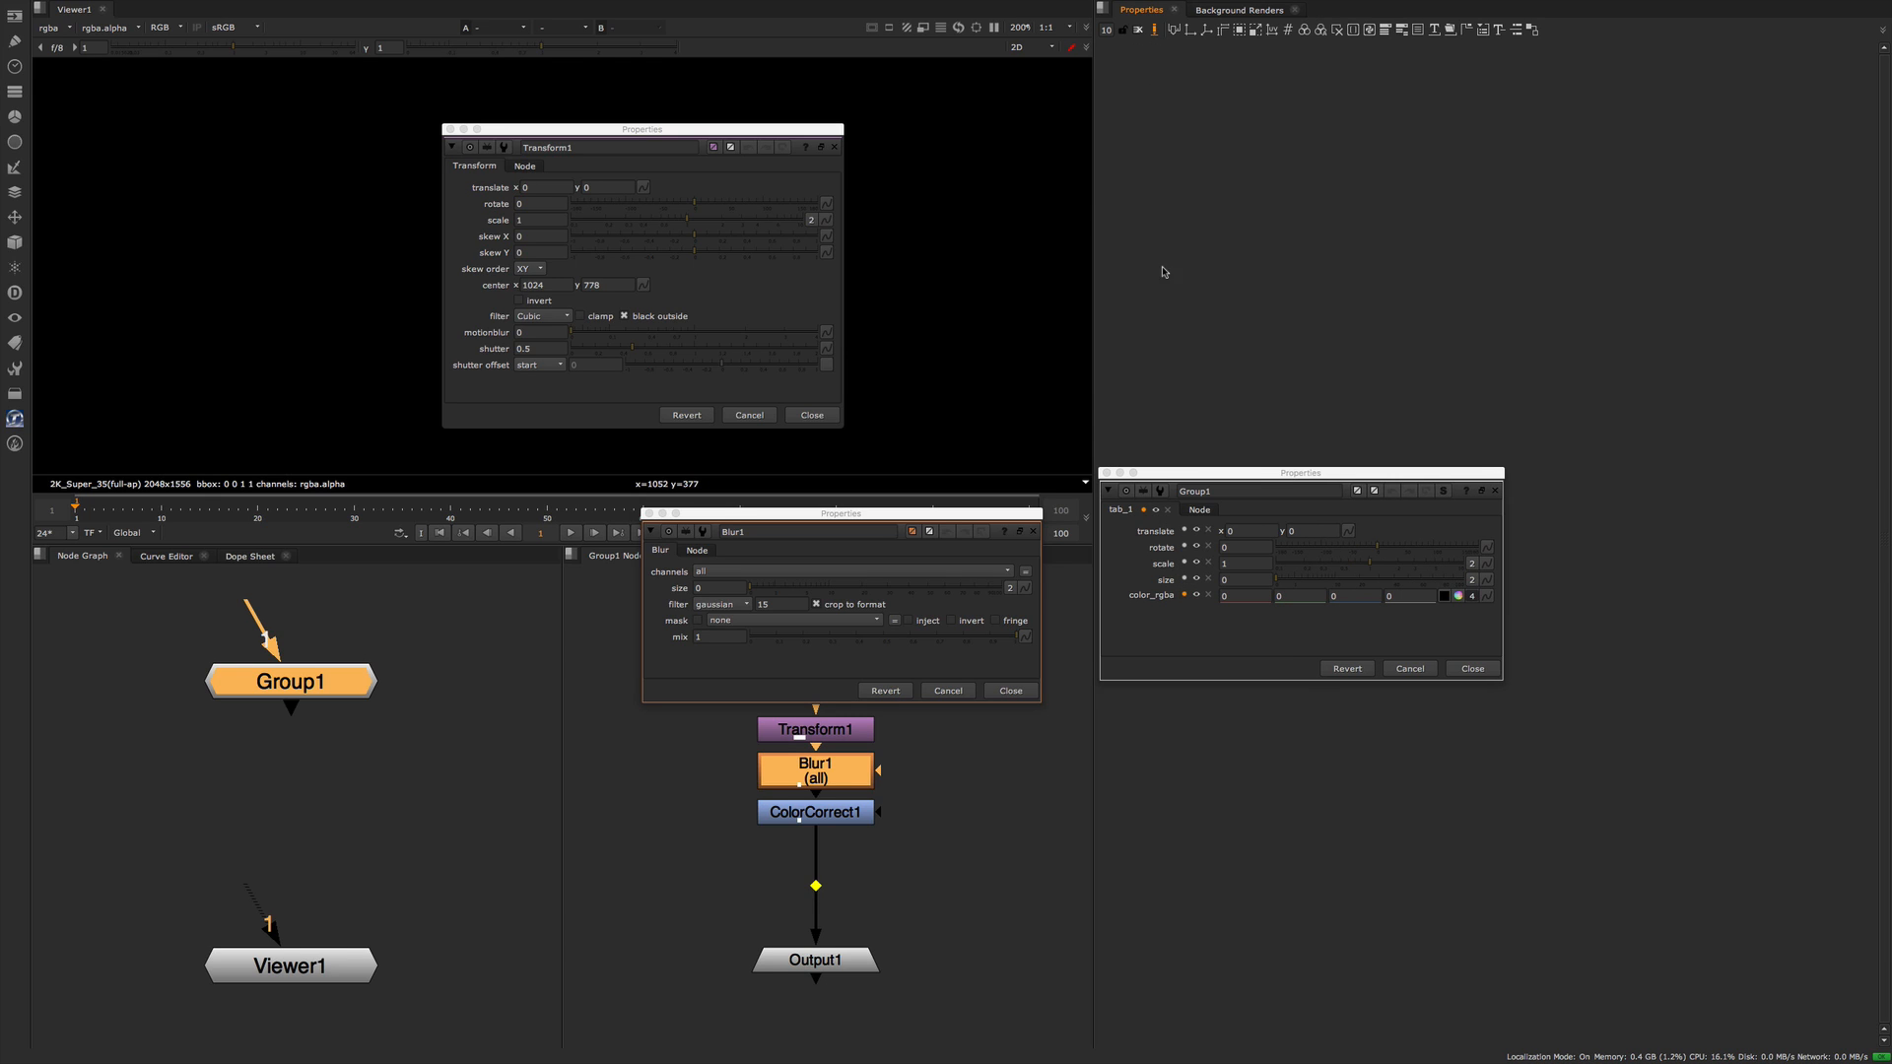
- Hide Group1's translate knob, and switch knob editing off and on to check the resulting interface
click(1197, 532)
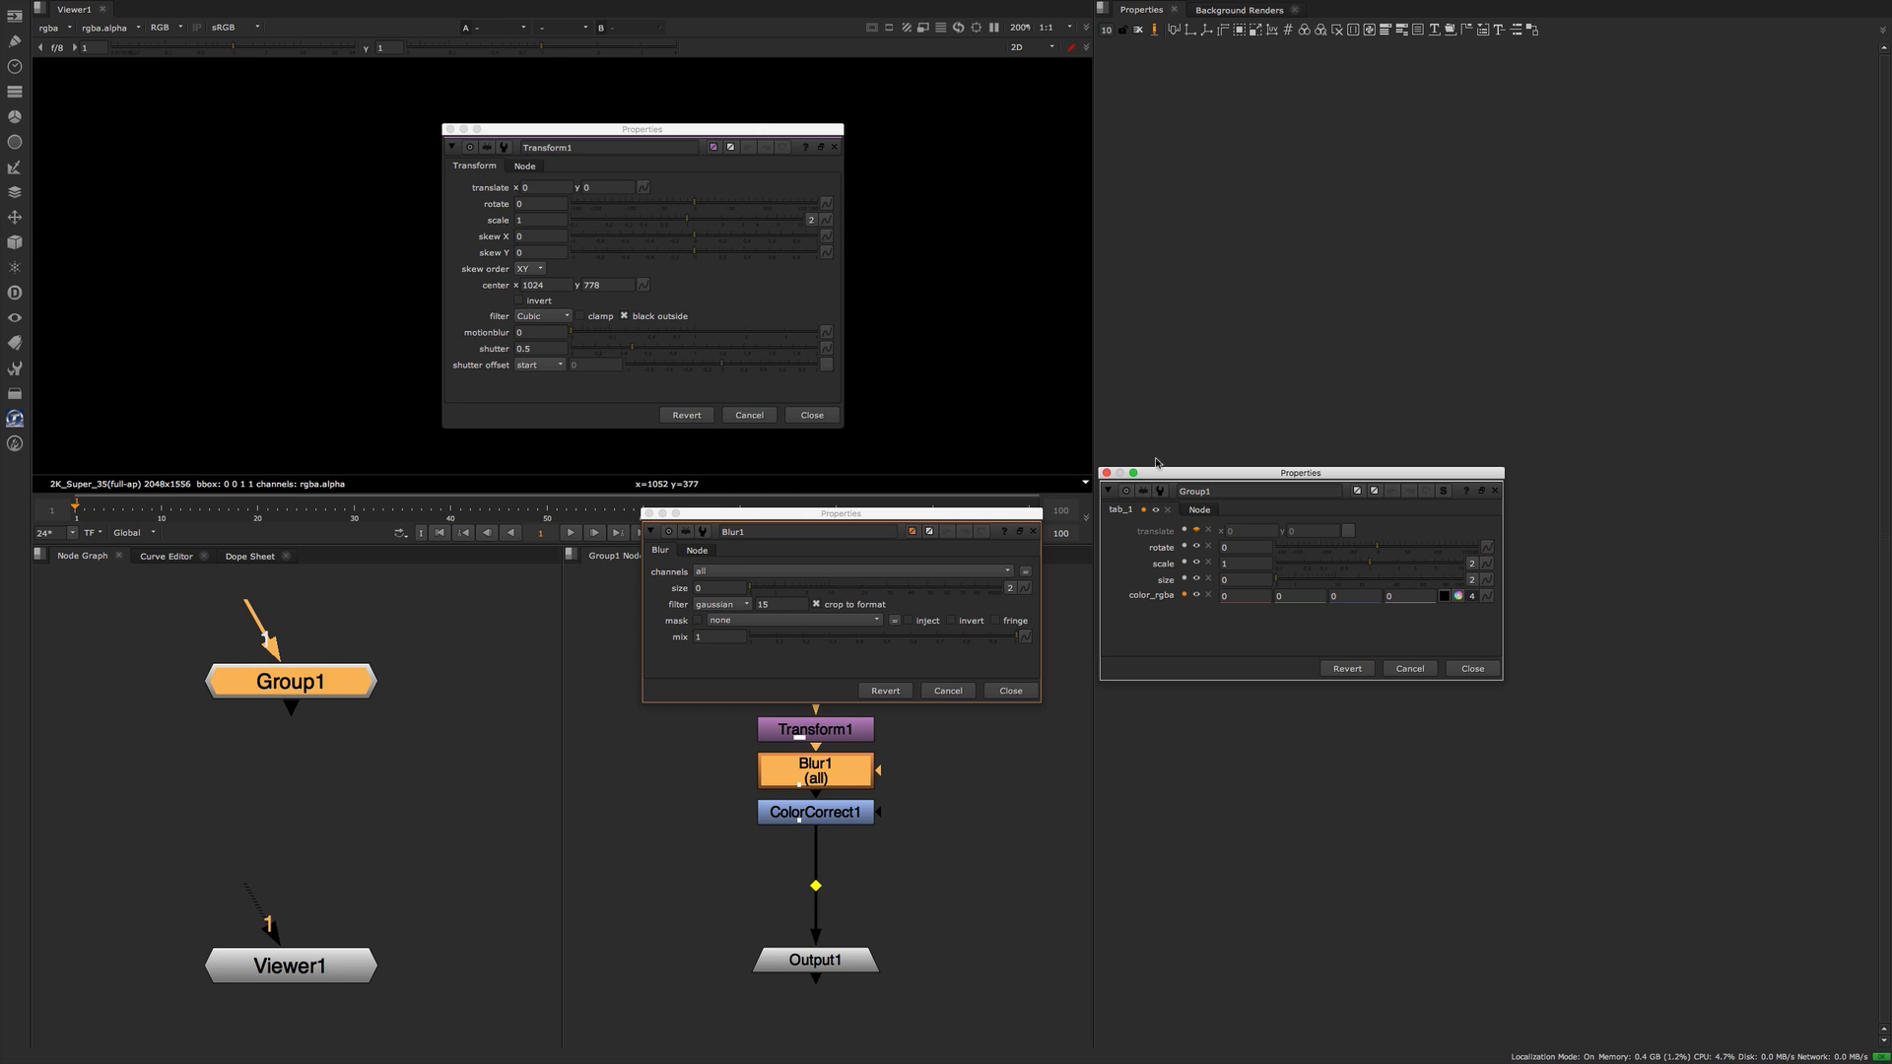
click(1155, 30)
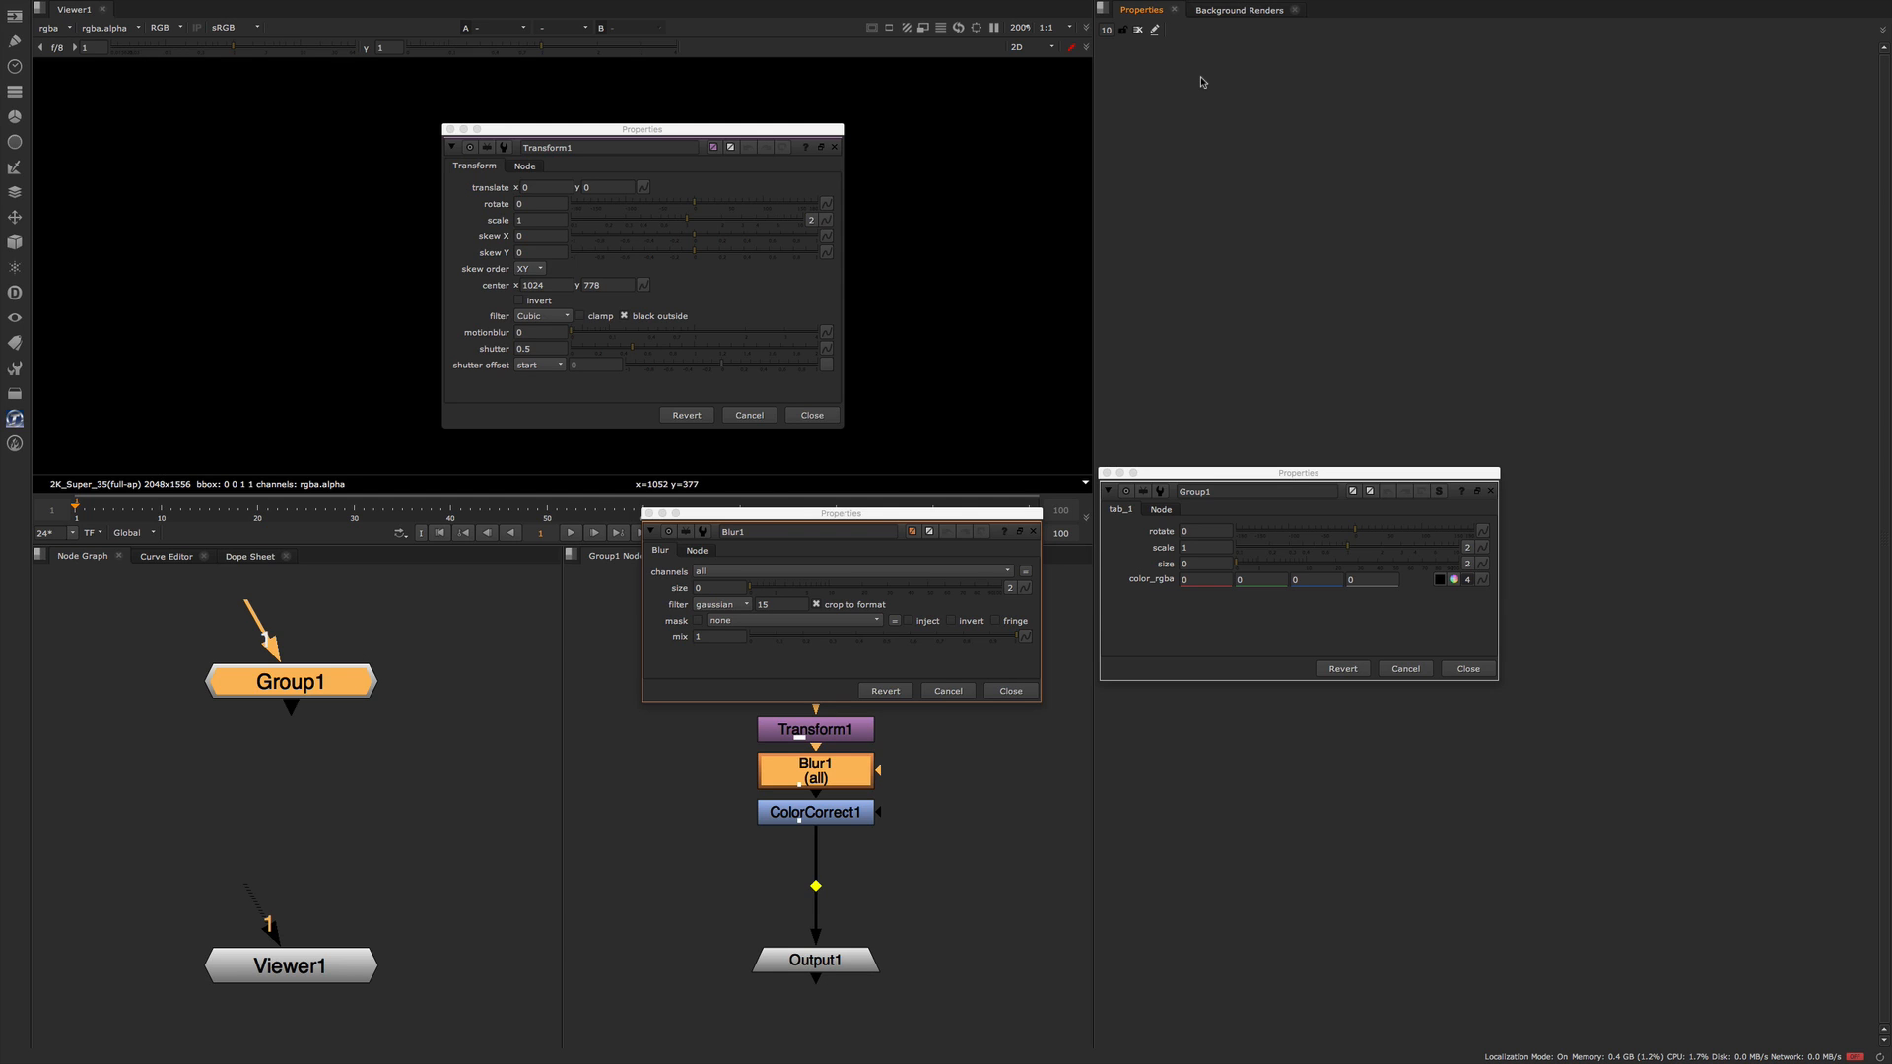
key(e)
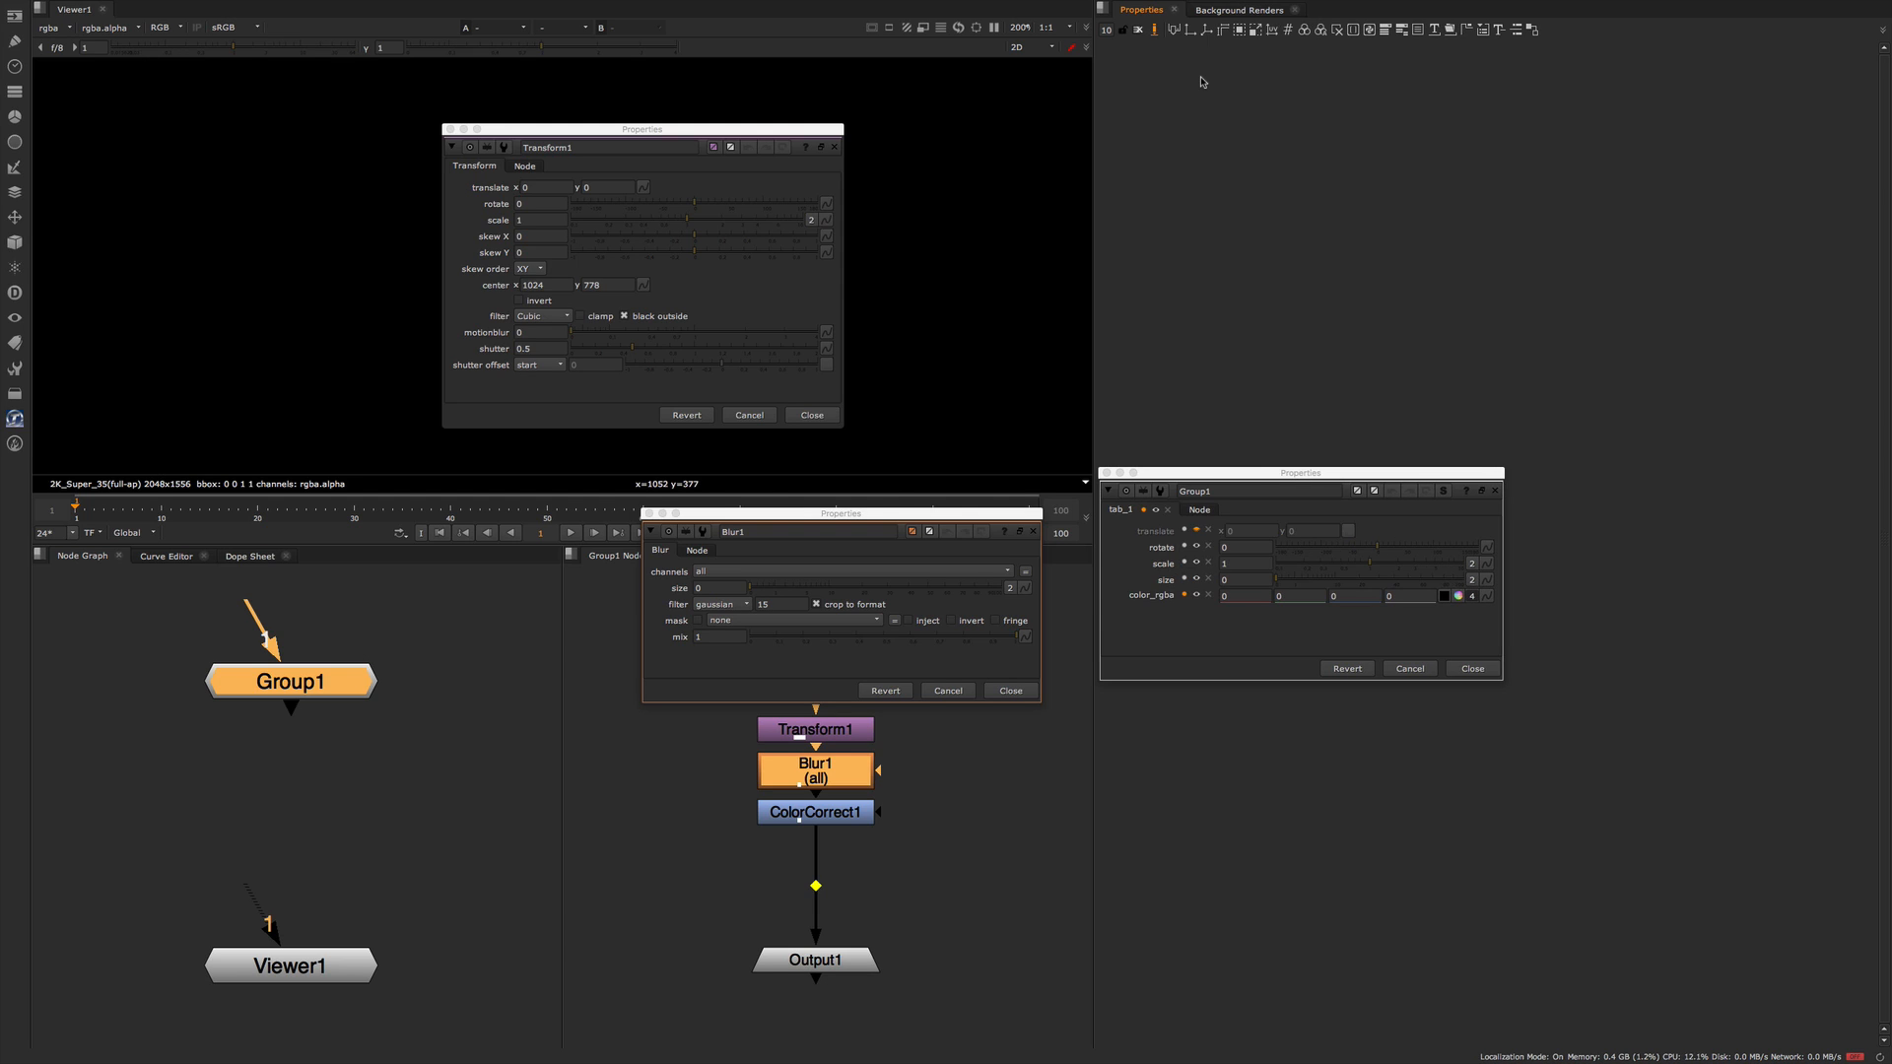
key(e)
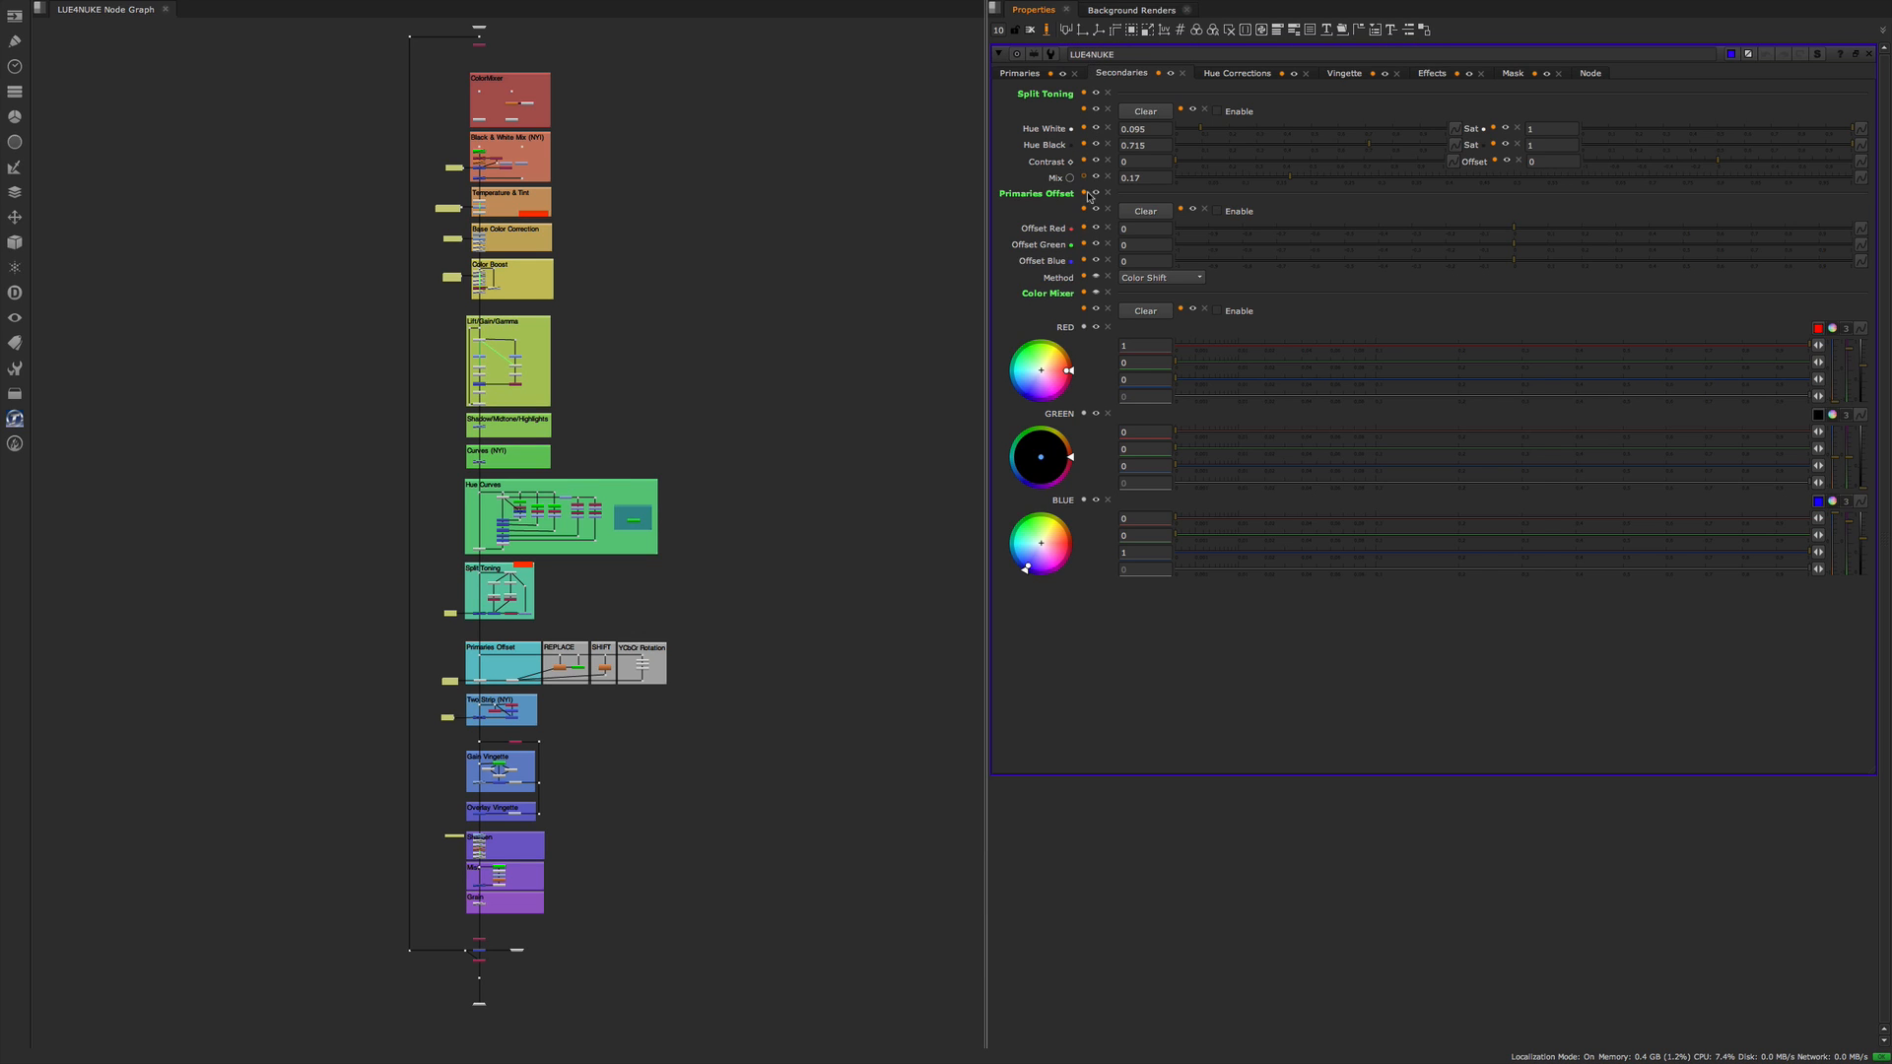
- Open the user knob manager for the LUE4NUKE node to examine its knobs
right_click(1087, 622)
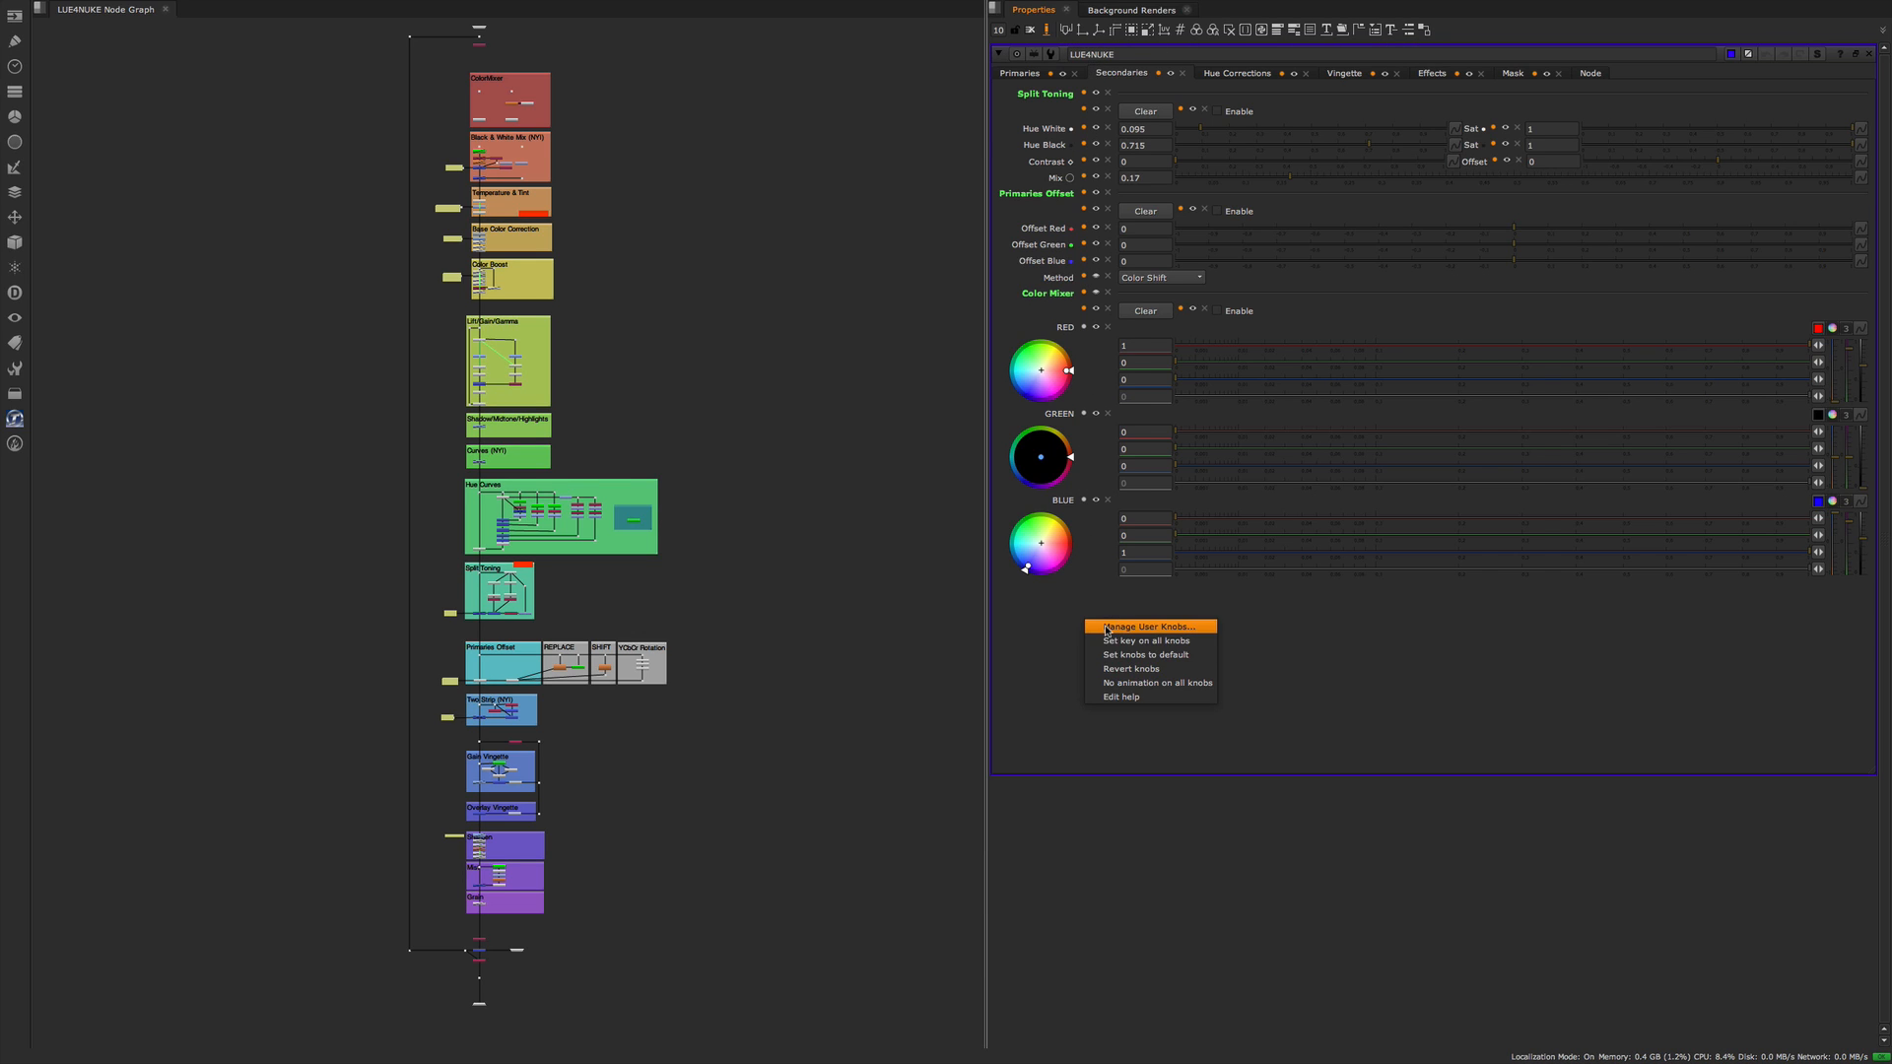
click(1107, 628)
drag(808, 604, 549, 801)
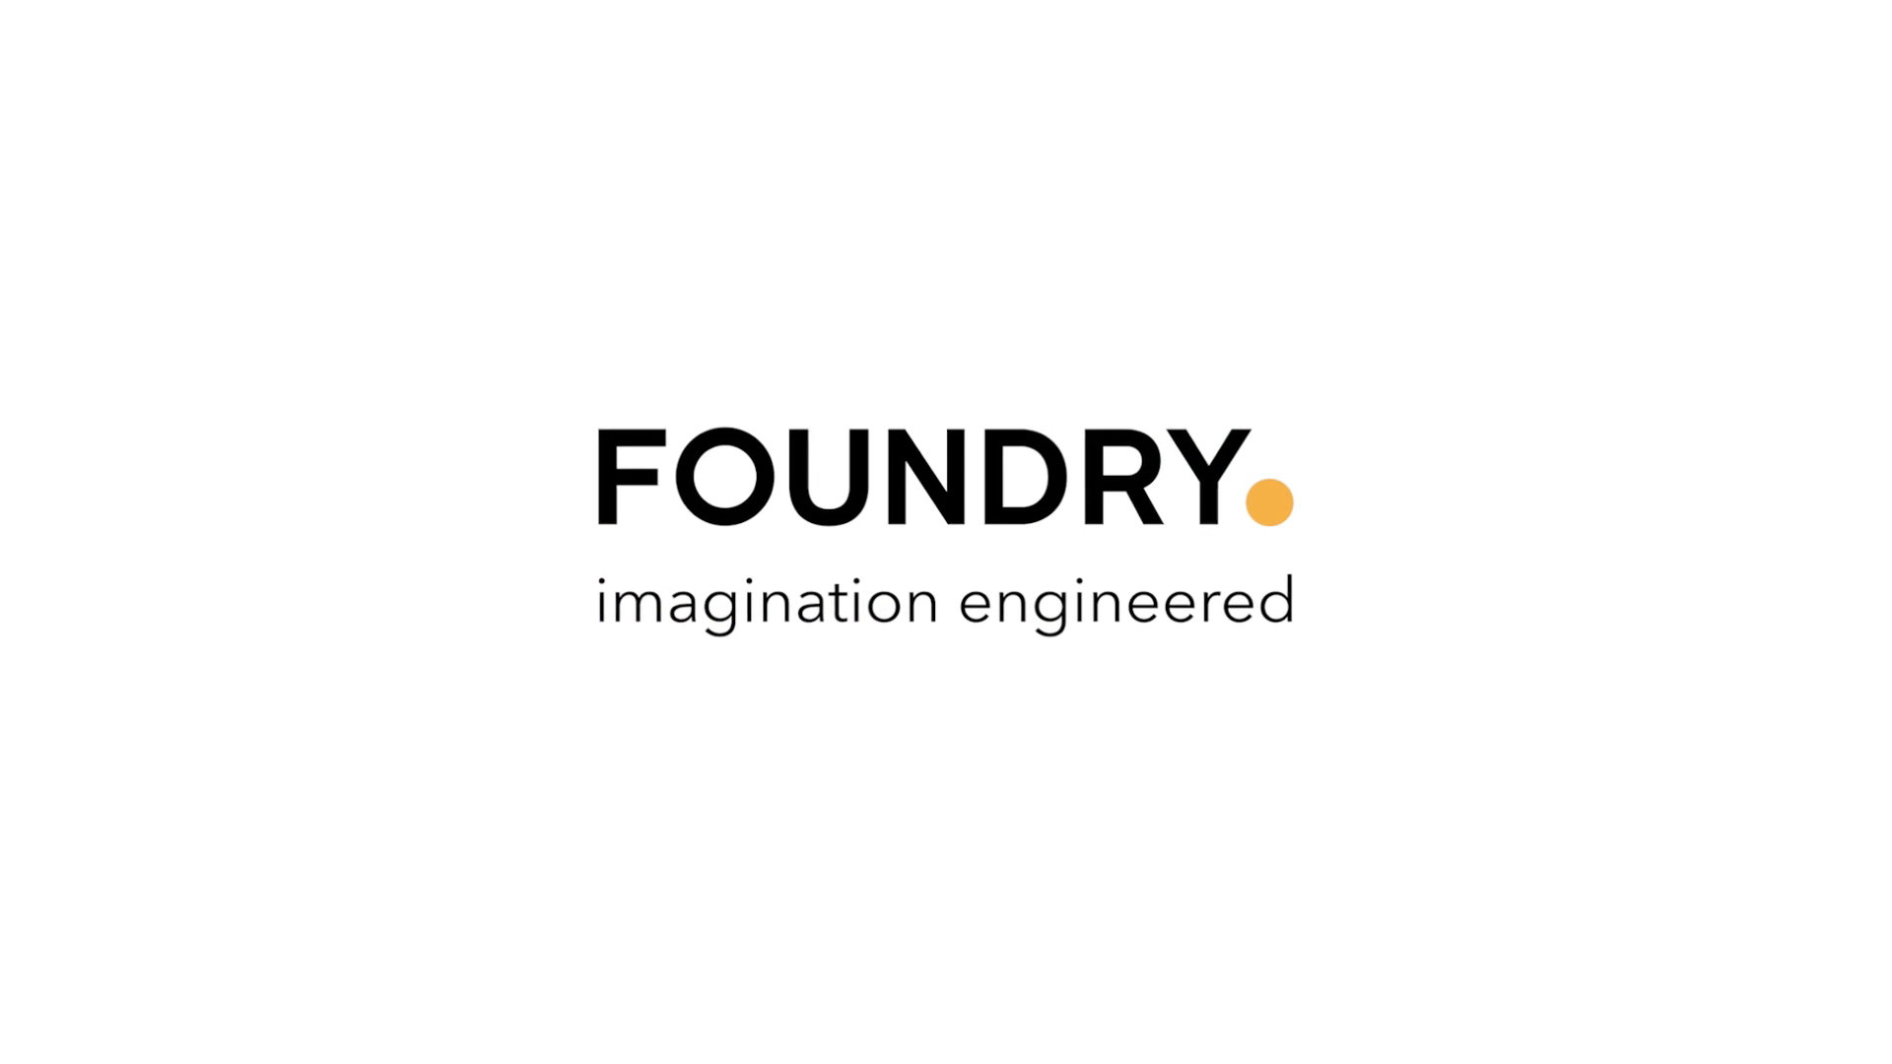